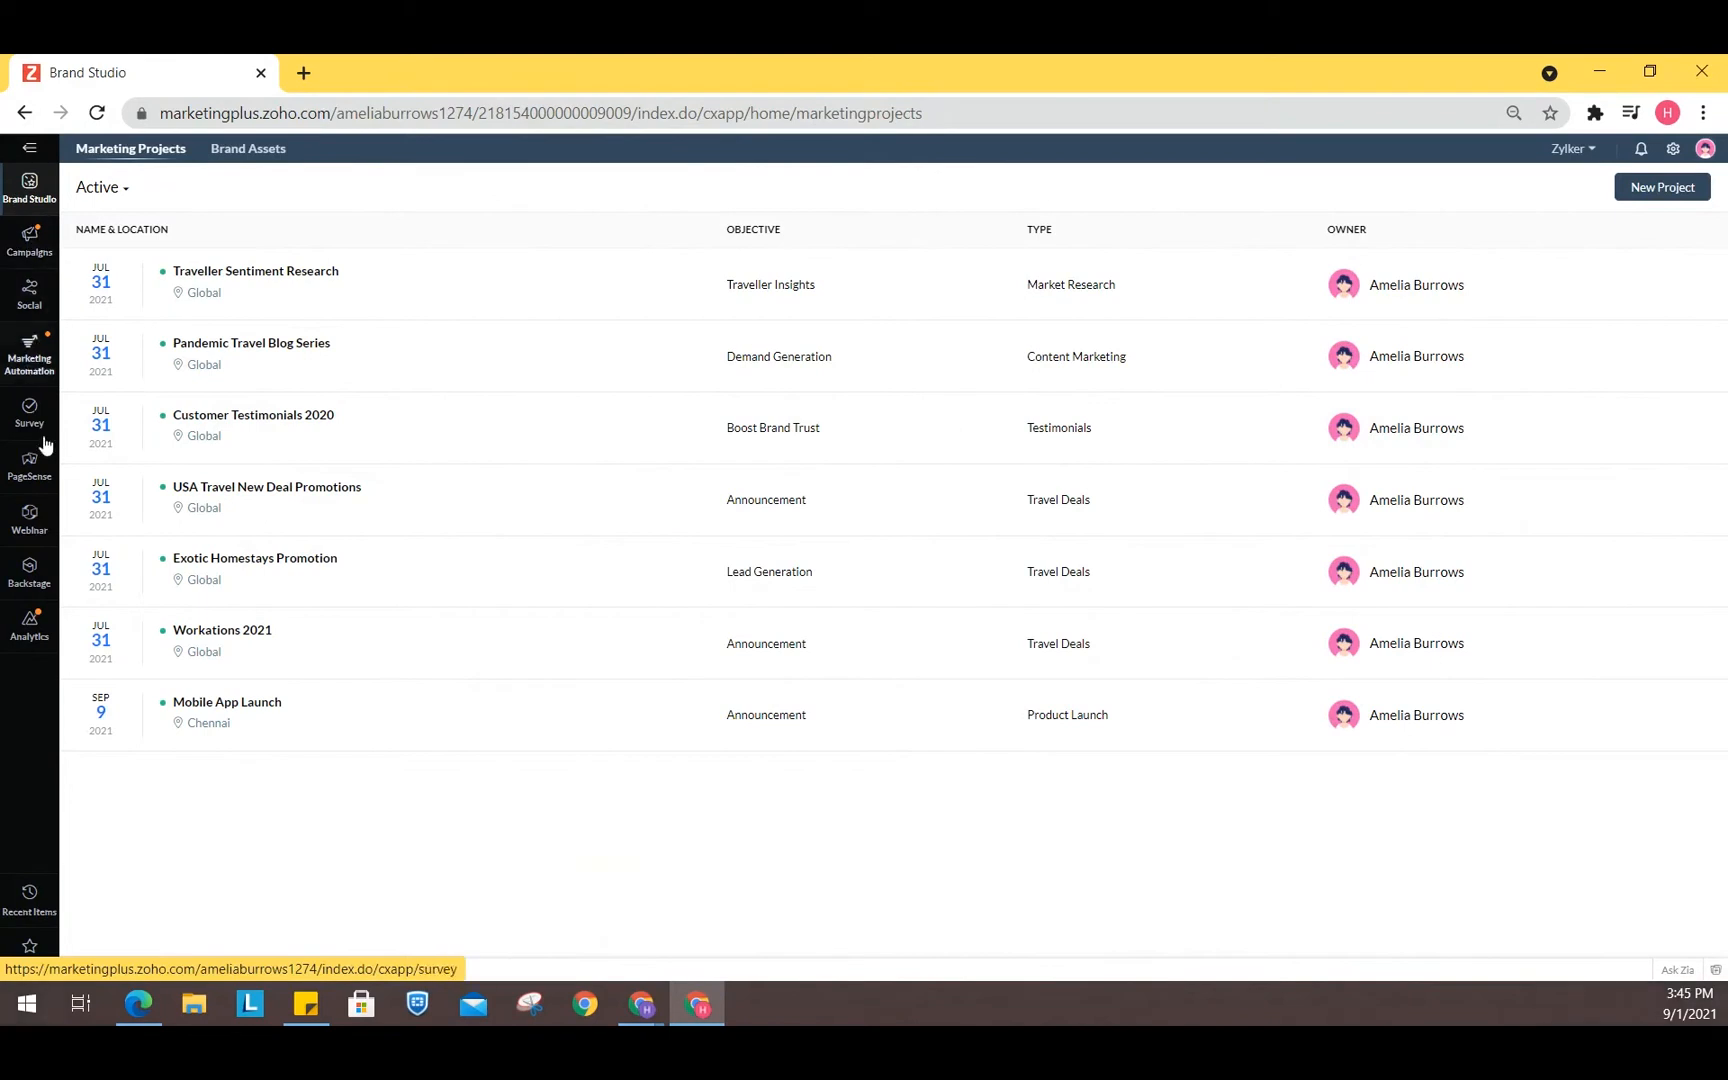
- Open the Campaigns module and reload its campaign list
click(30, 248)
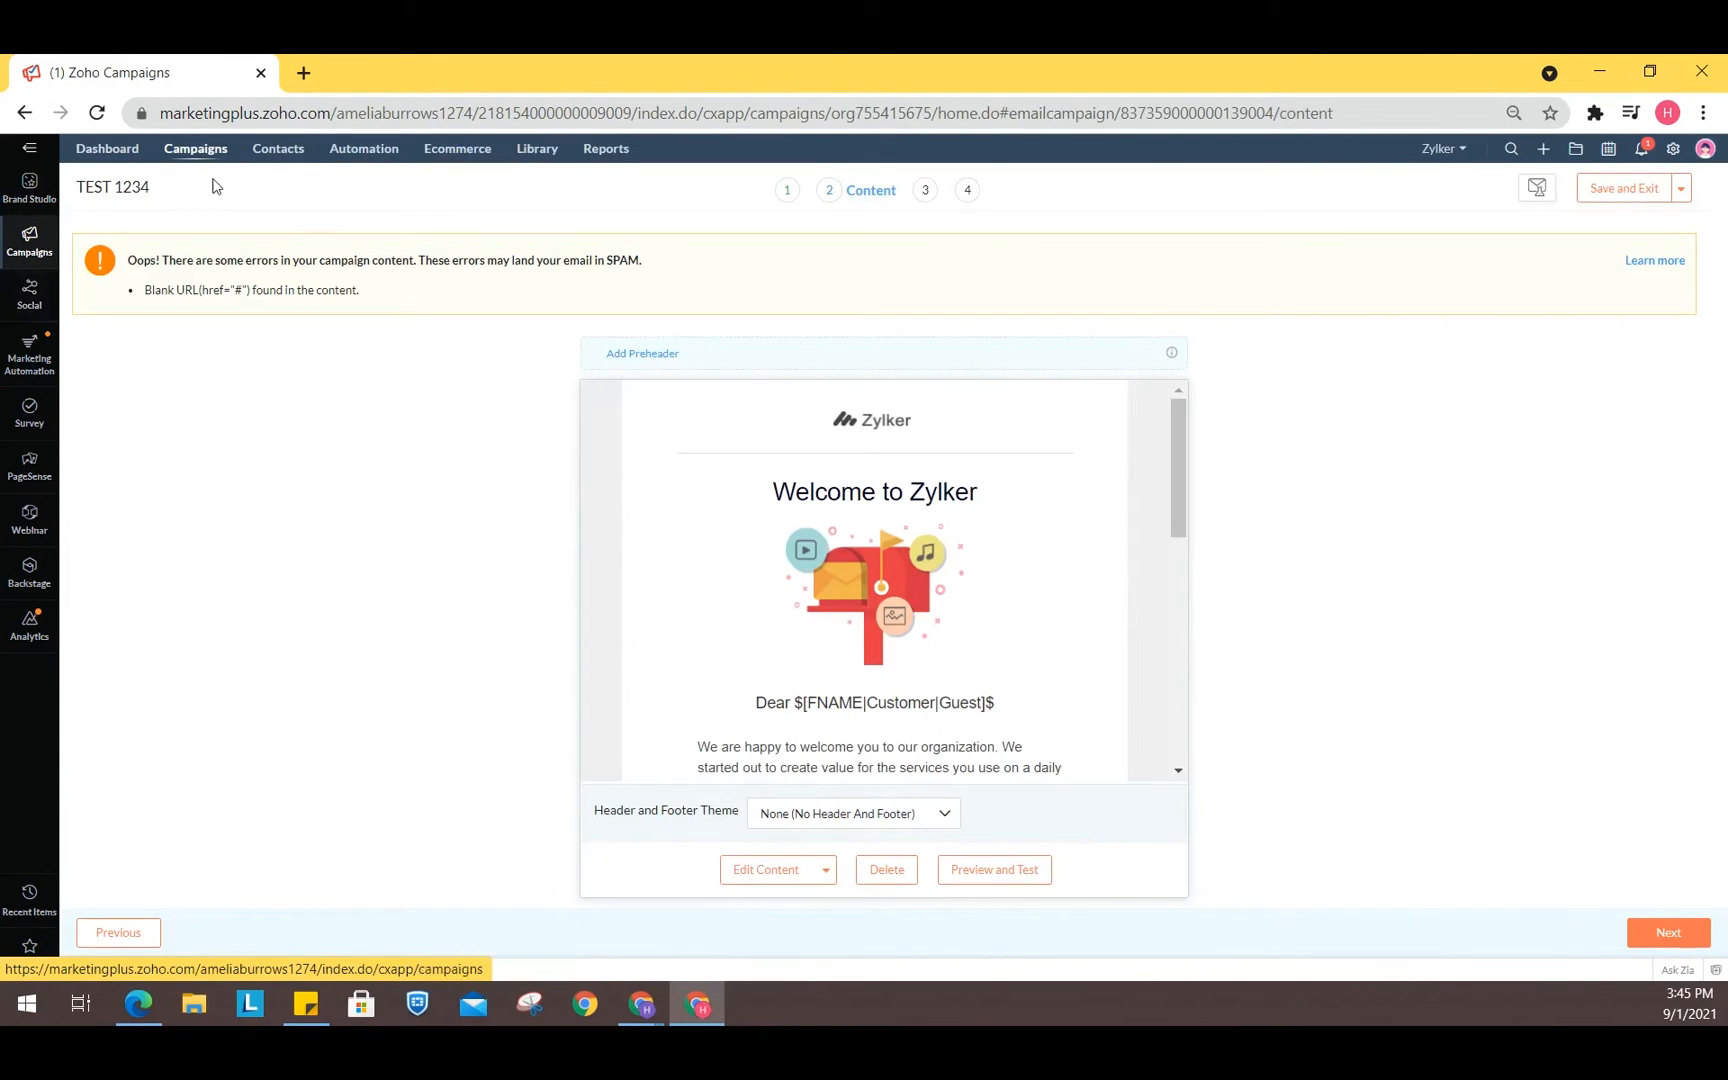
click(200, 150)
click(97, 113)
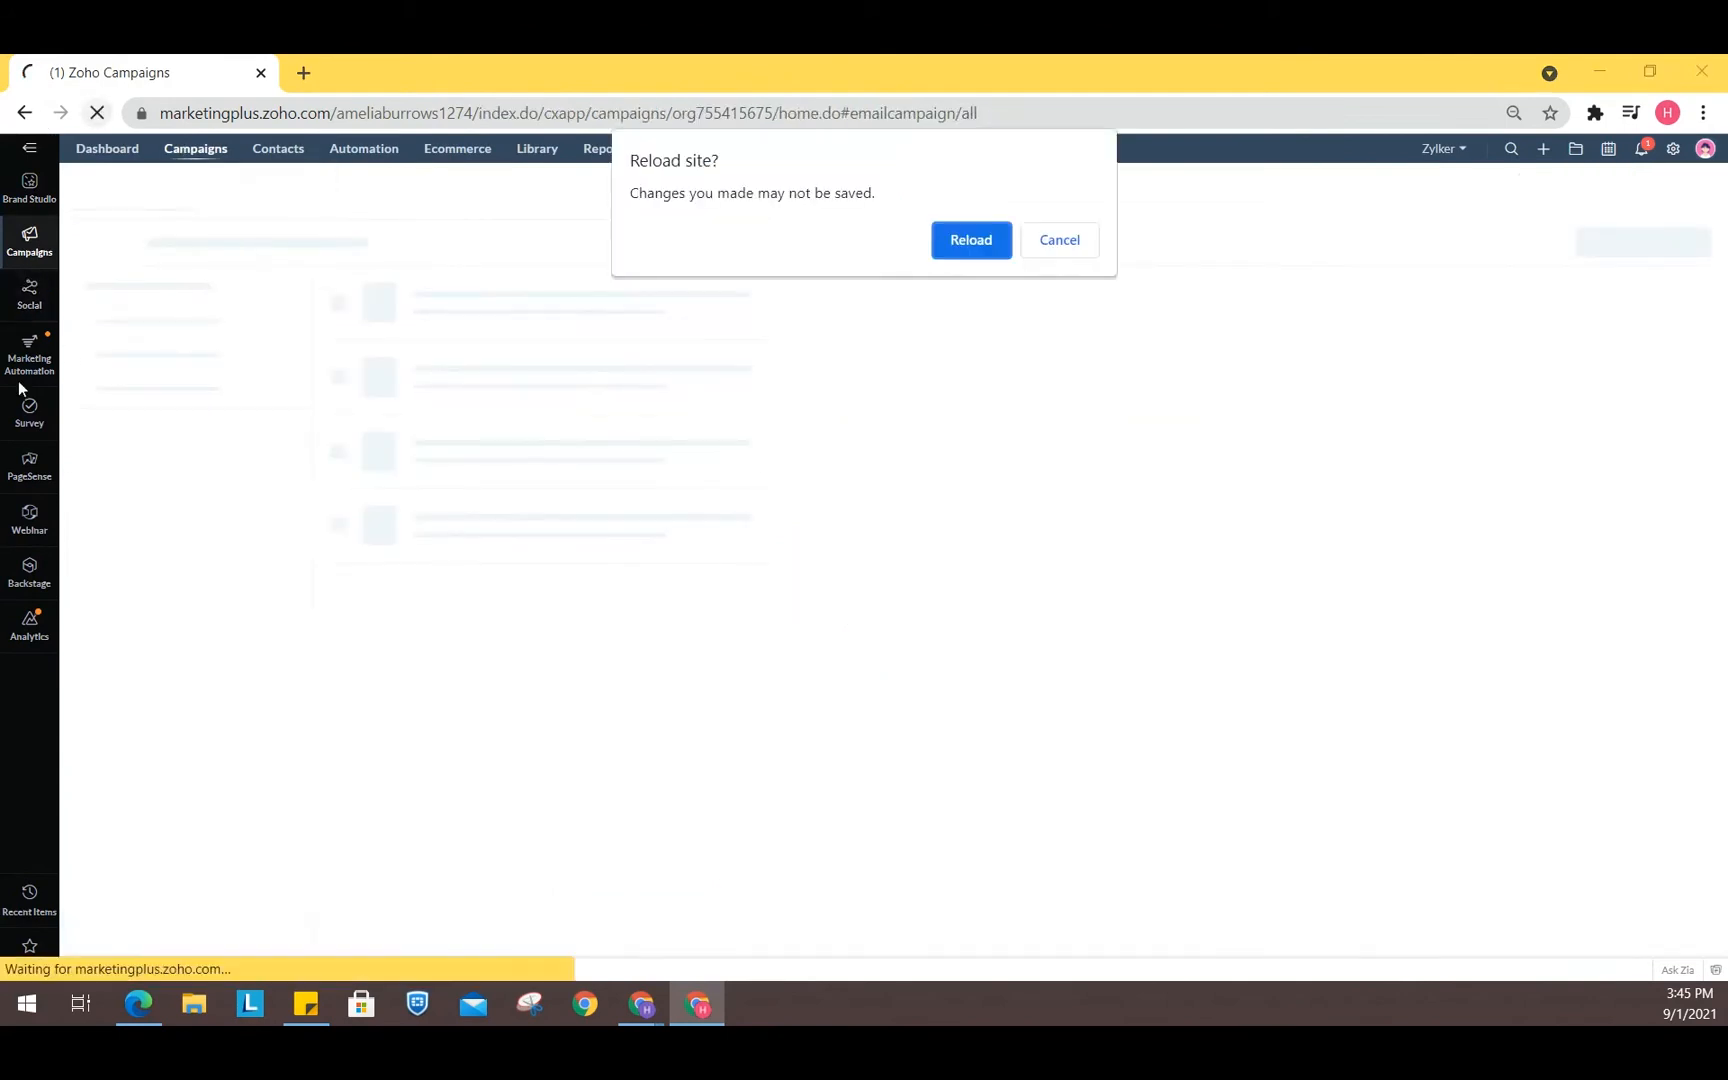
click(985, 242)
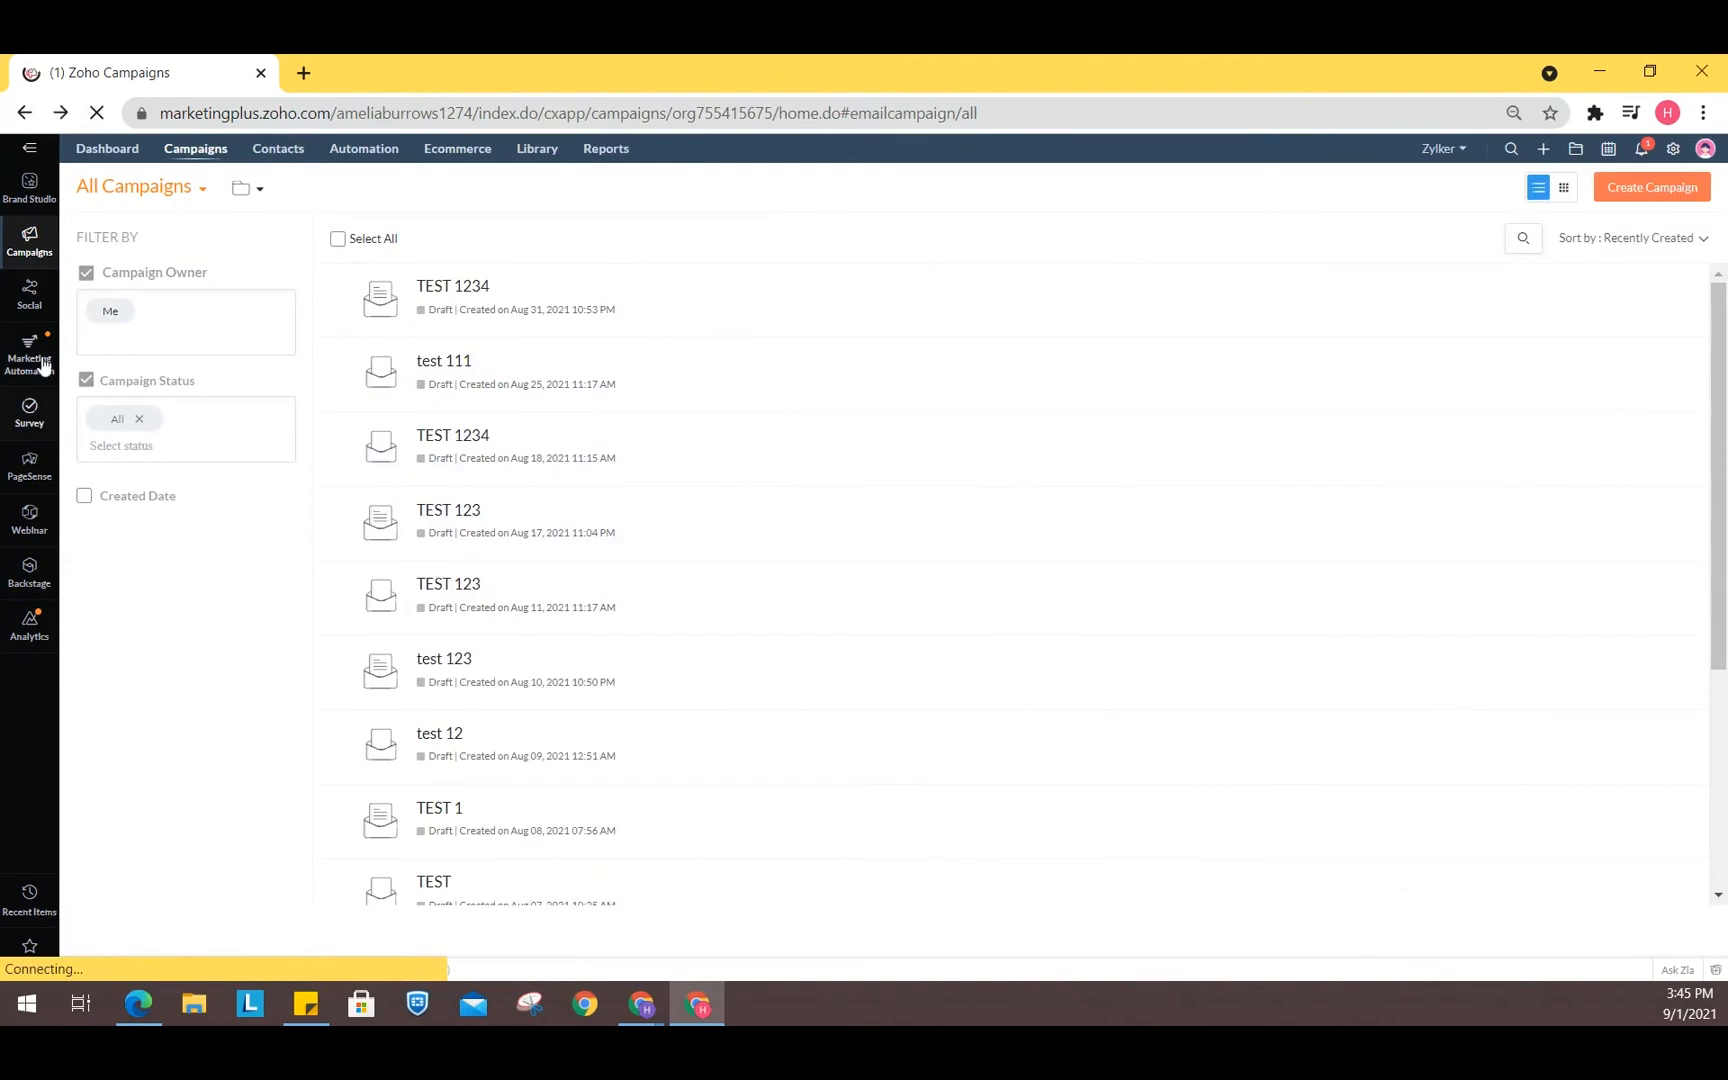
- Switch to the Survey module and back to Campaigns
click(49, 421)
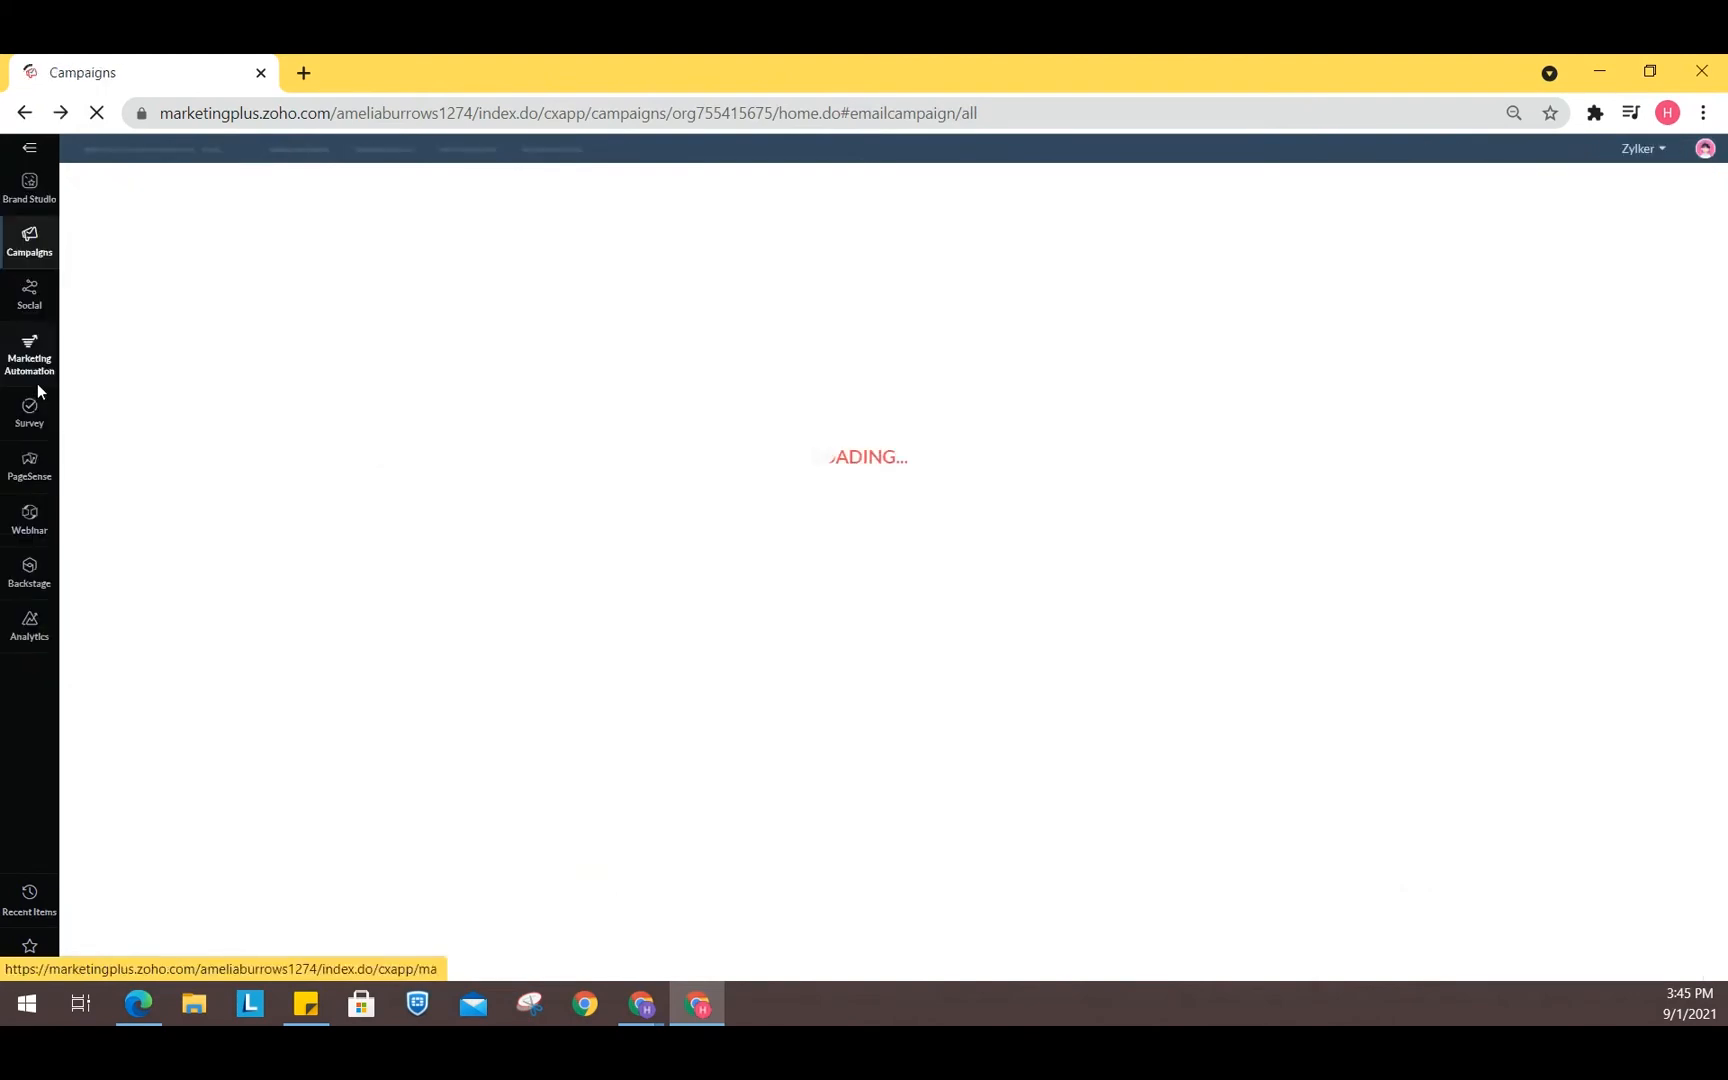
click(37, 432)
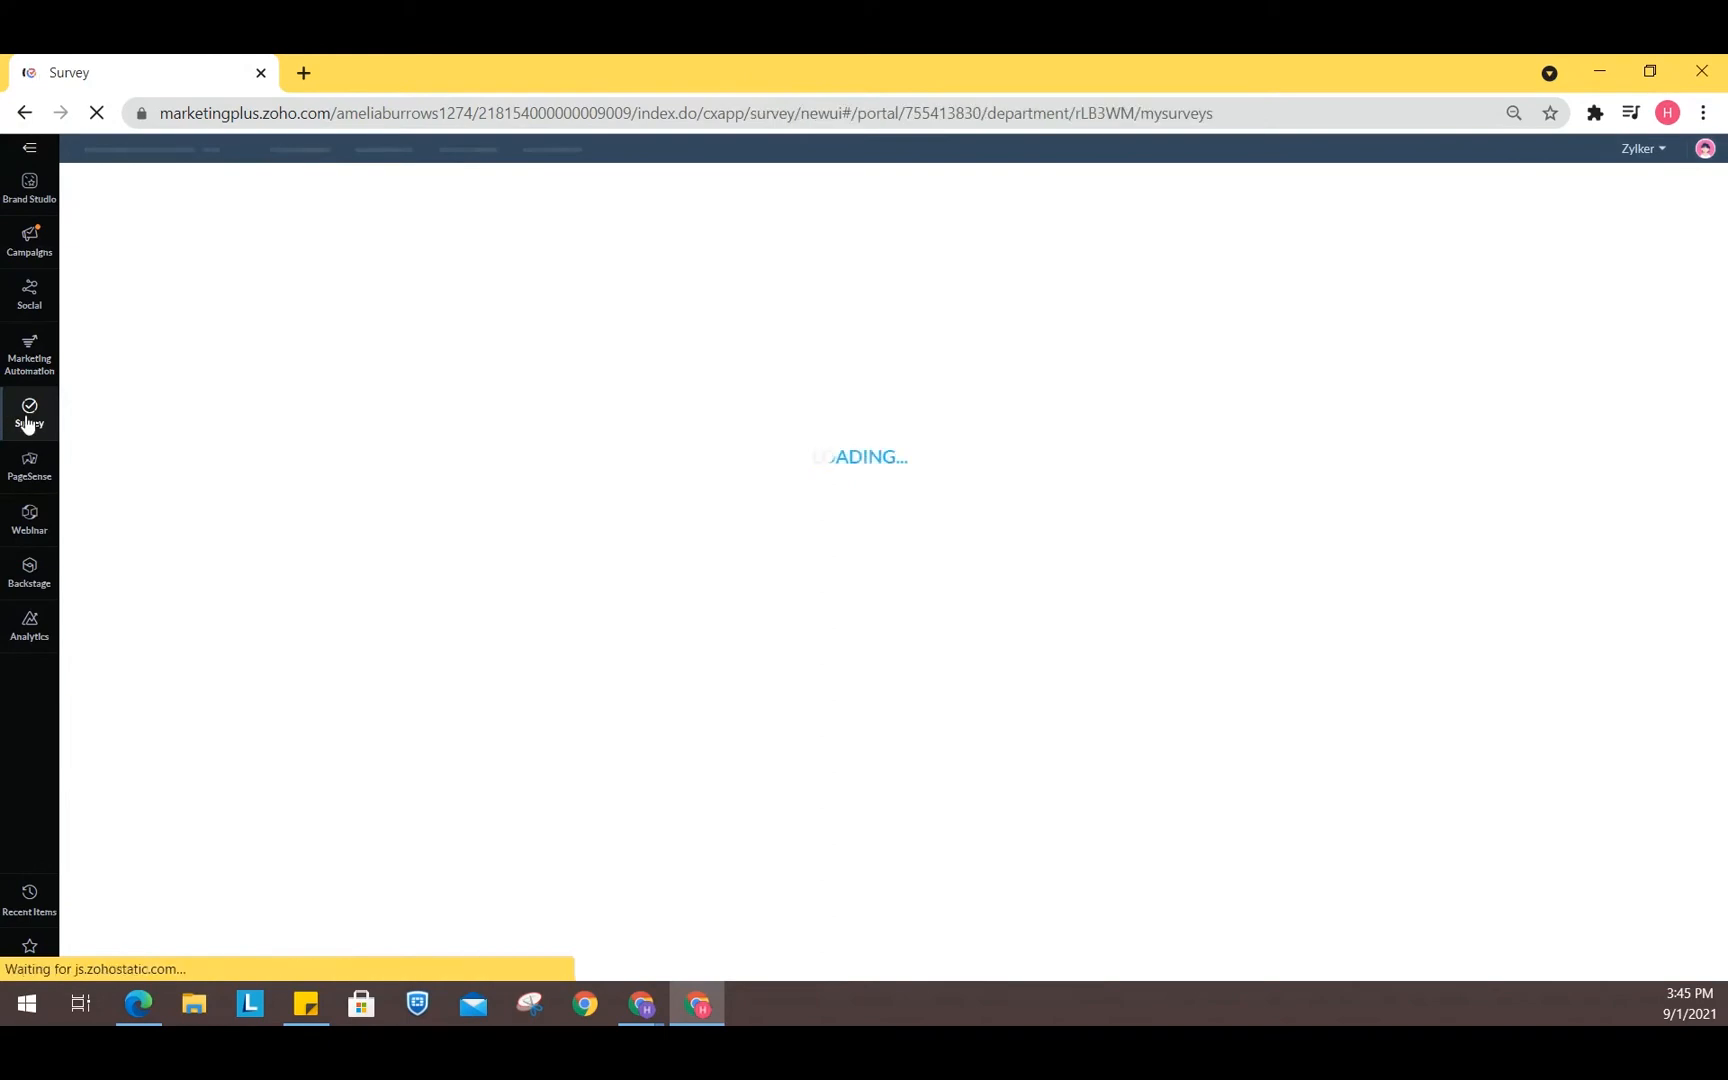
click(29, 237)
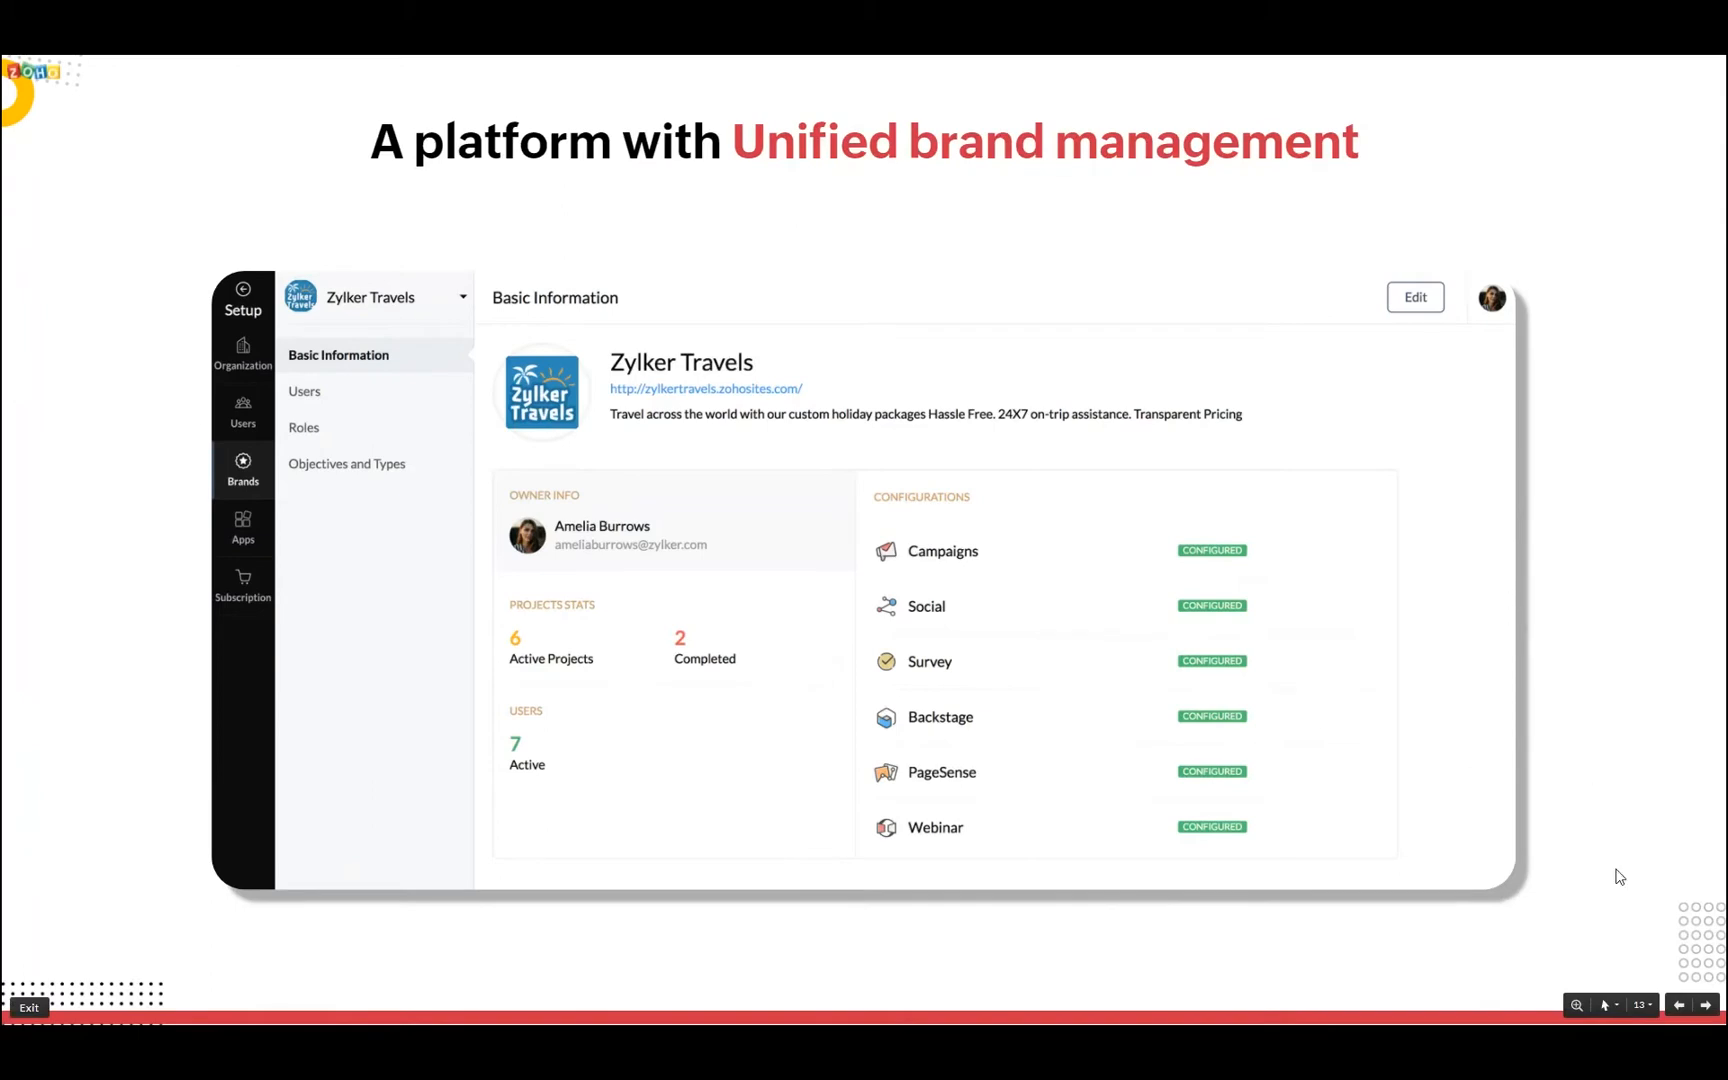
click(1705, 1005)
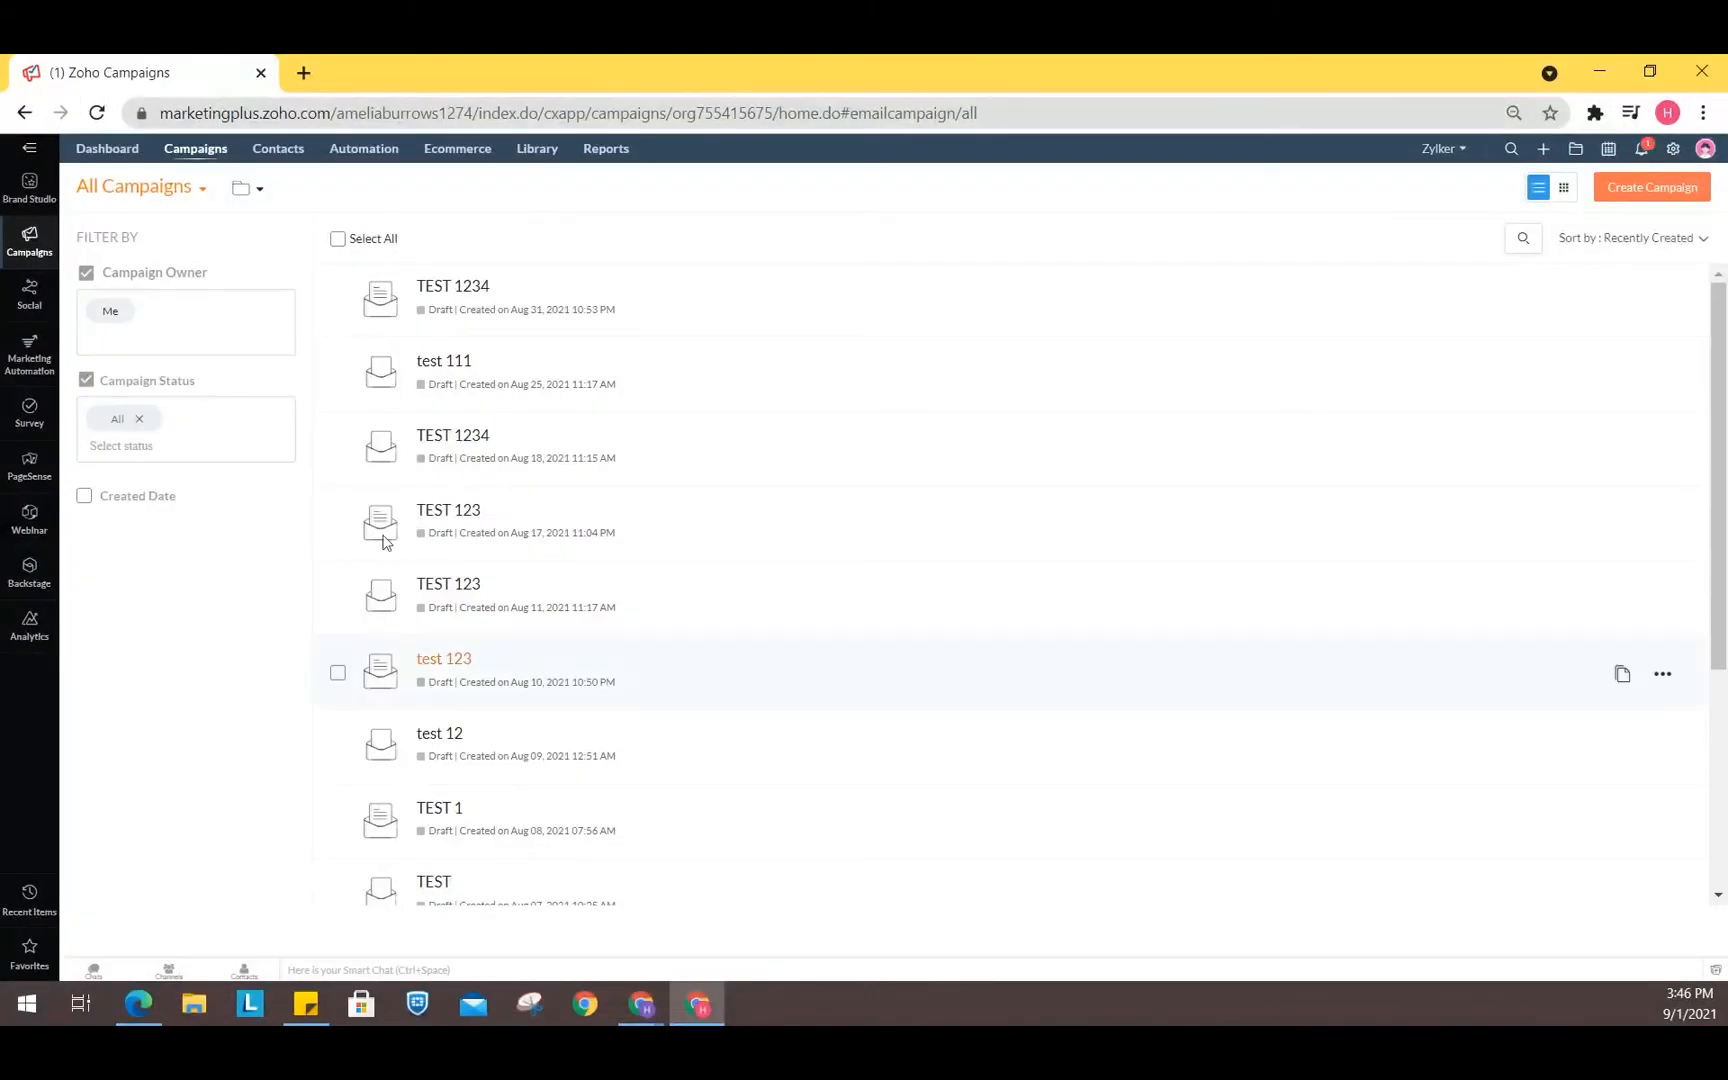
- Return to Brand Studio and open the settings admin panel
click(29, 187)
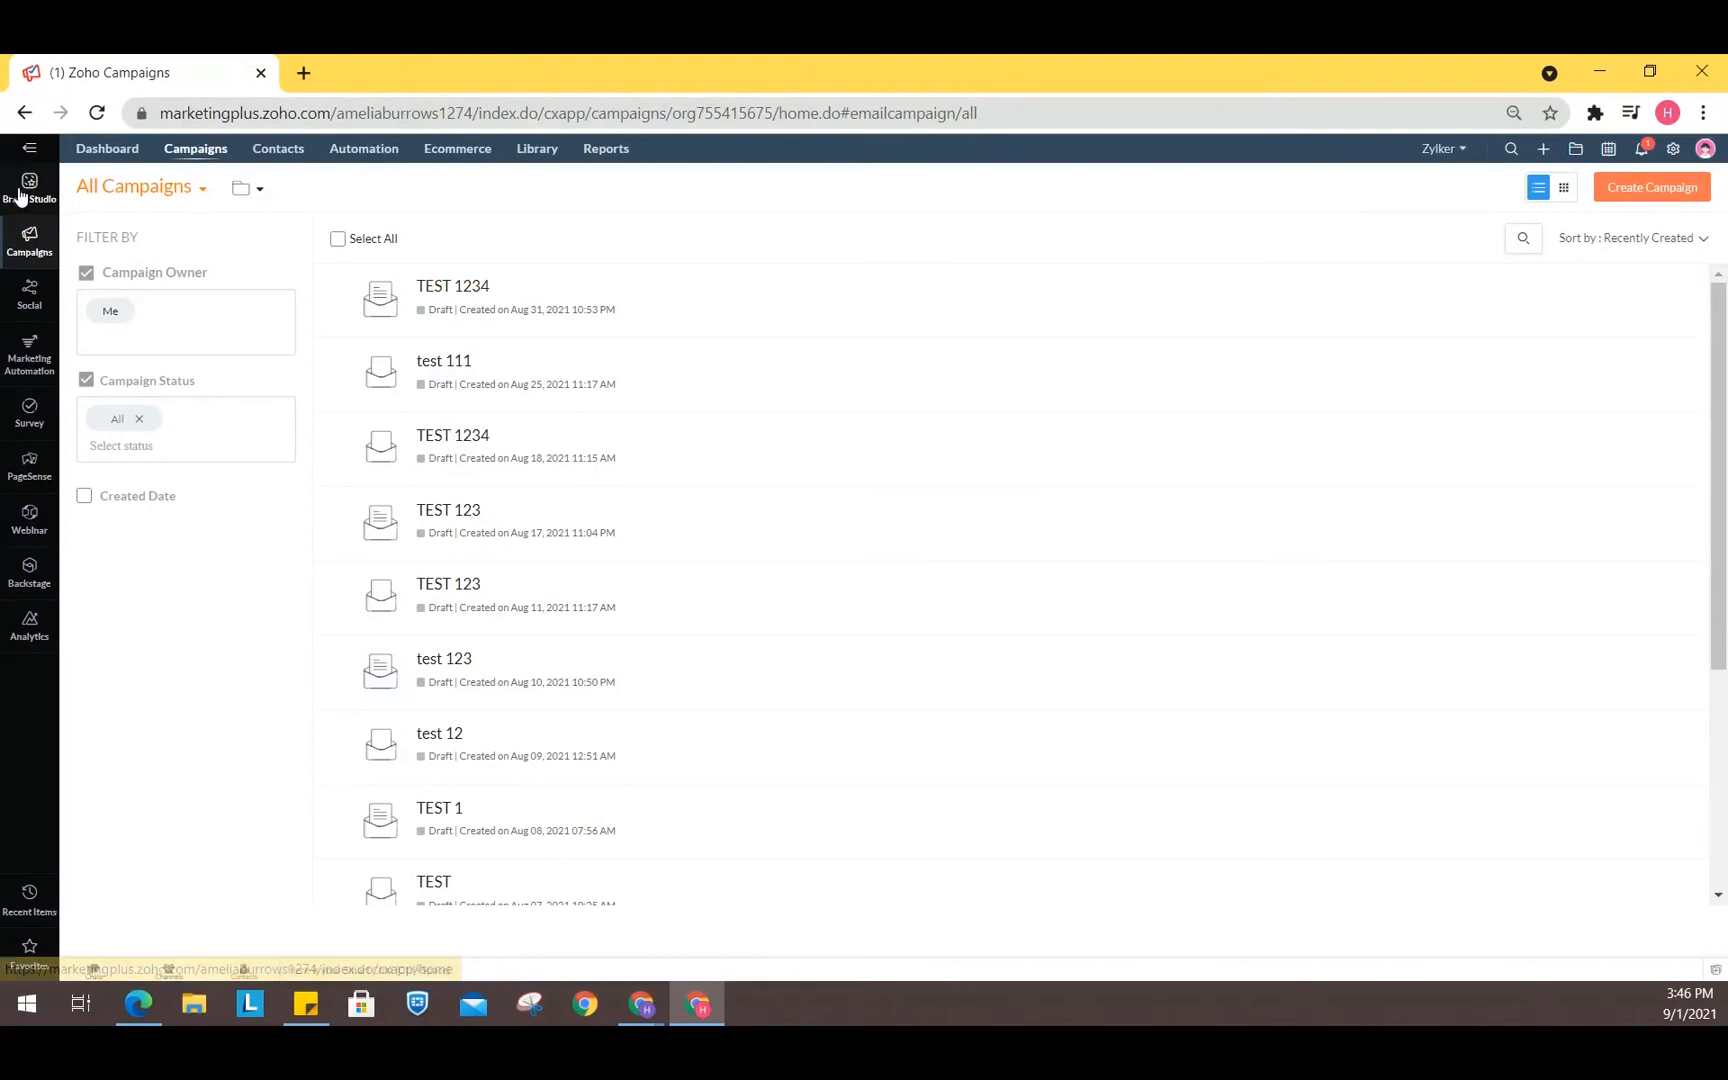
click(1673, 152)
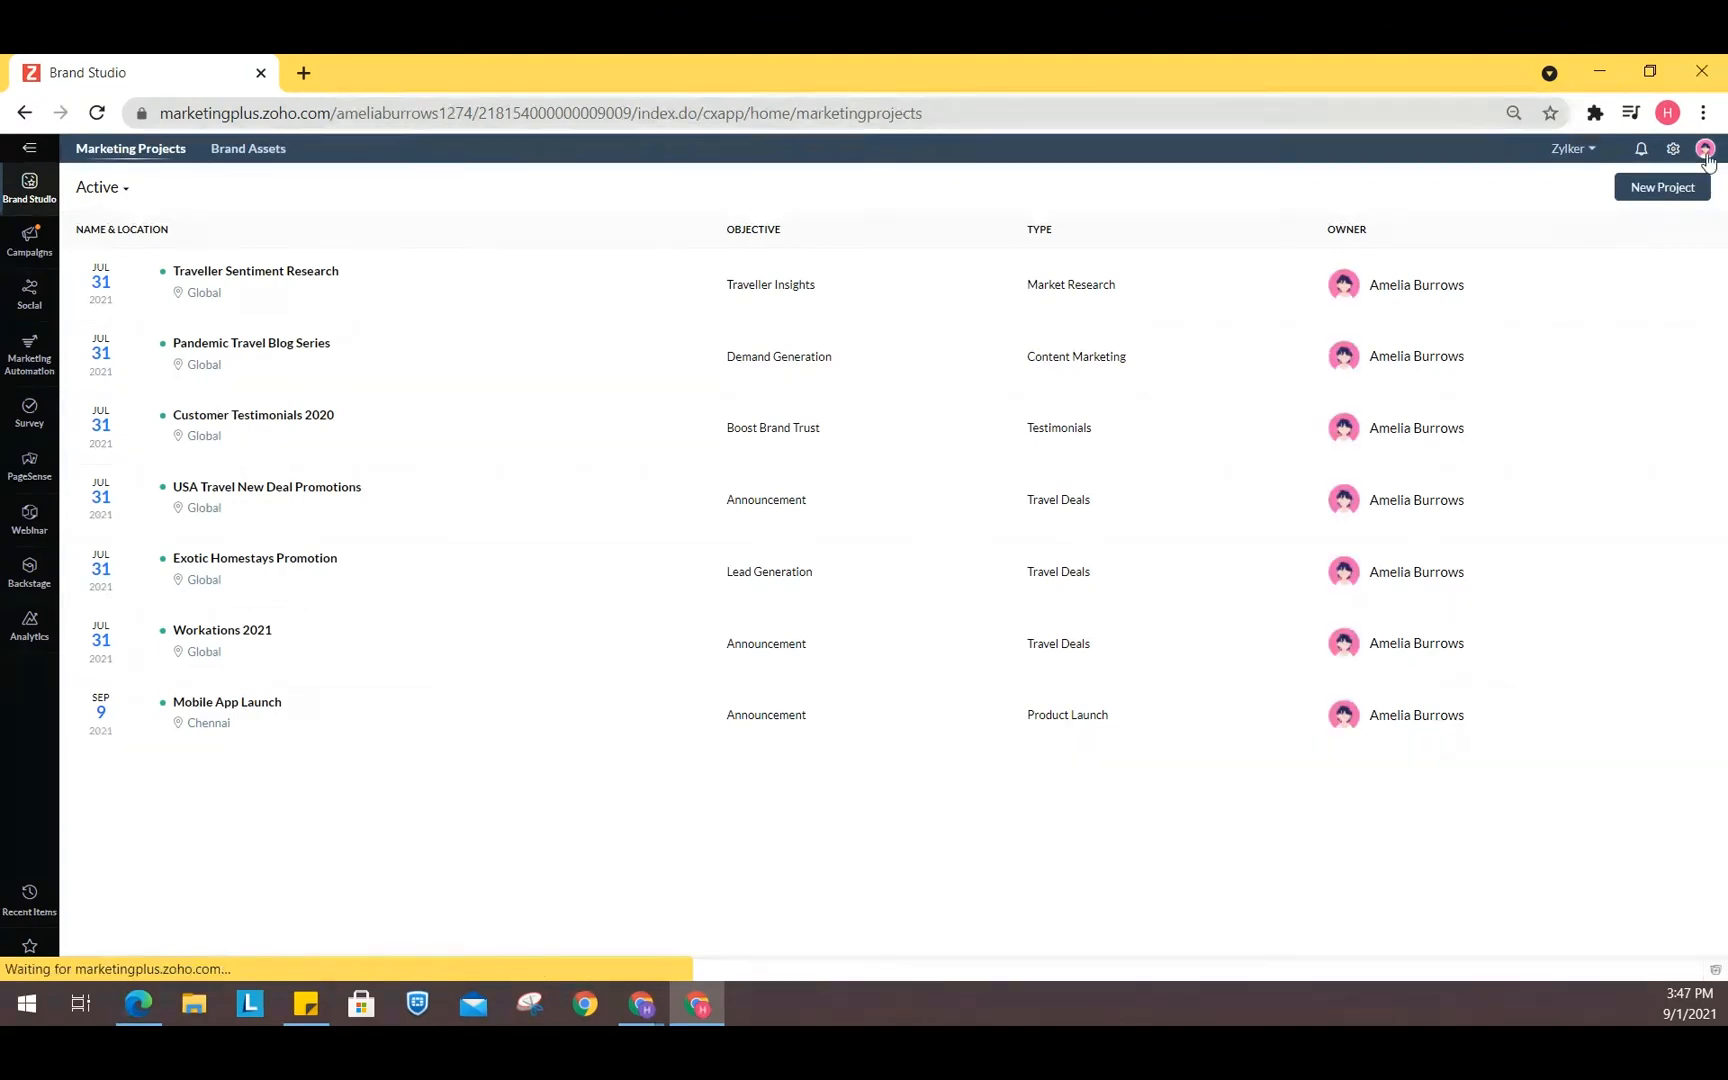
click(1675, 152)
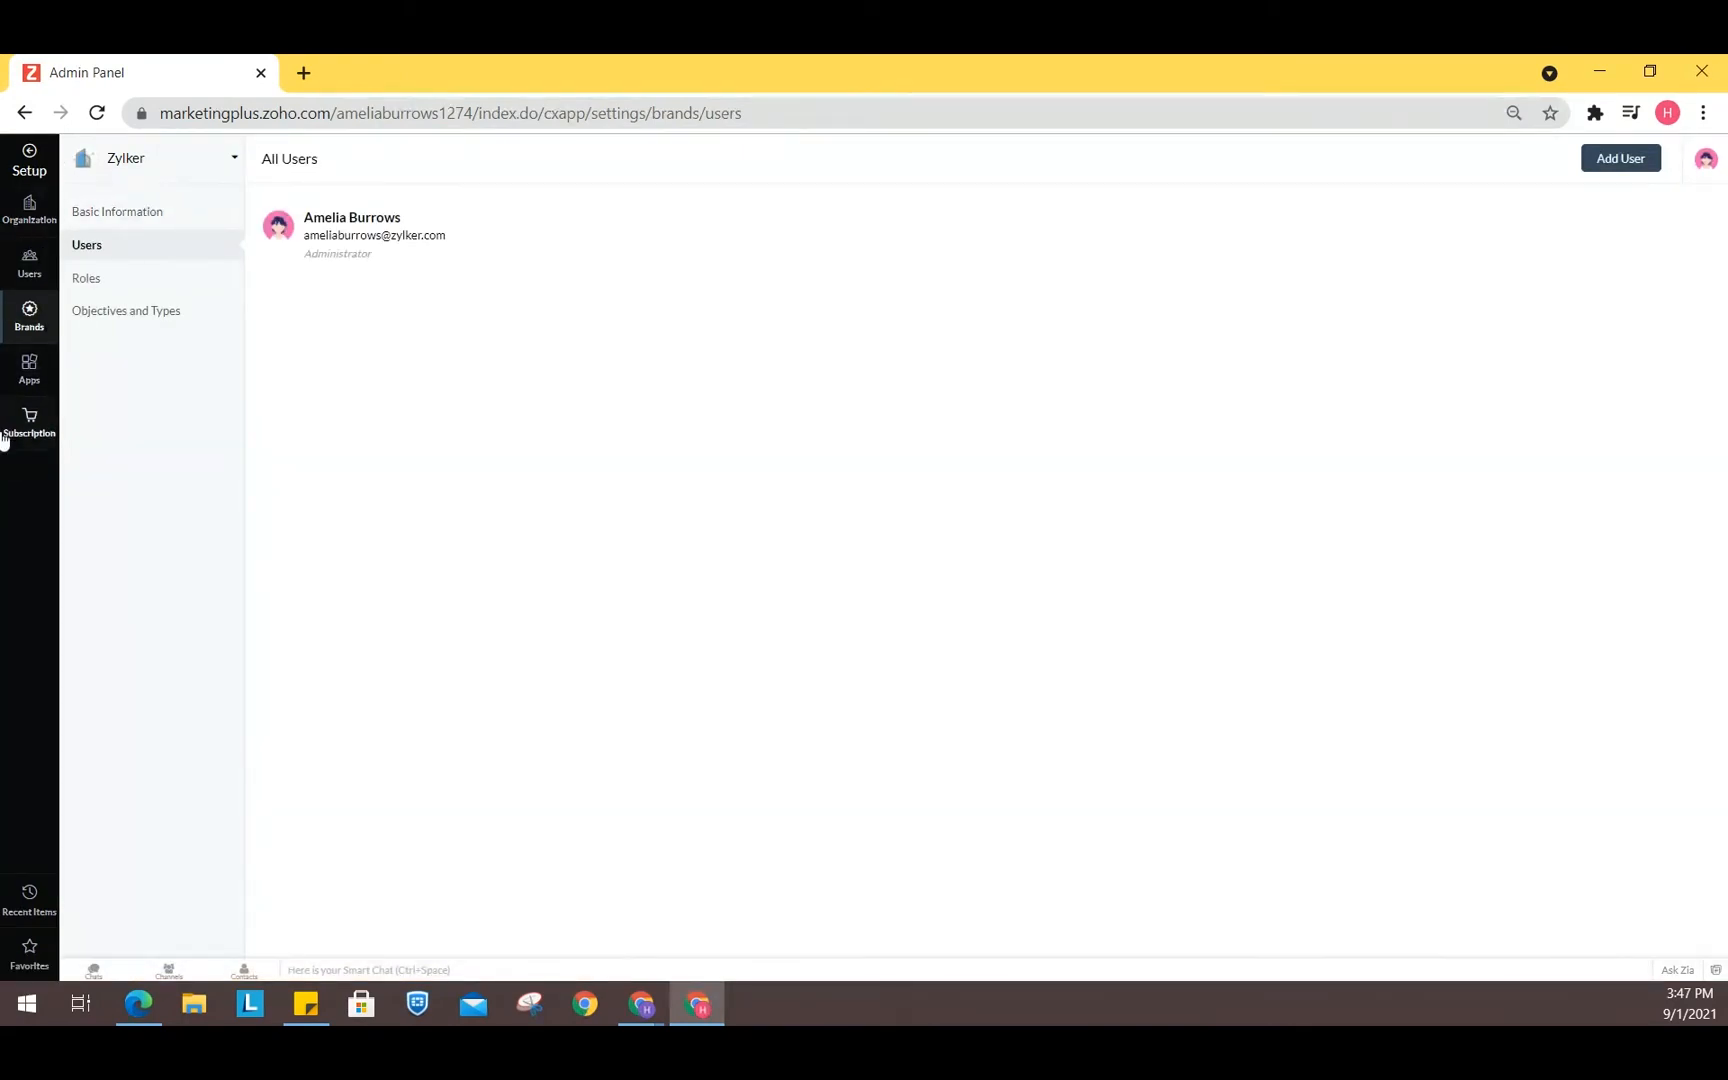
- Browse the organization details and the user list in the admin panel, opening the user filter
click(44, 196)
click(29, 270)
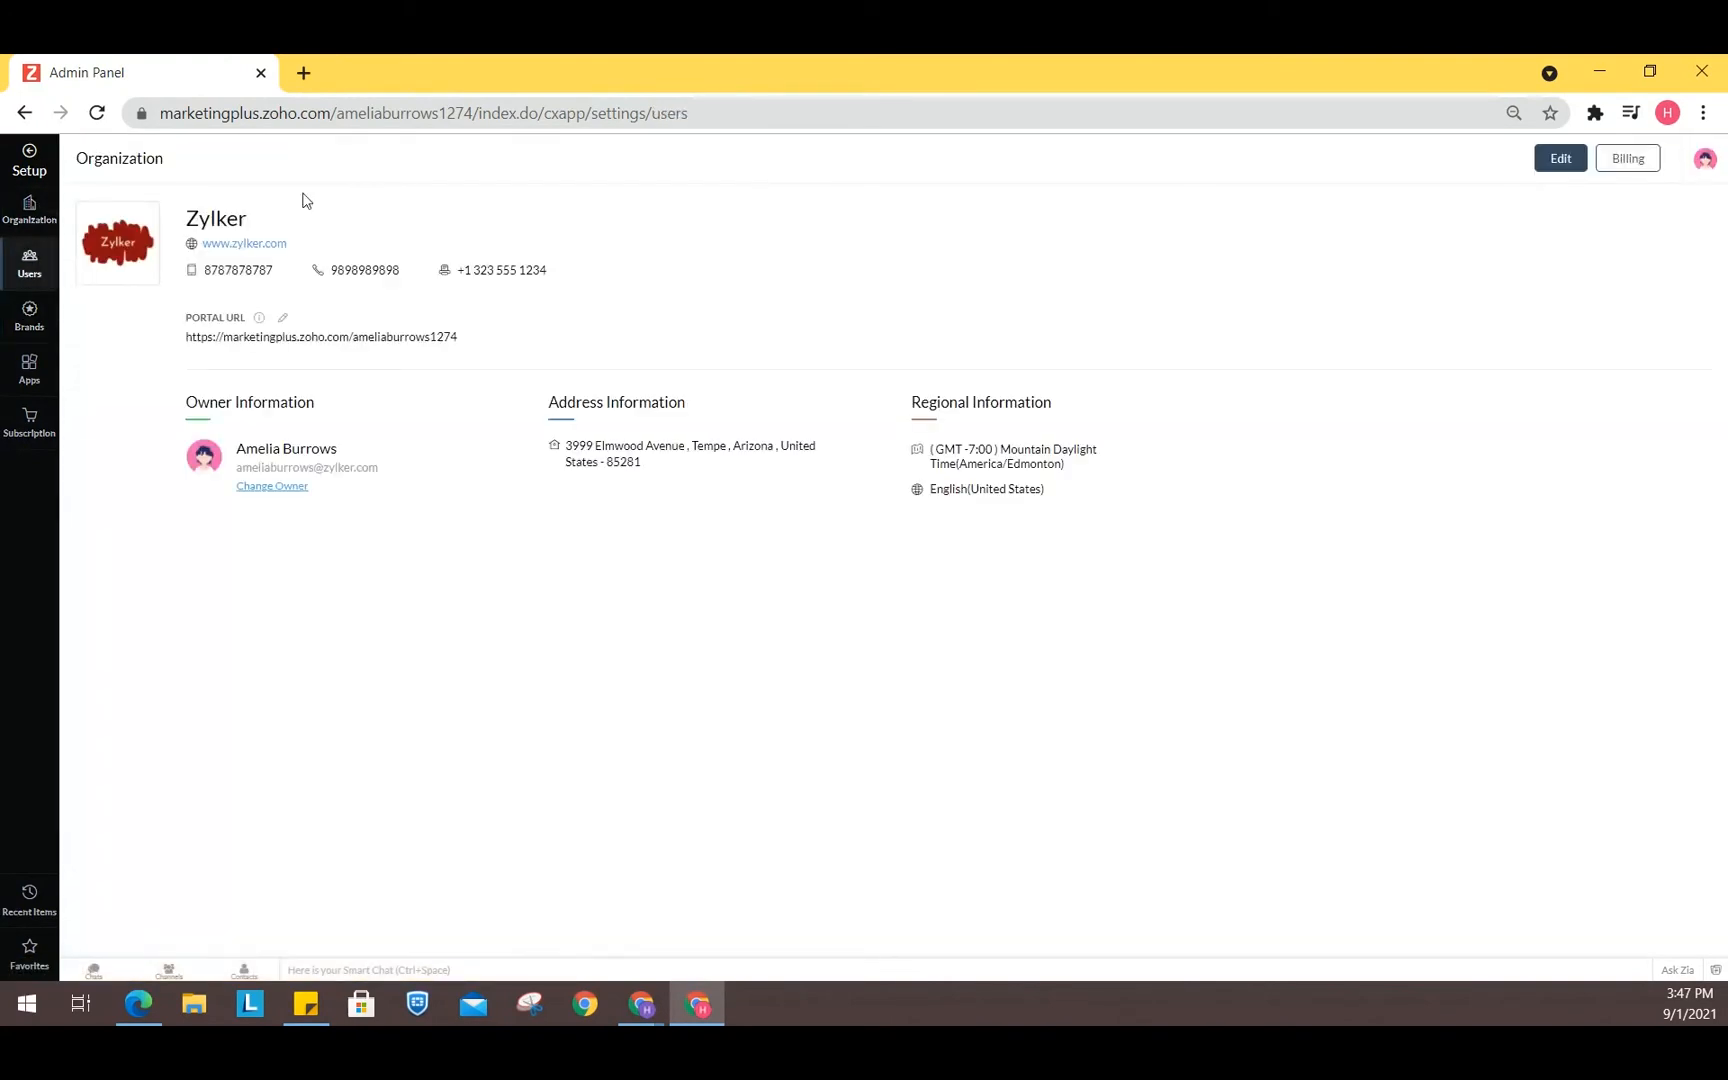
click(38, 212)
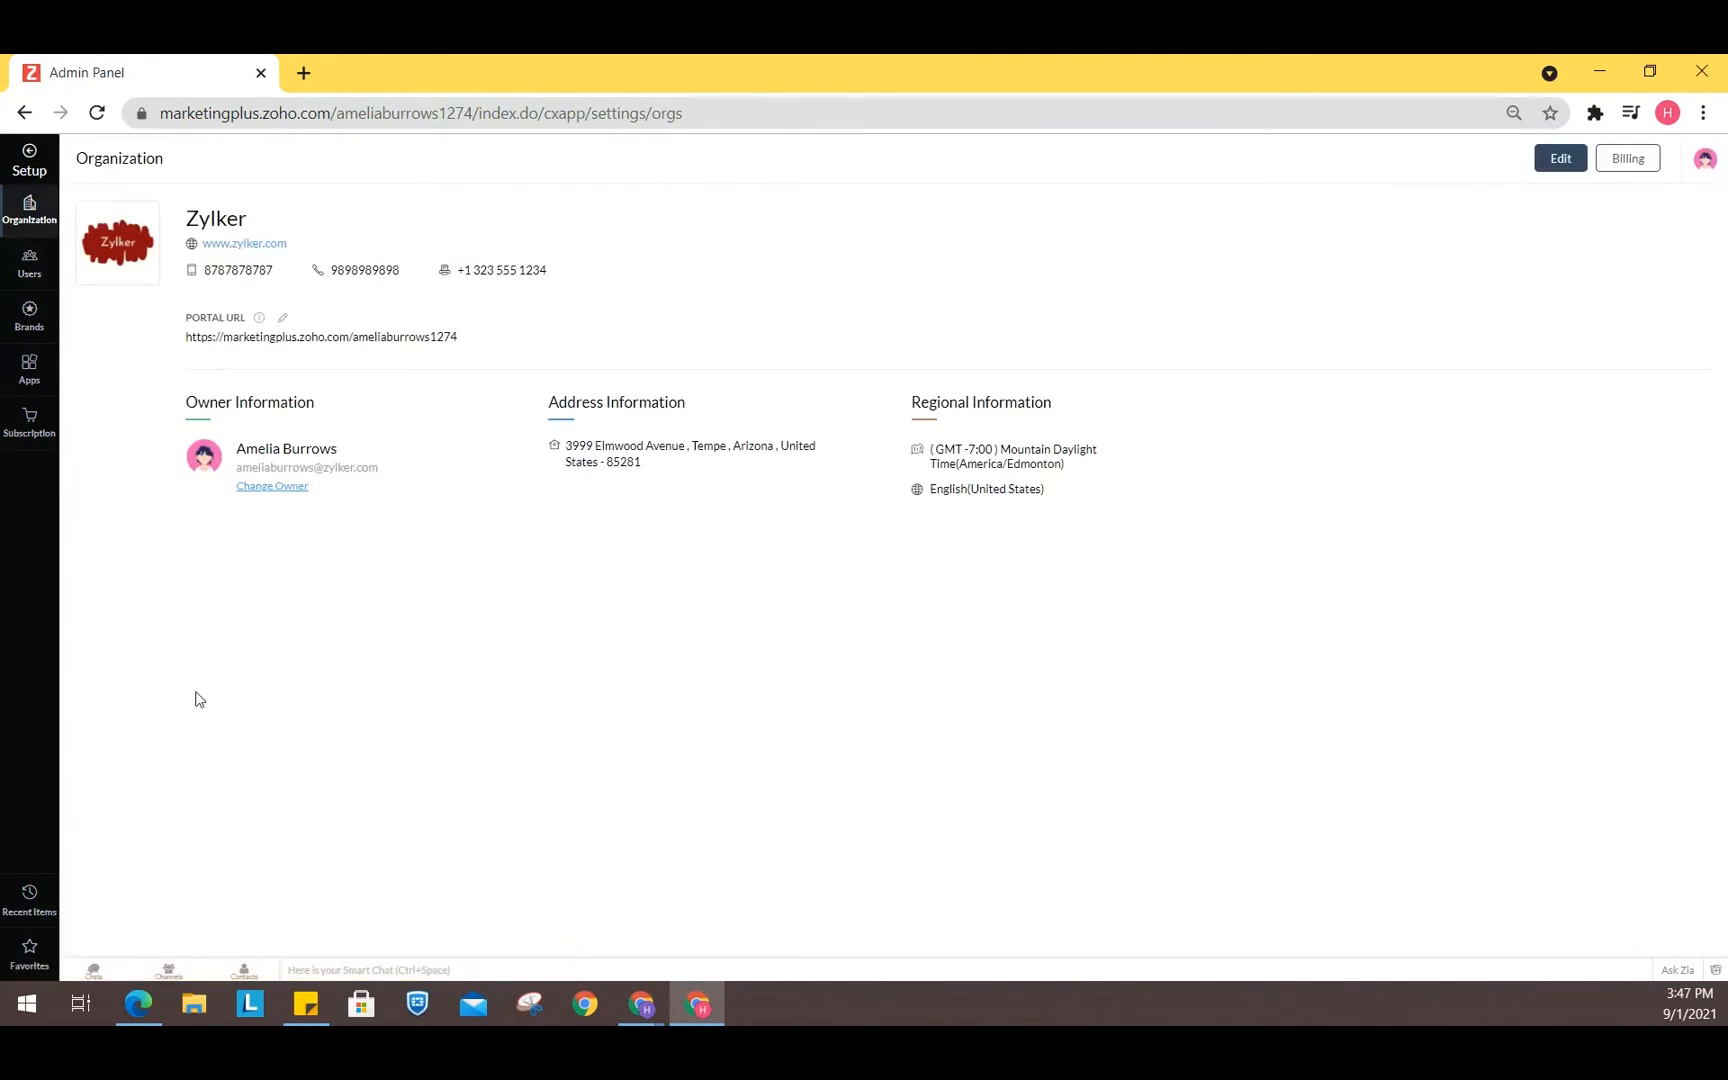
click(47, 274)
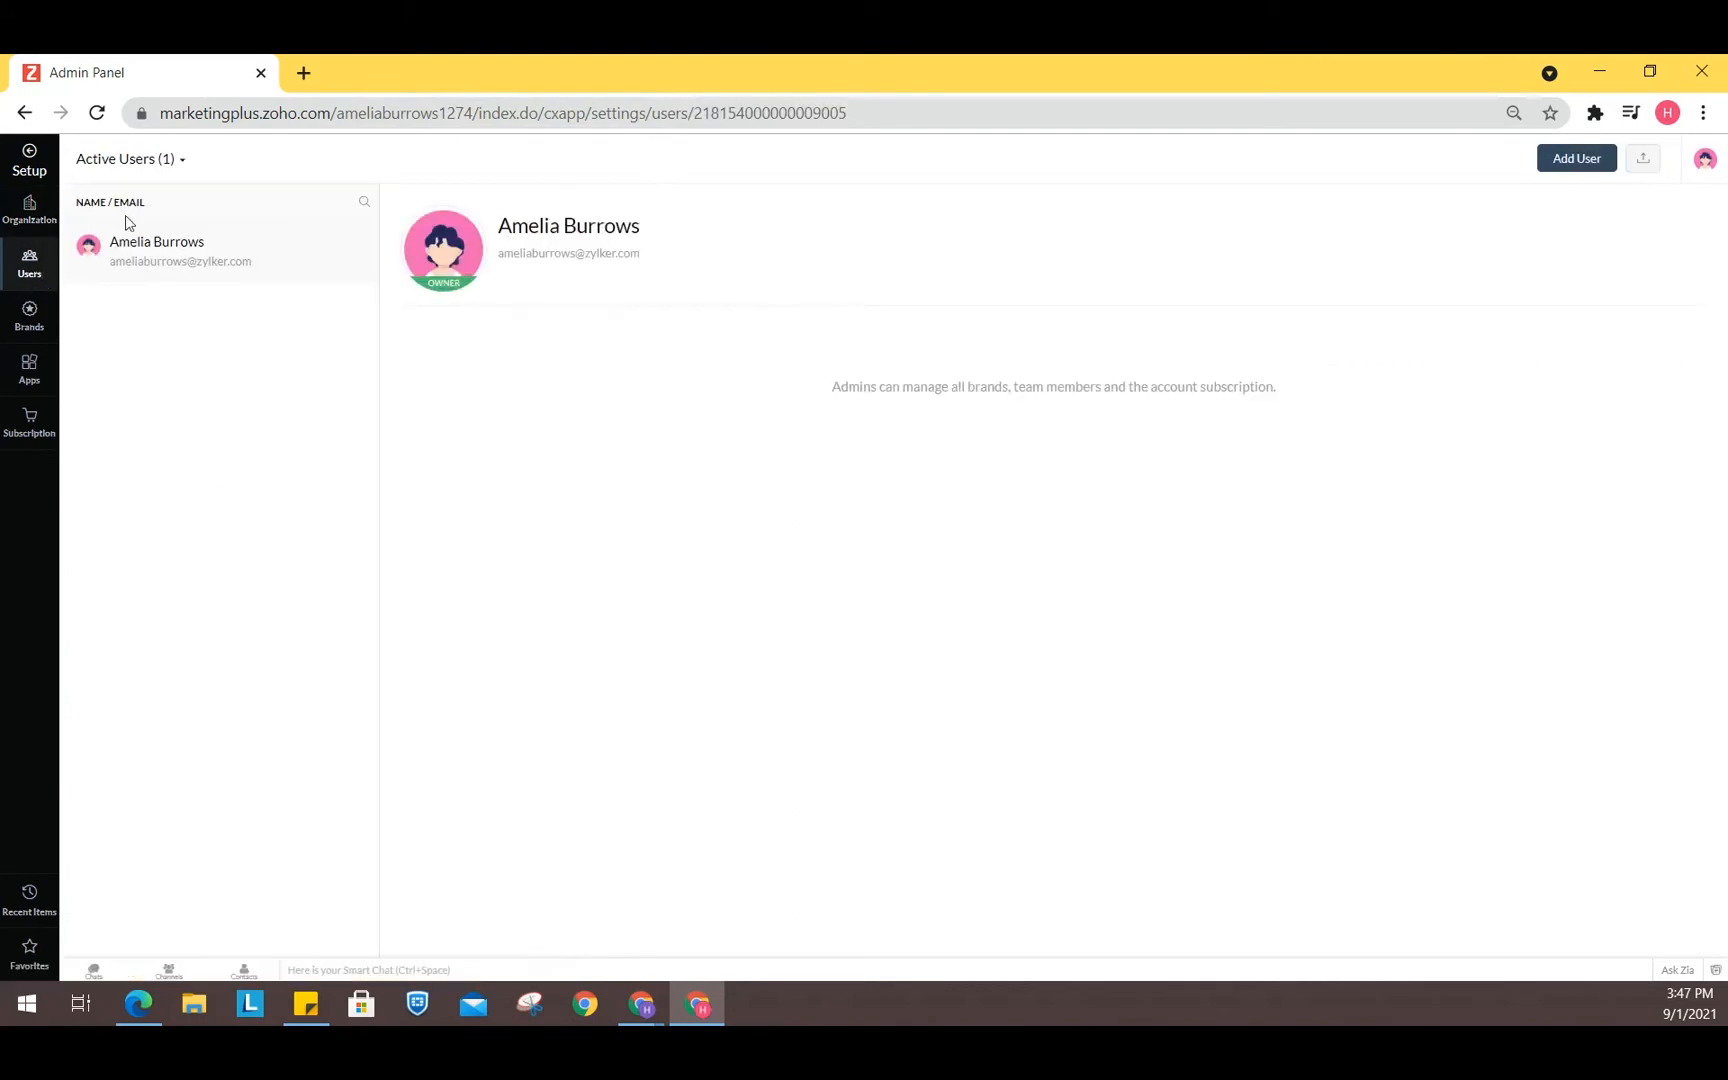
click(28, 318)
click(32, 281)
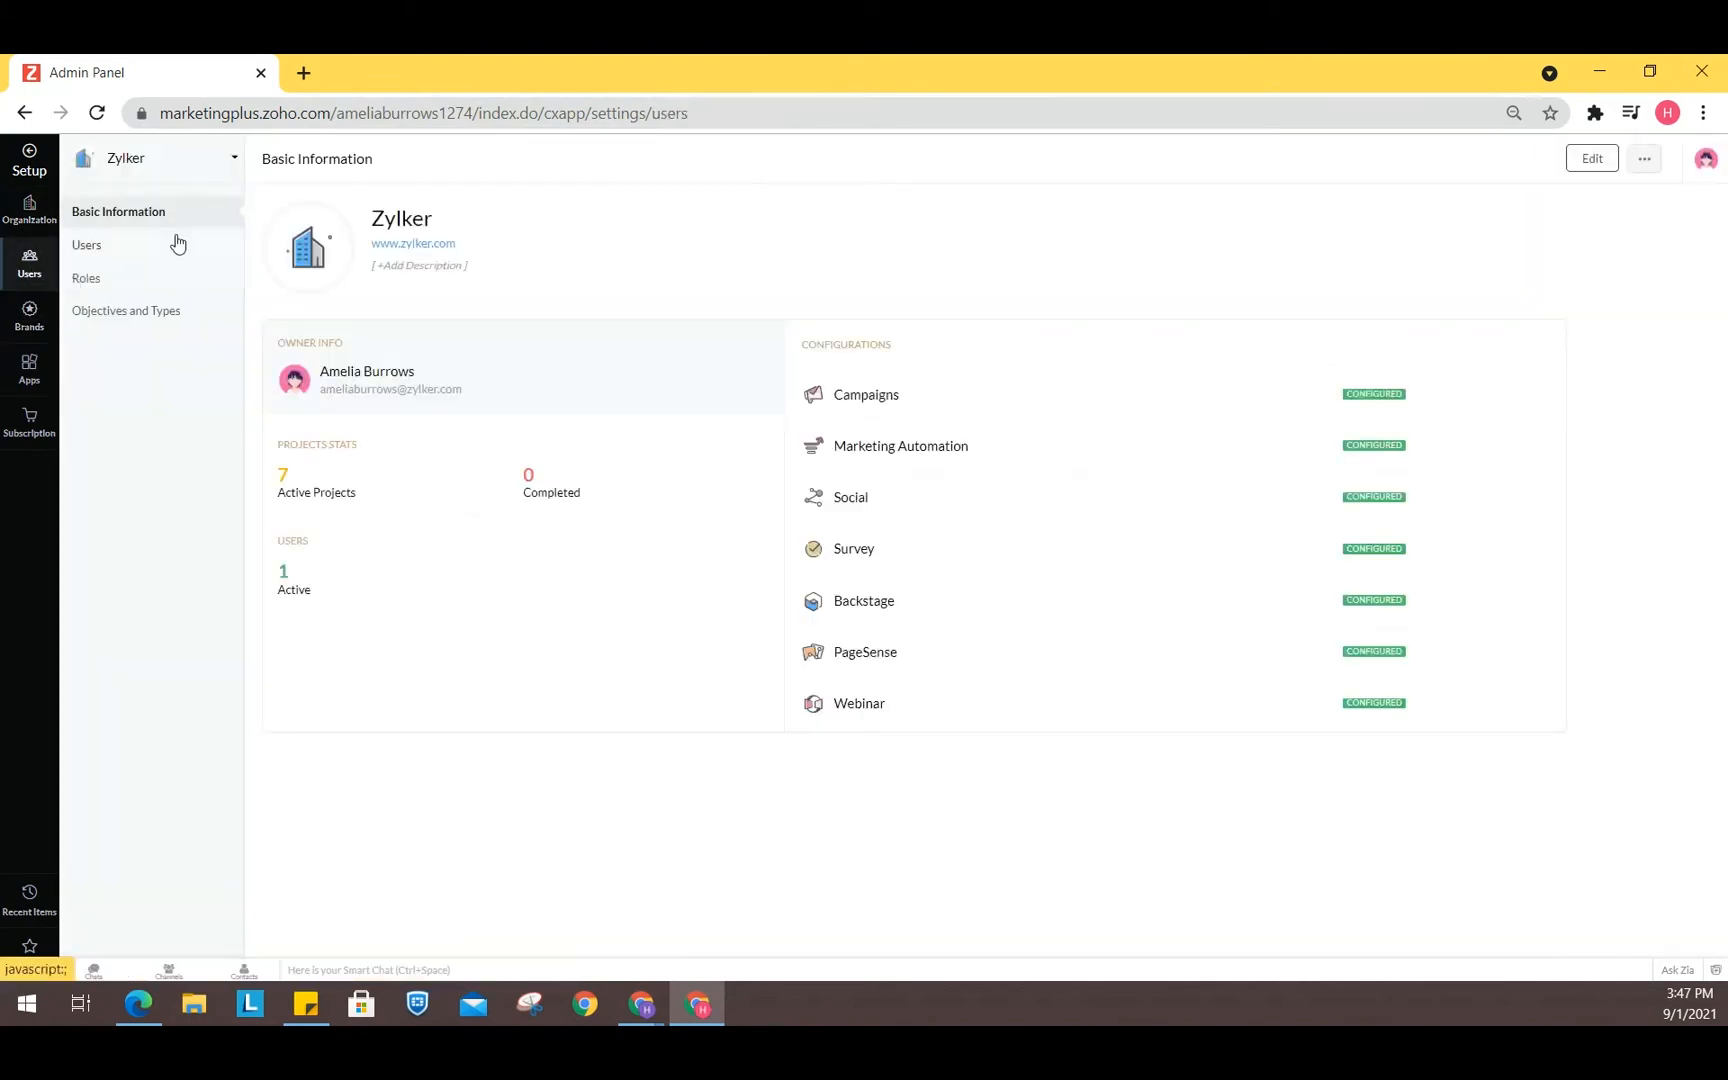
click(170, 160)
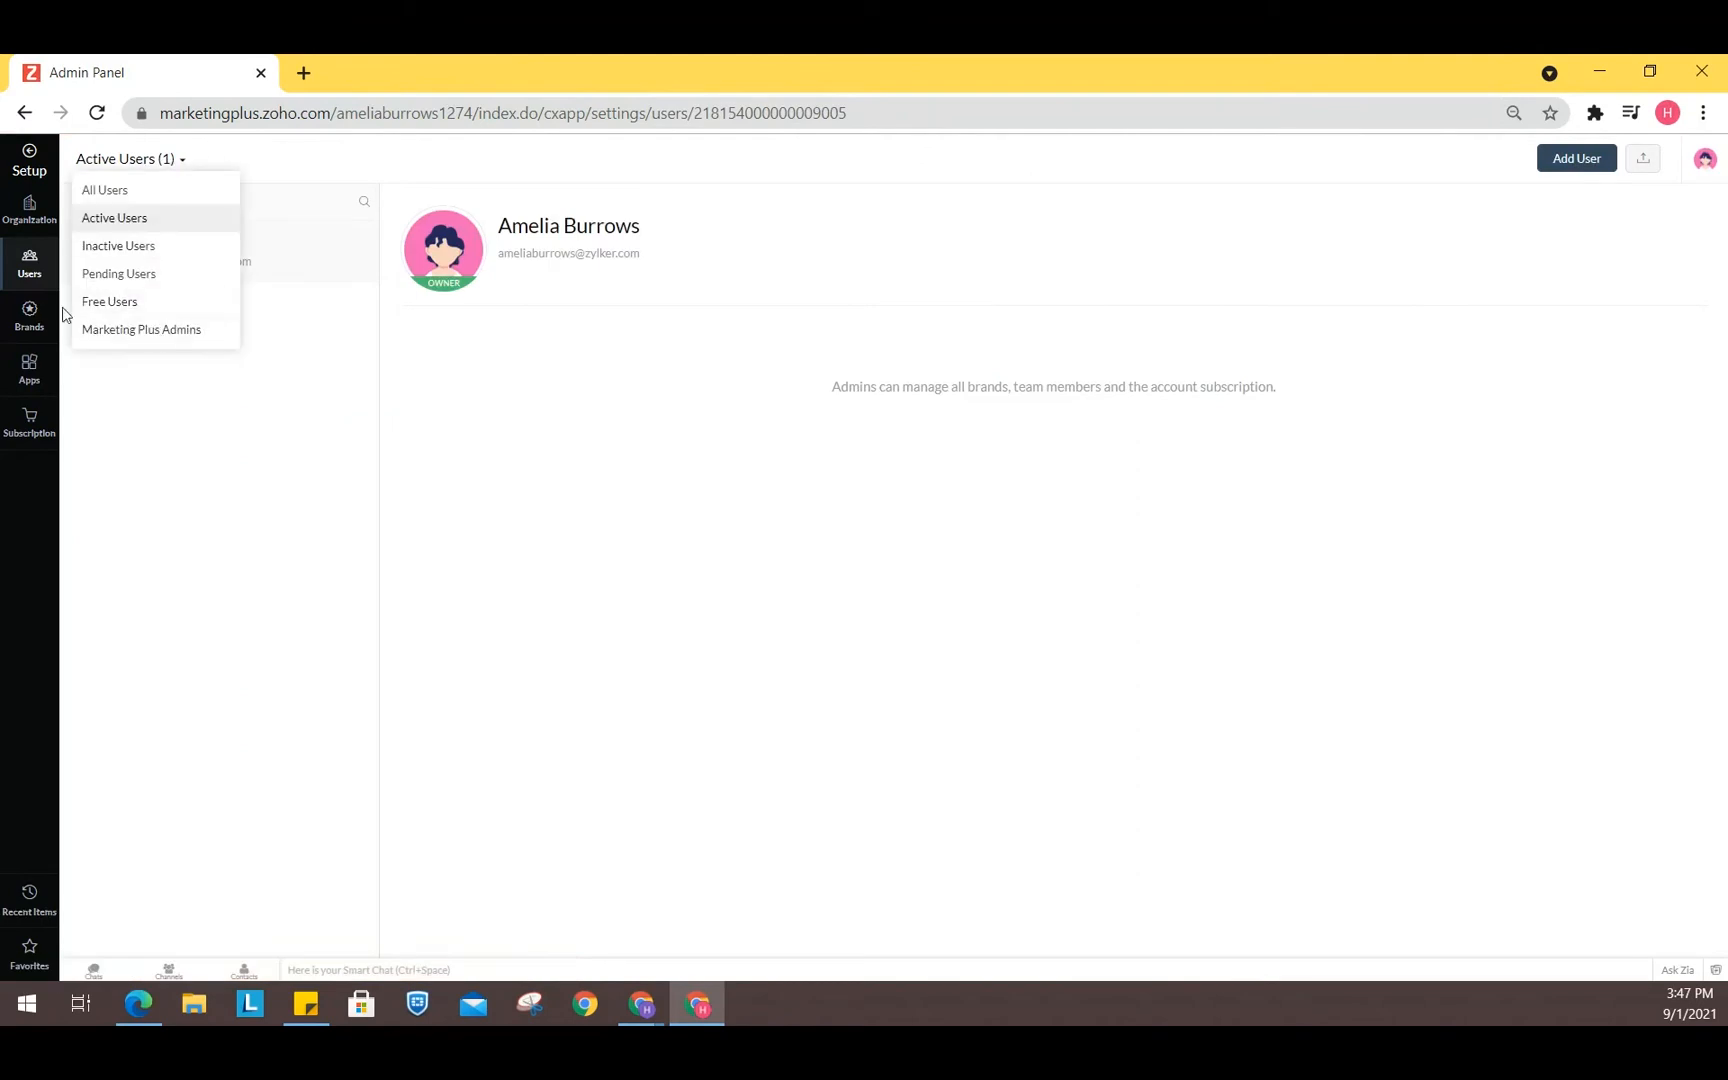
- Review the Zylker brand's basic information and users, opening and cancelling the Add Brand User dialog
click(40, 330)
click(38, 327)
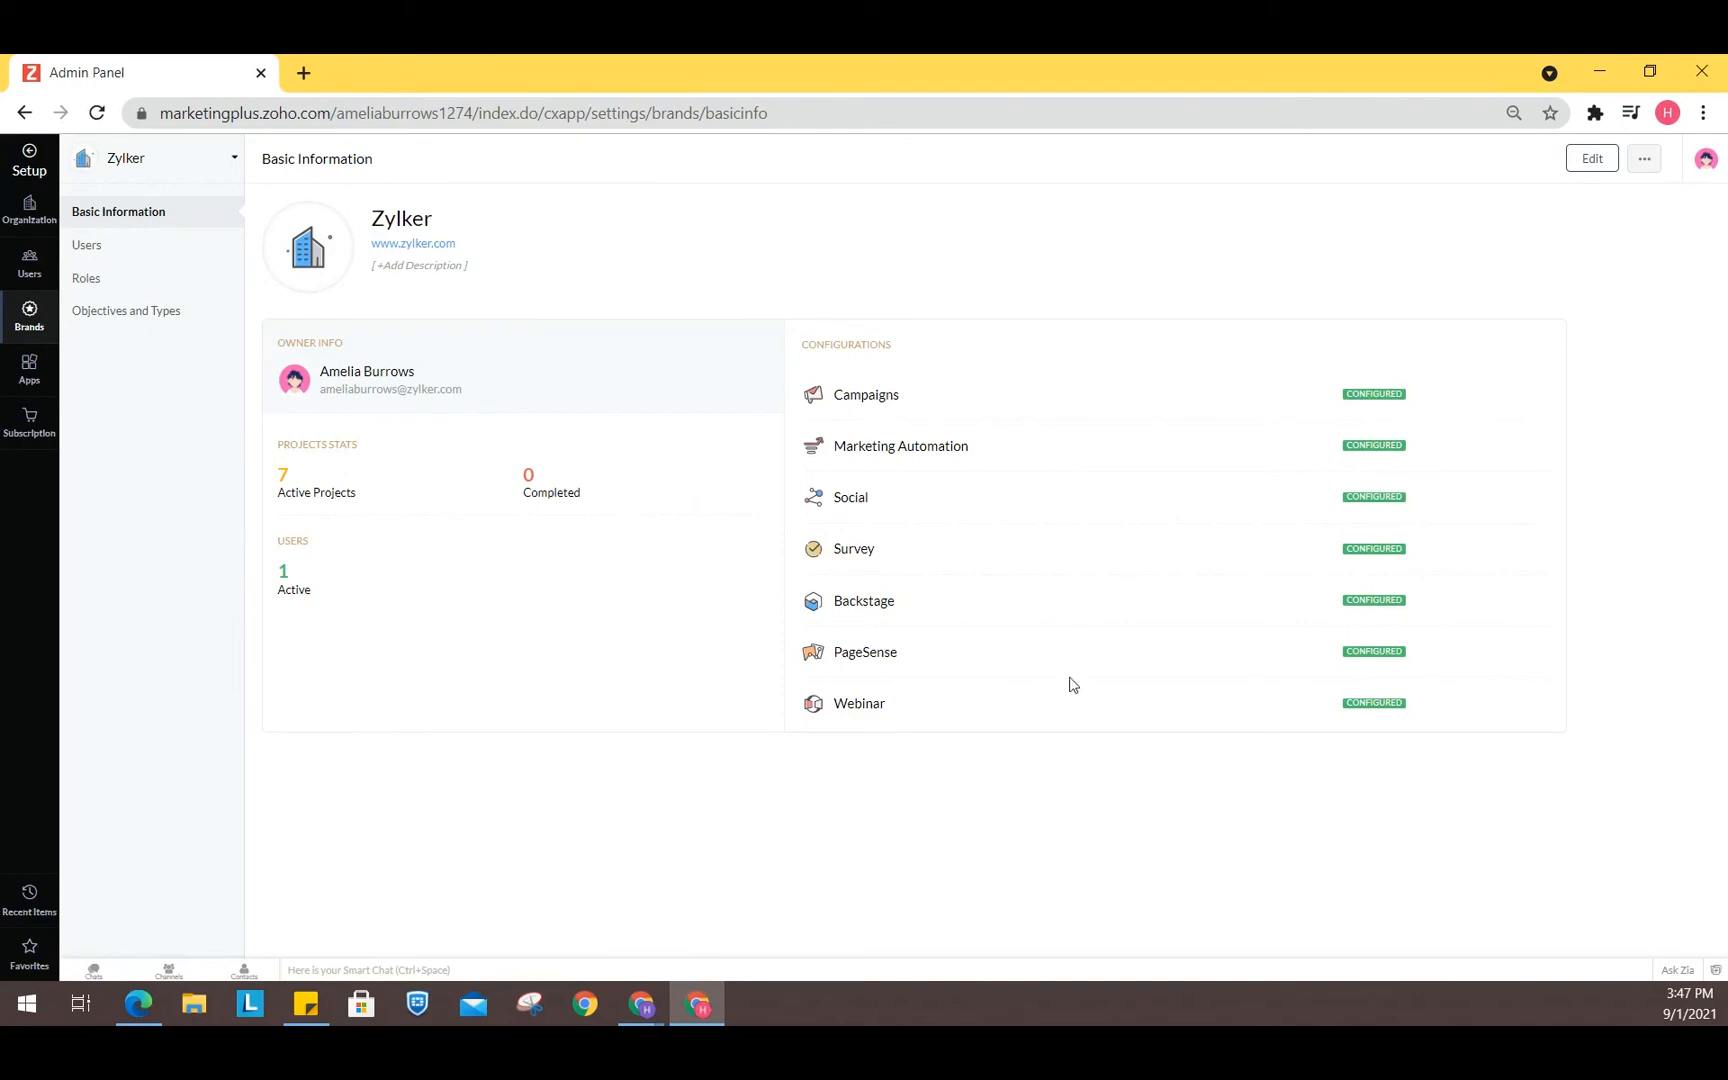
click(88, 257)
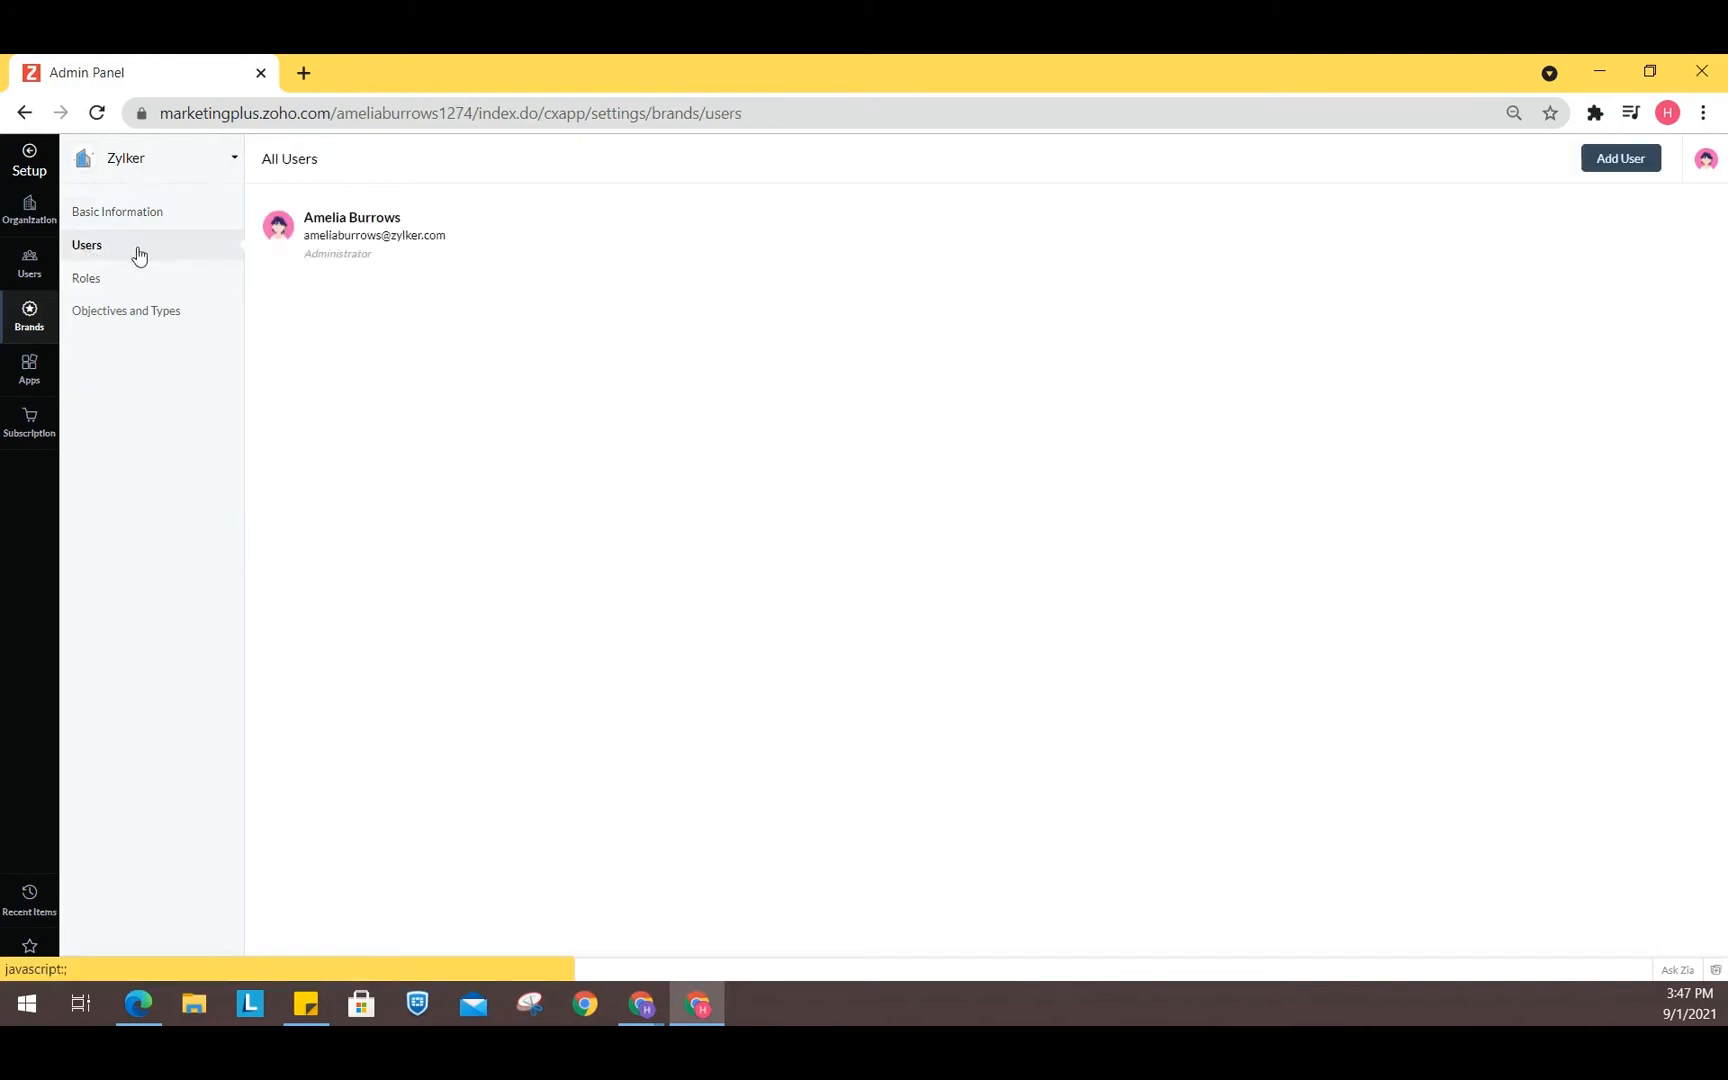
click(1648, 172)
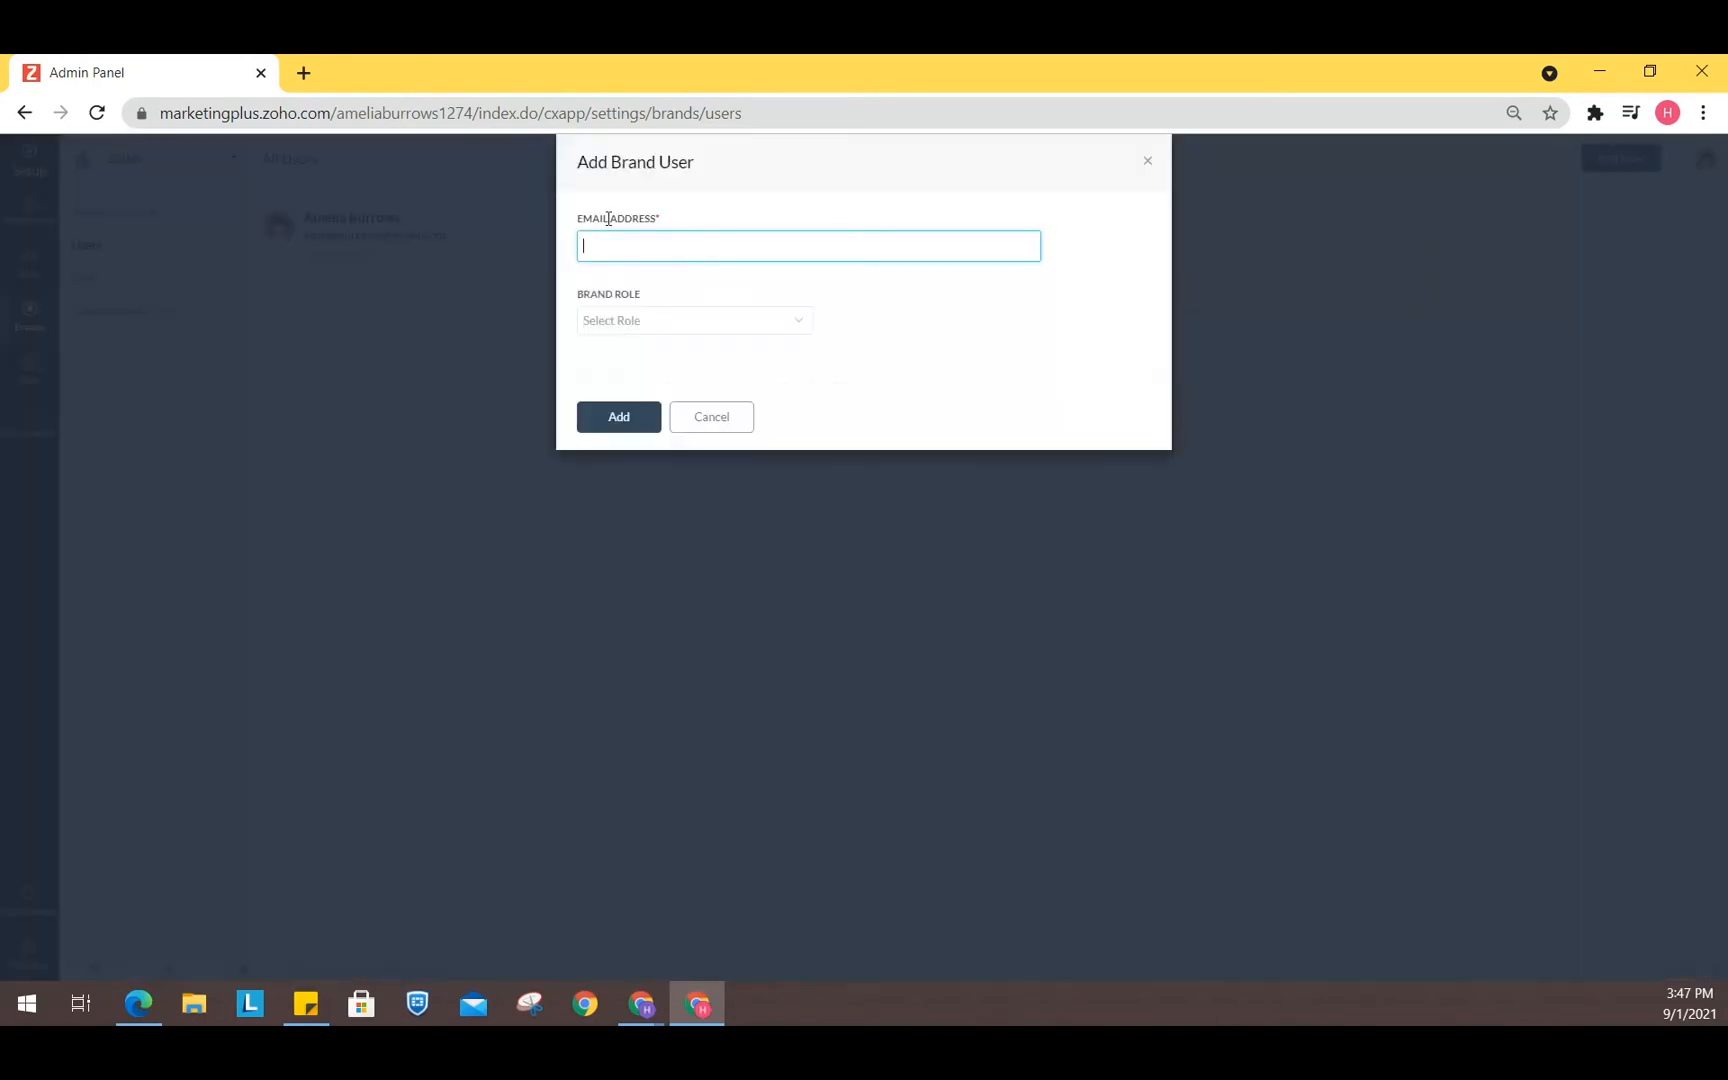
click(710, 430)
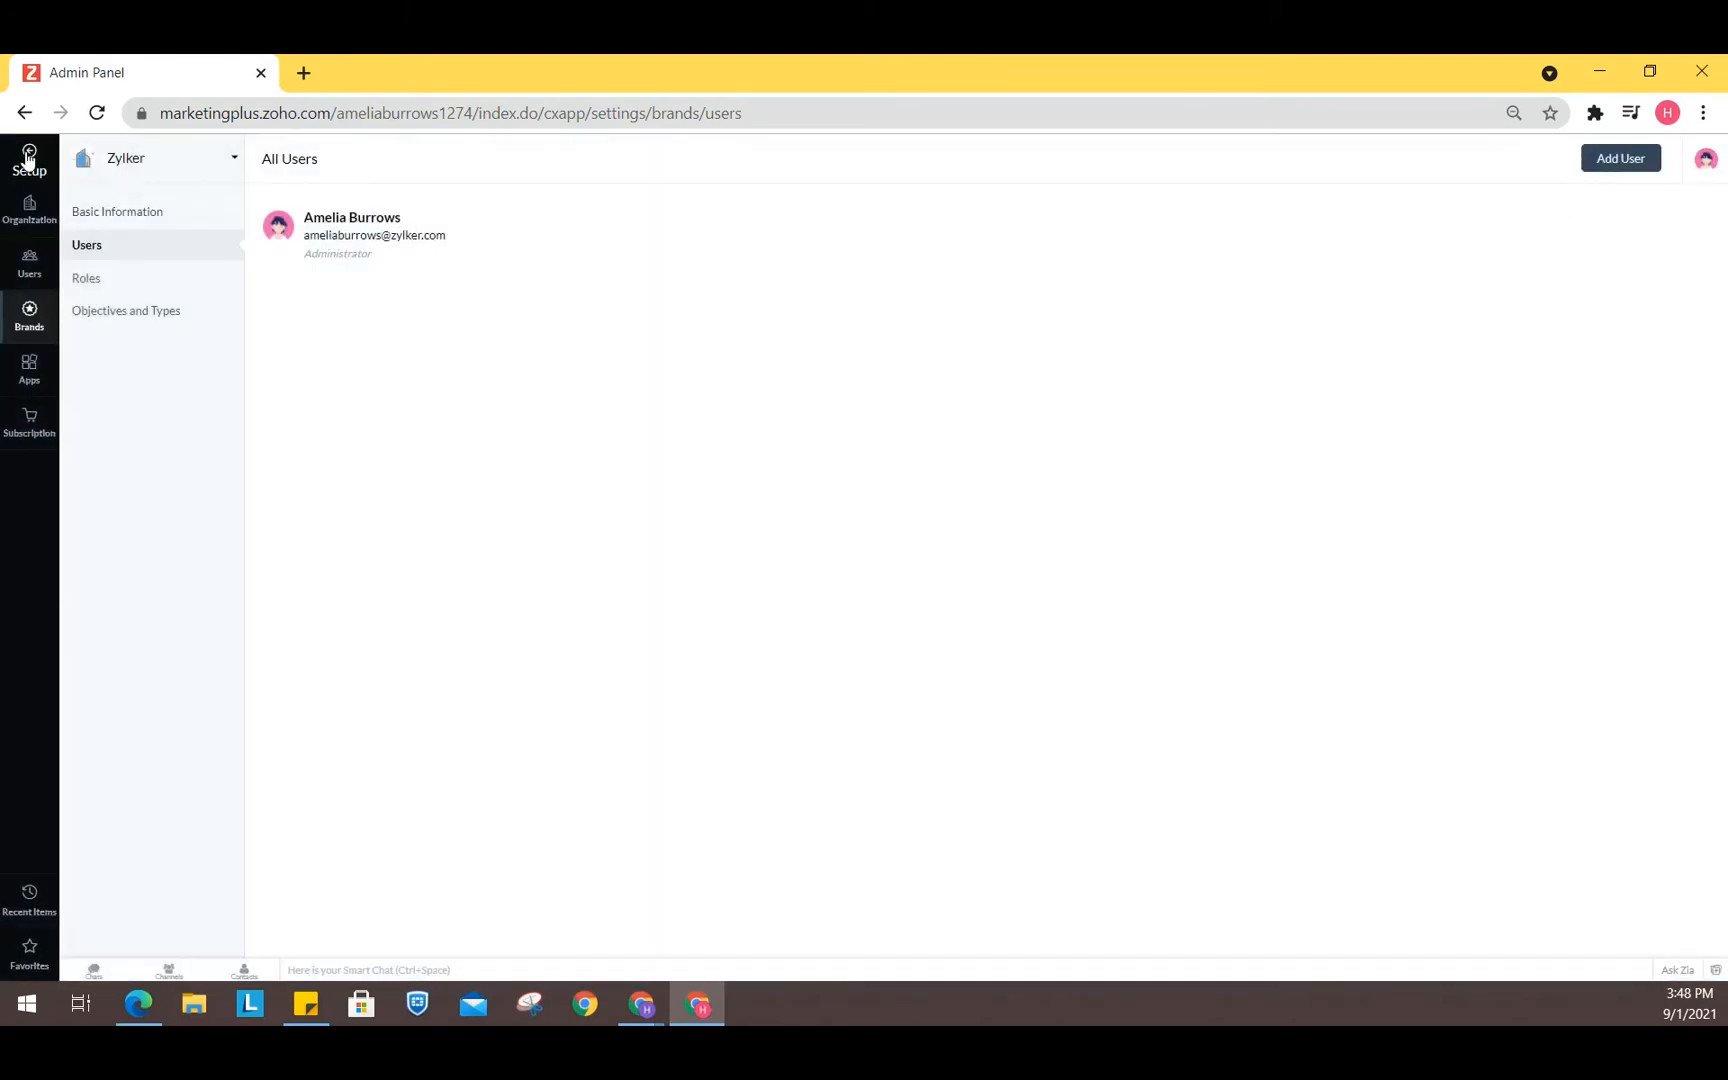
- Return to Brand Studio, open the Mobile App Launch project and scroll through its timeline
click(28, 158)
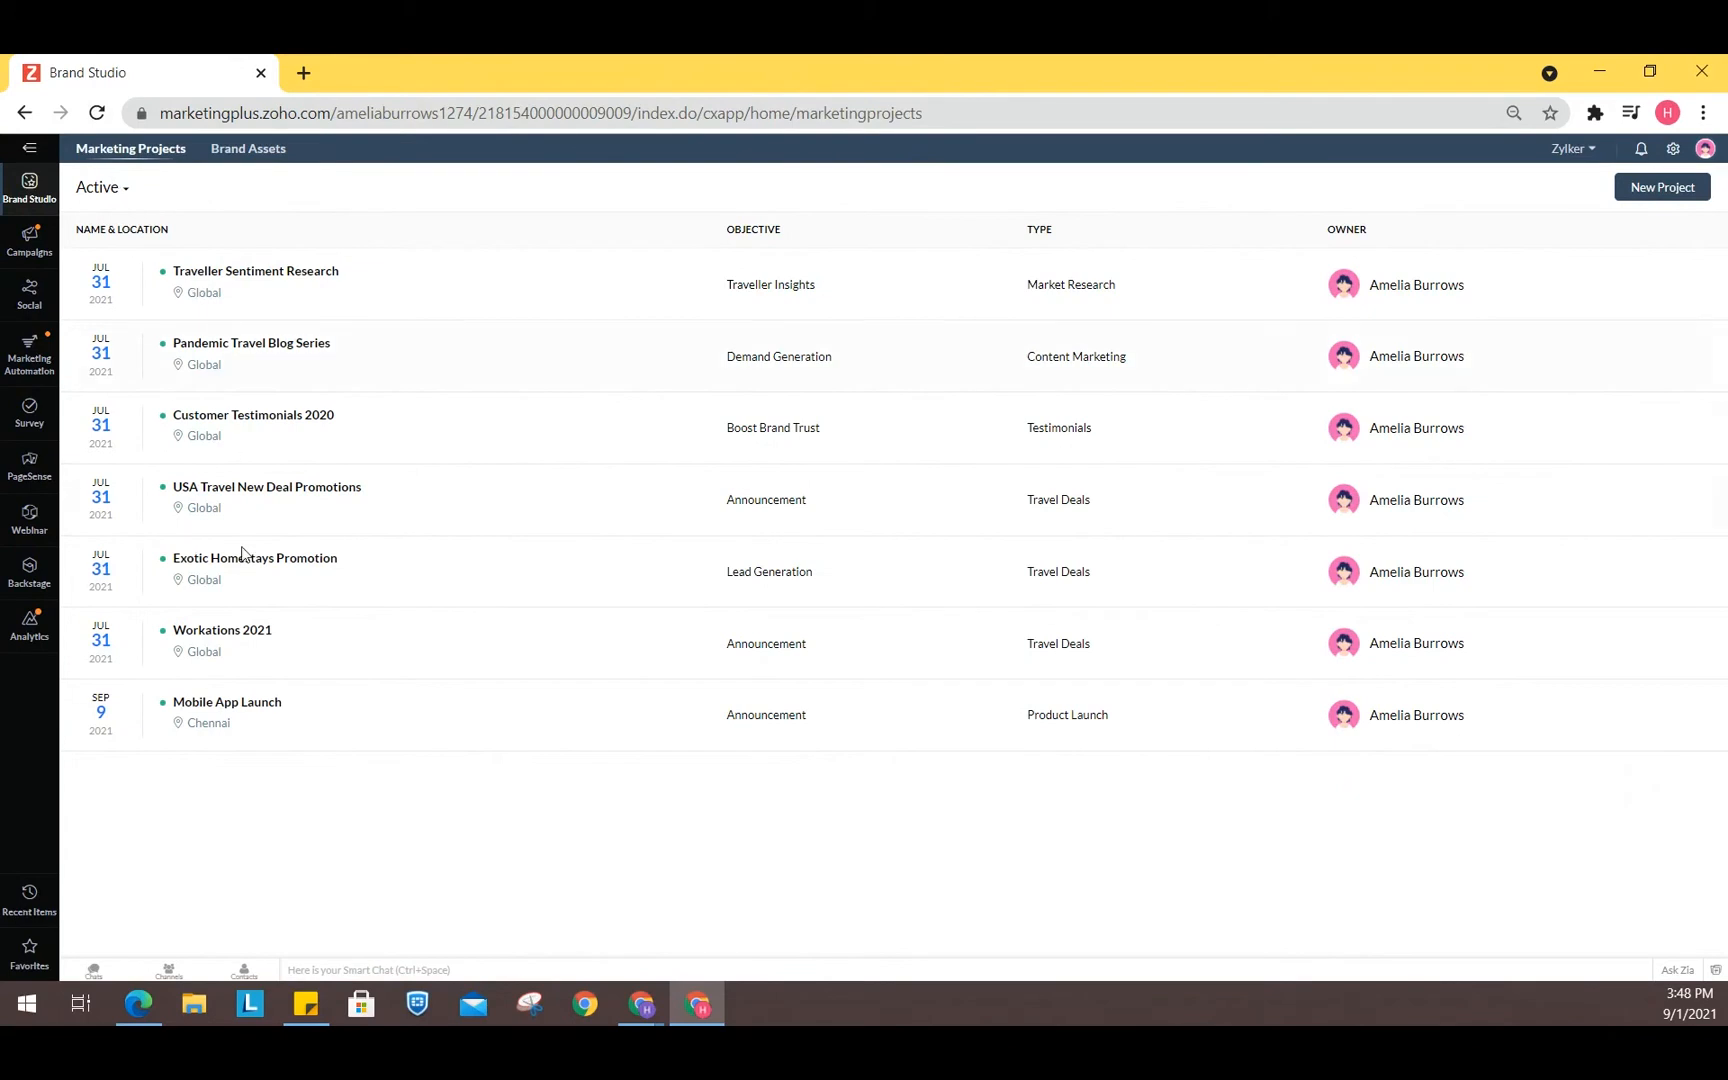
click(240, 703)
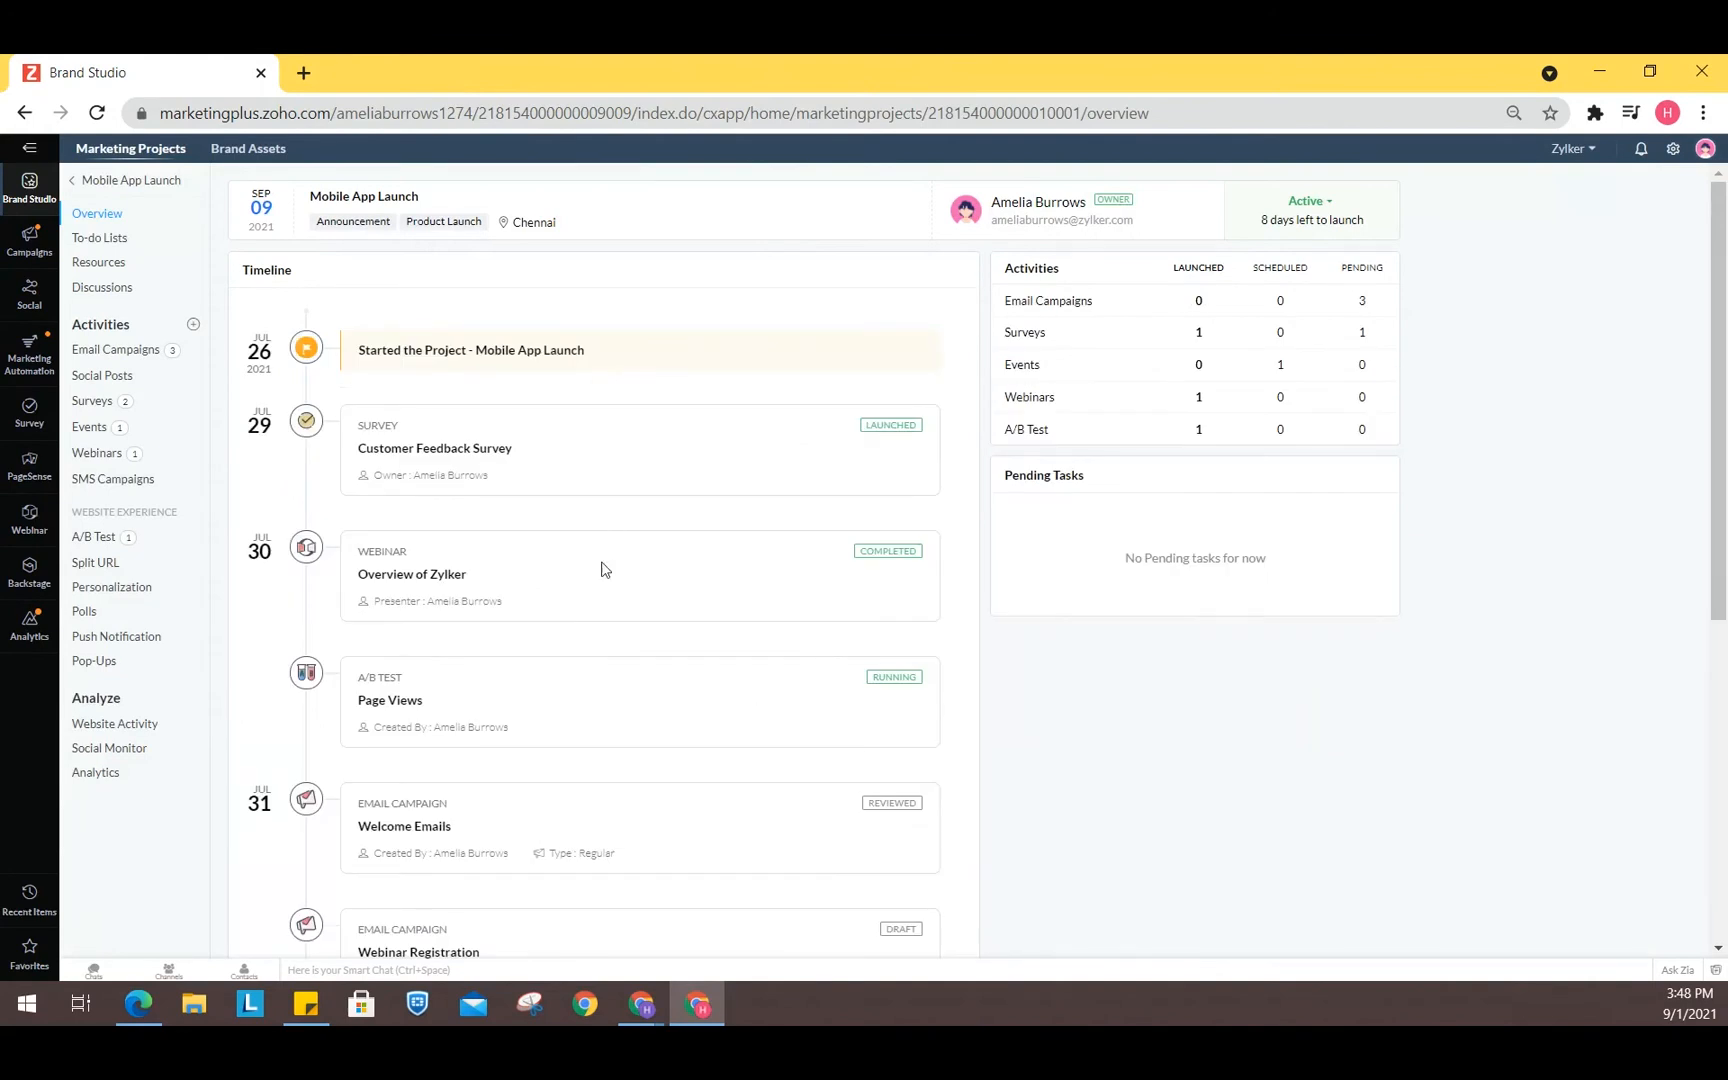
scroll(615, 651, down, 5)
scroll(615, 651, down, 2)
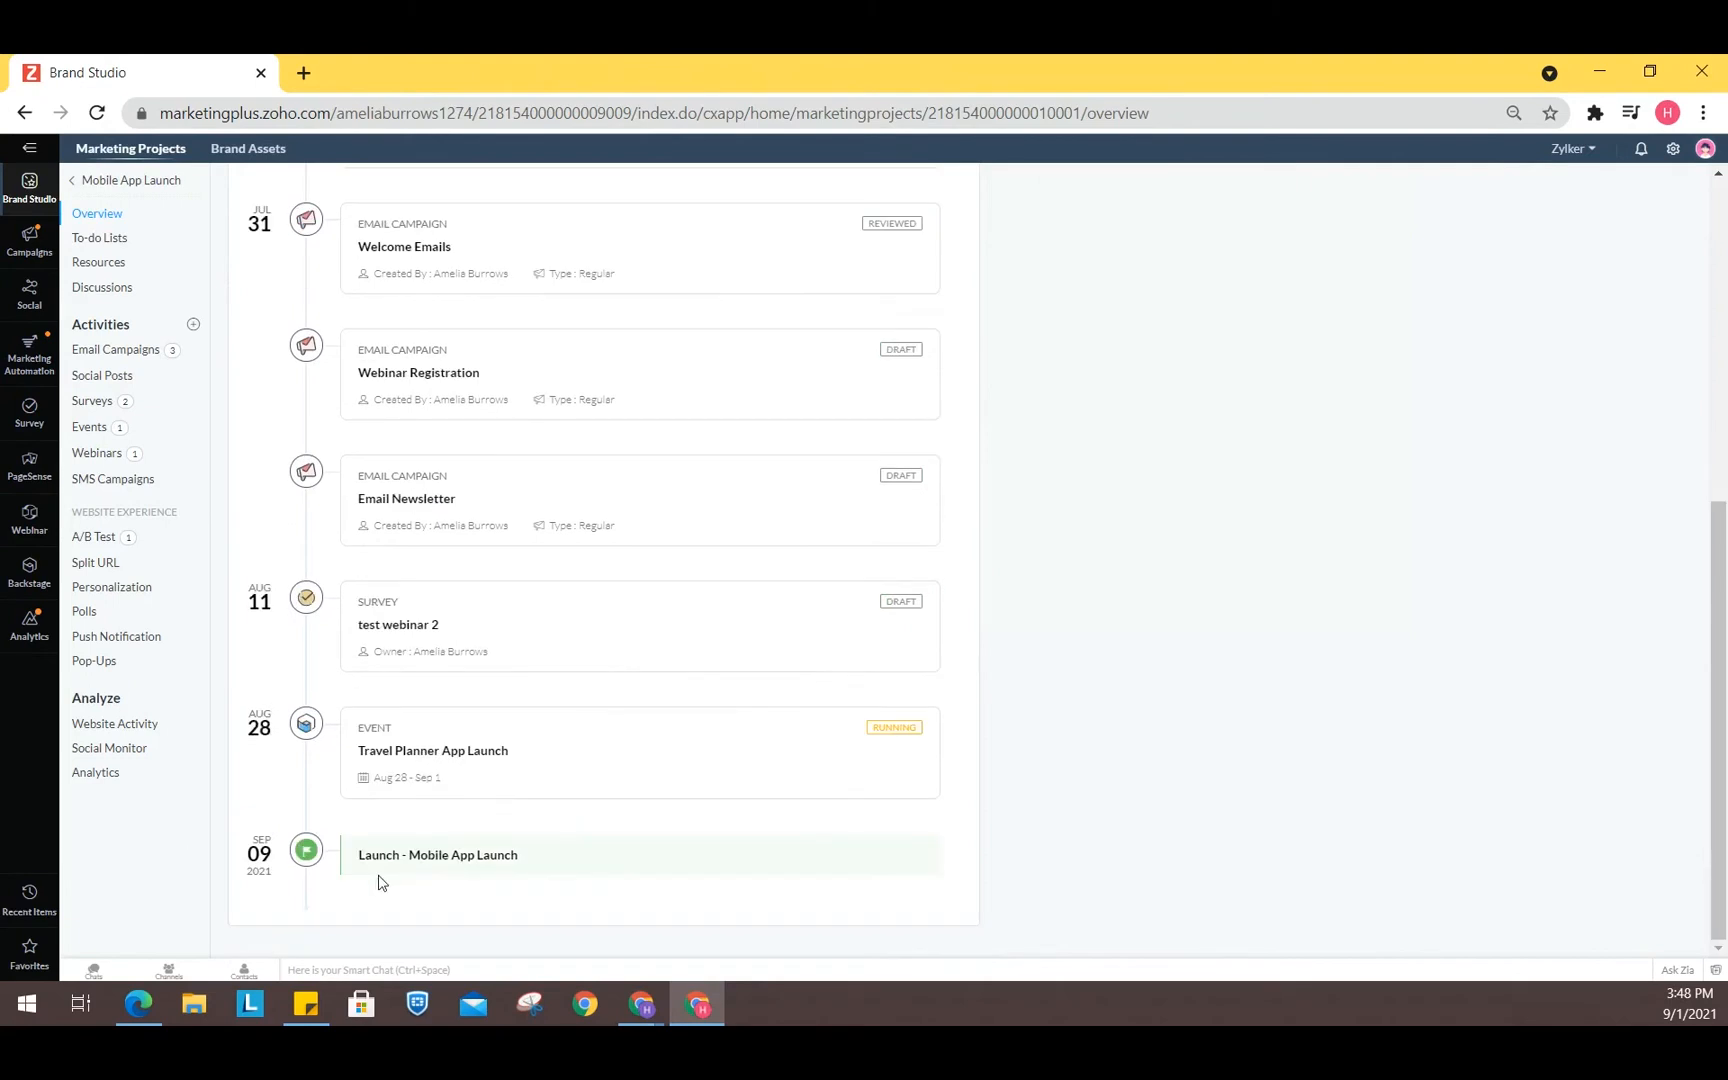
scroll(412, 841, up, 6)
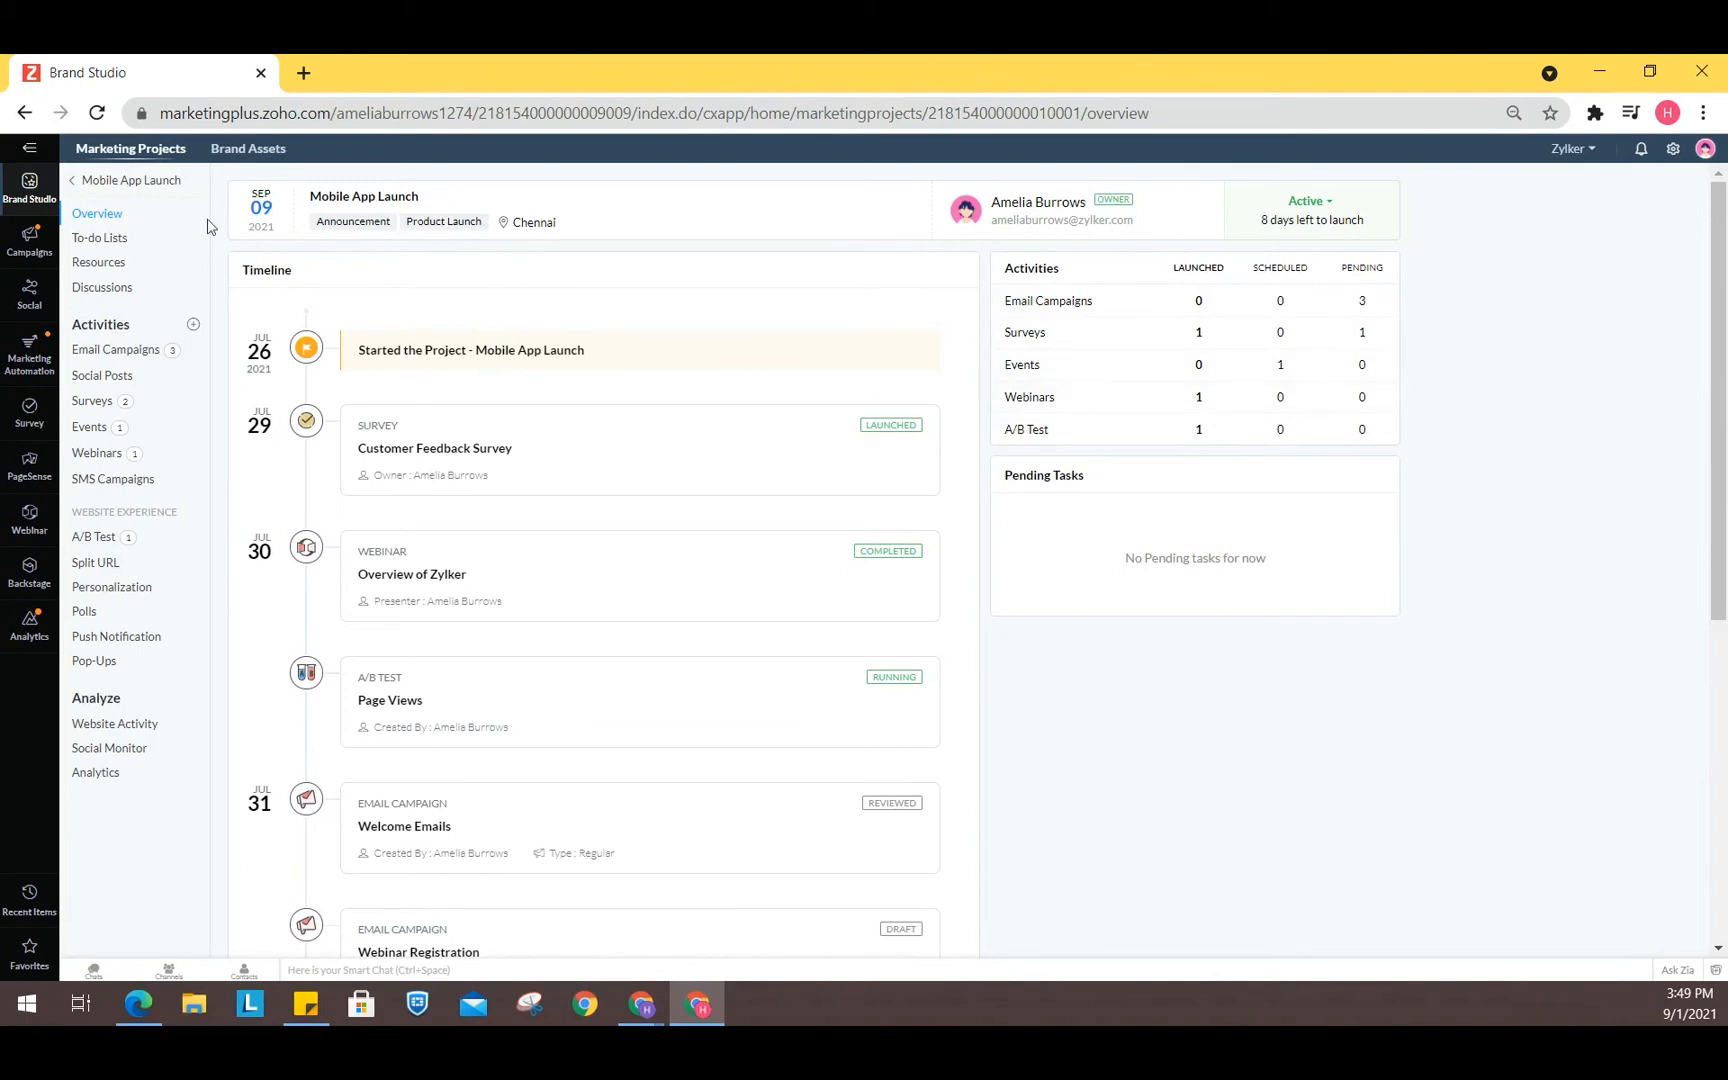
- Browse the project's To-do Lists, Resources and Discussions pages
click(116, 237)
click(119, 270)
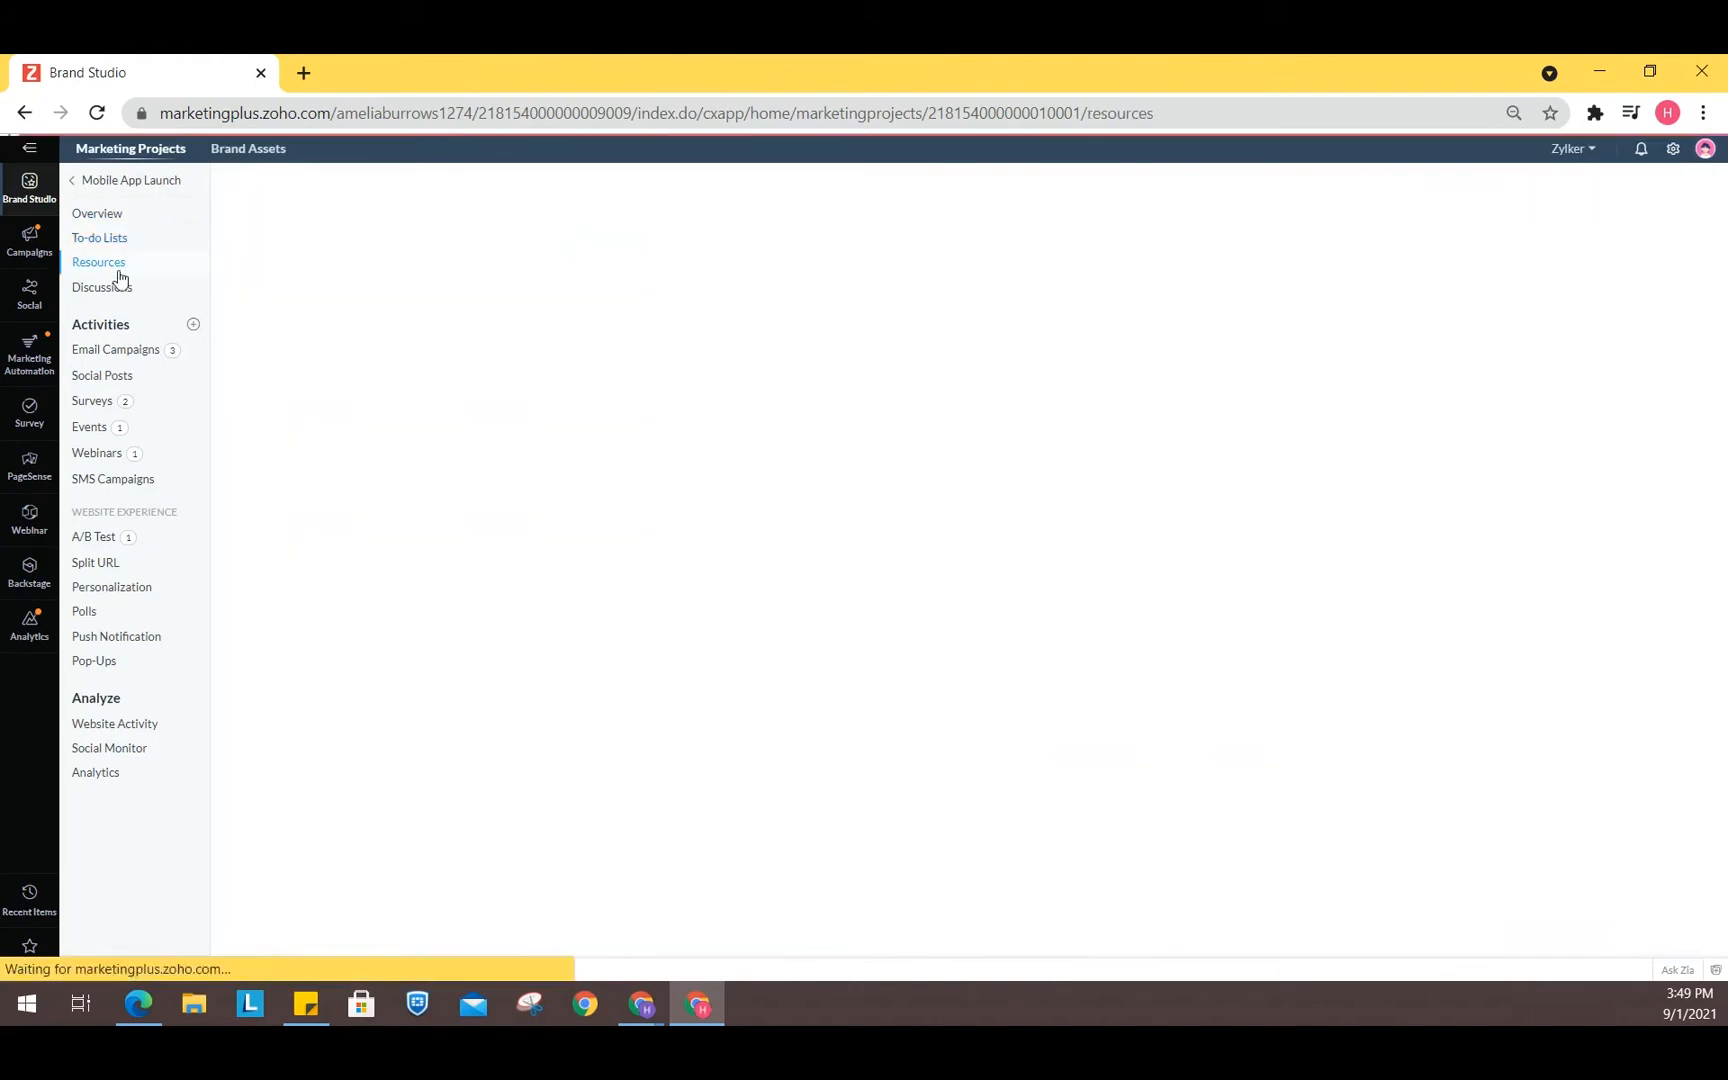
click(126, 290)
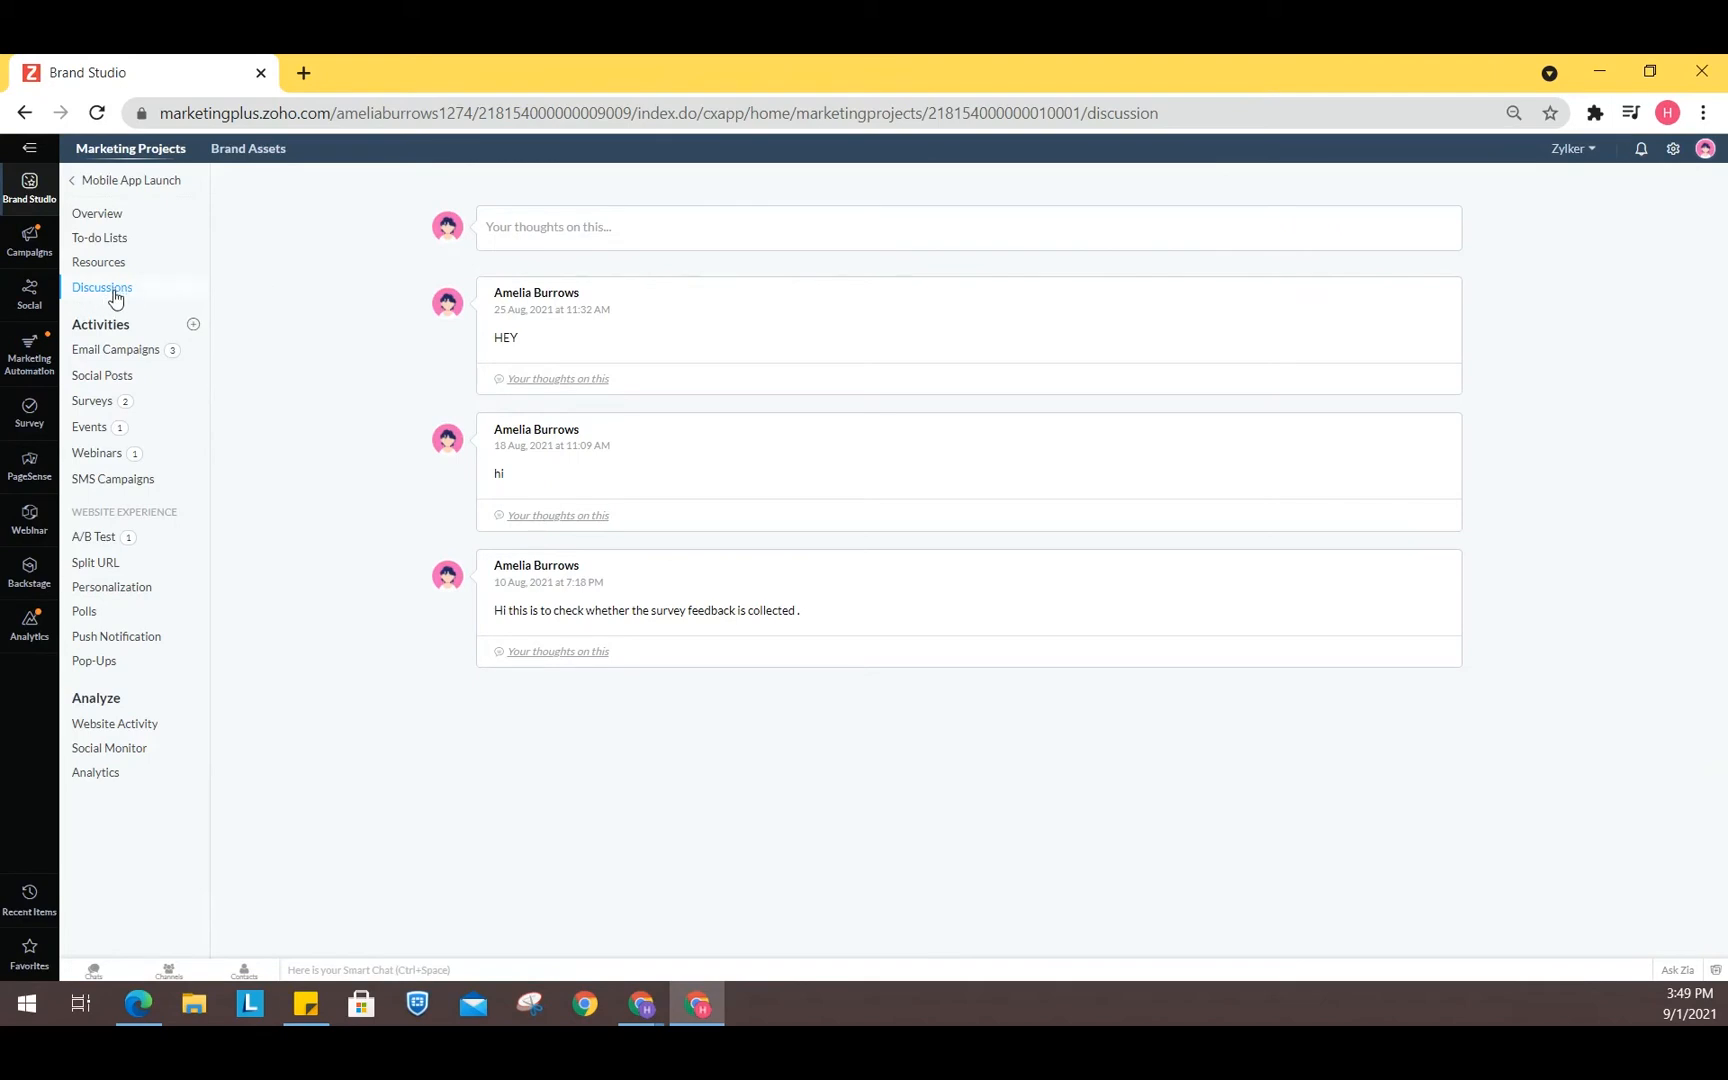
- Write "hi" in the project discussion's comment box
click(587, 230)
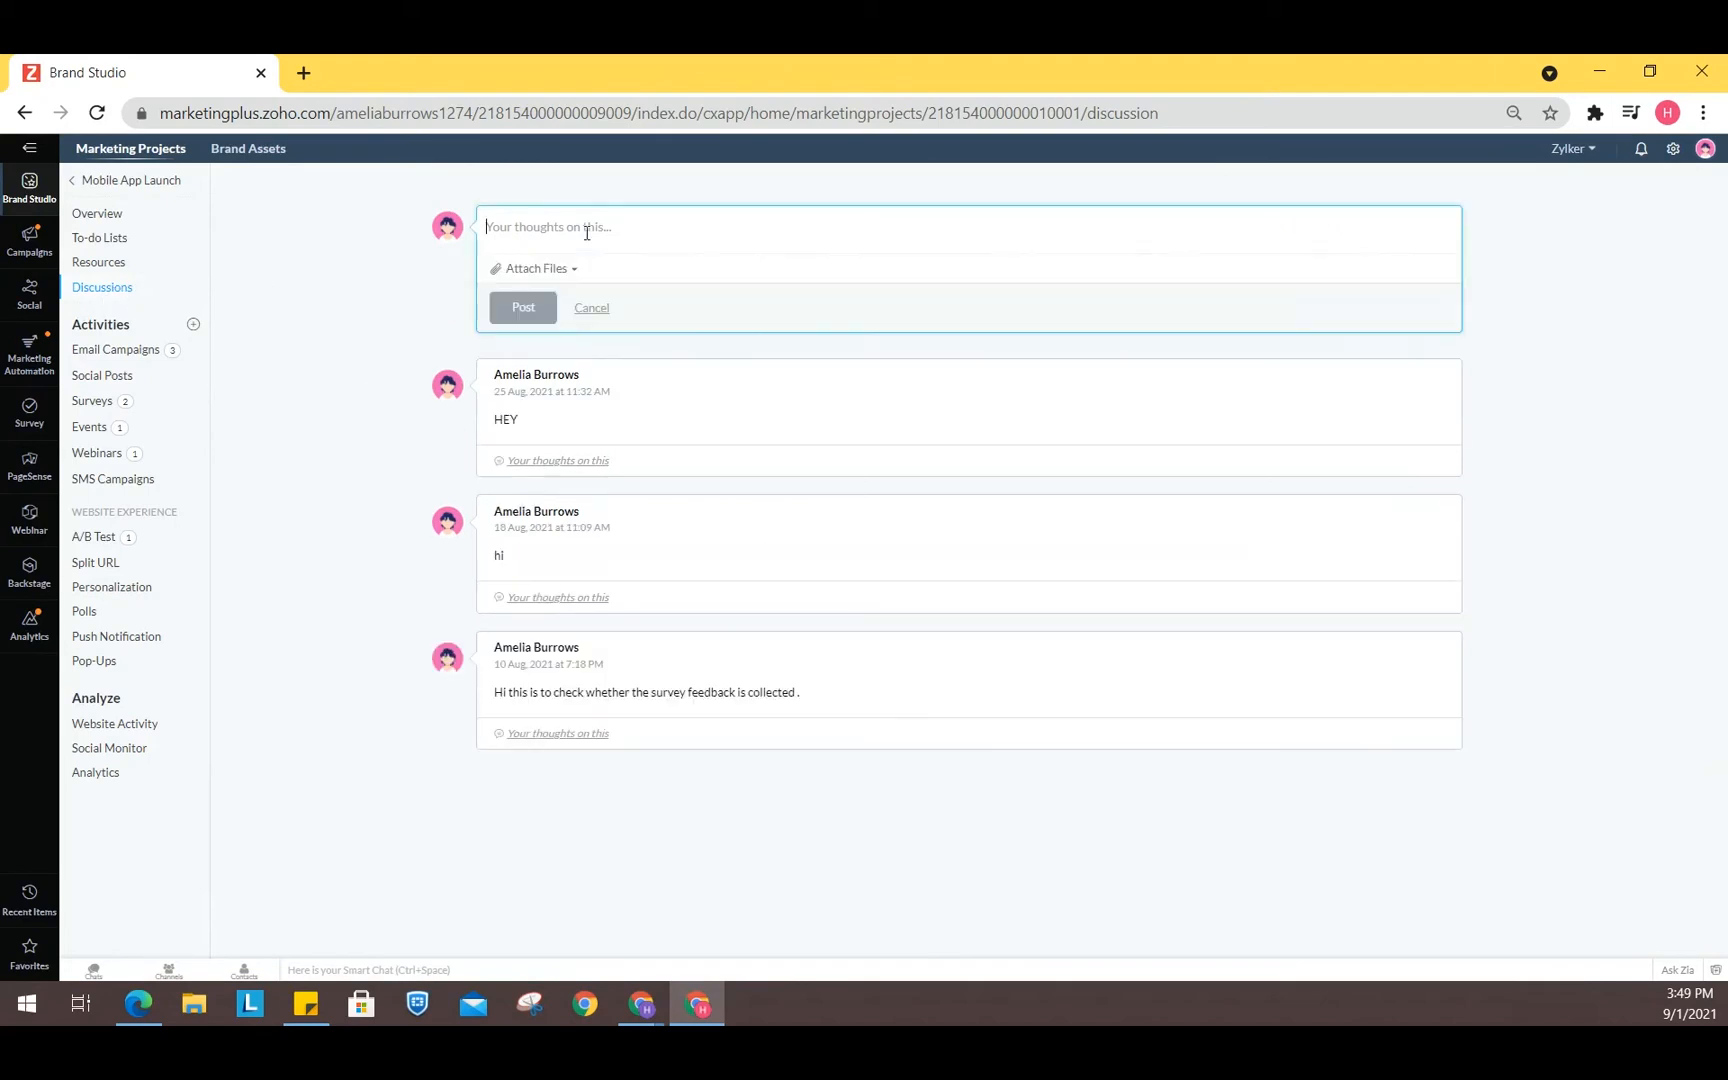
text(hi)
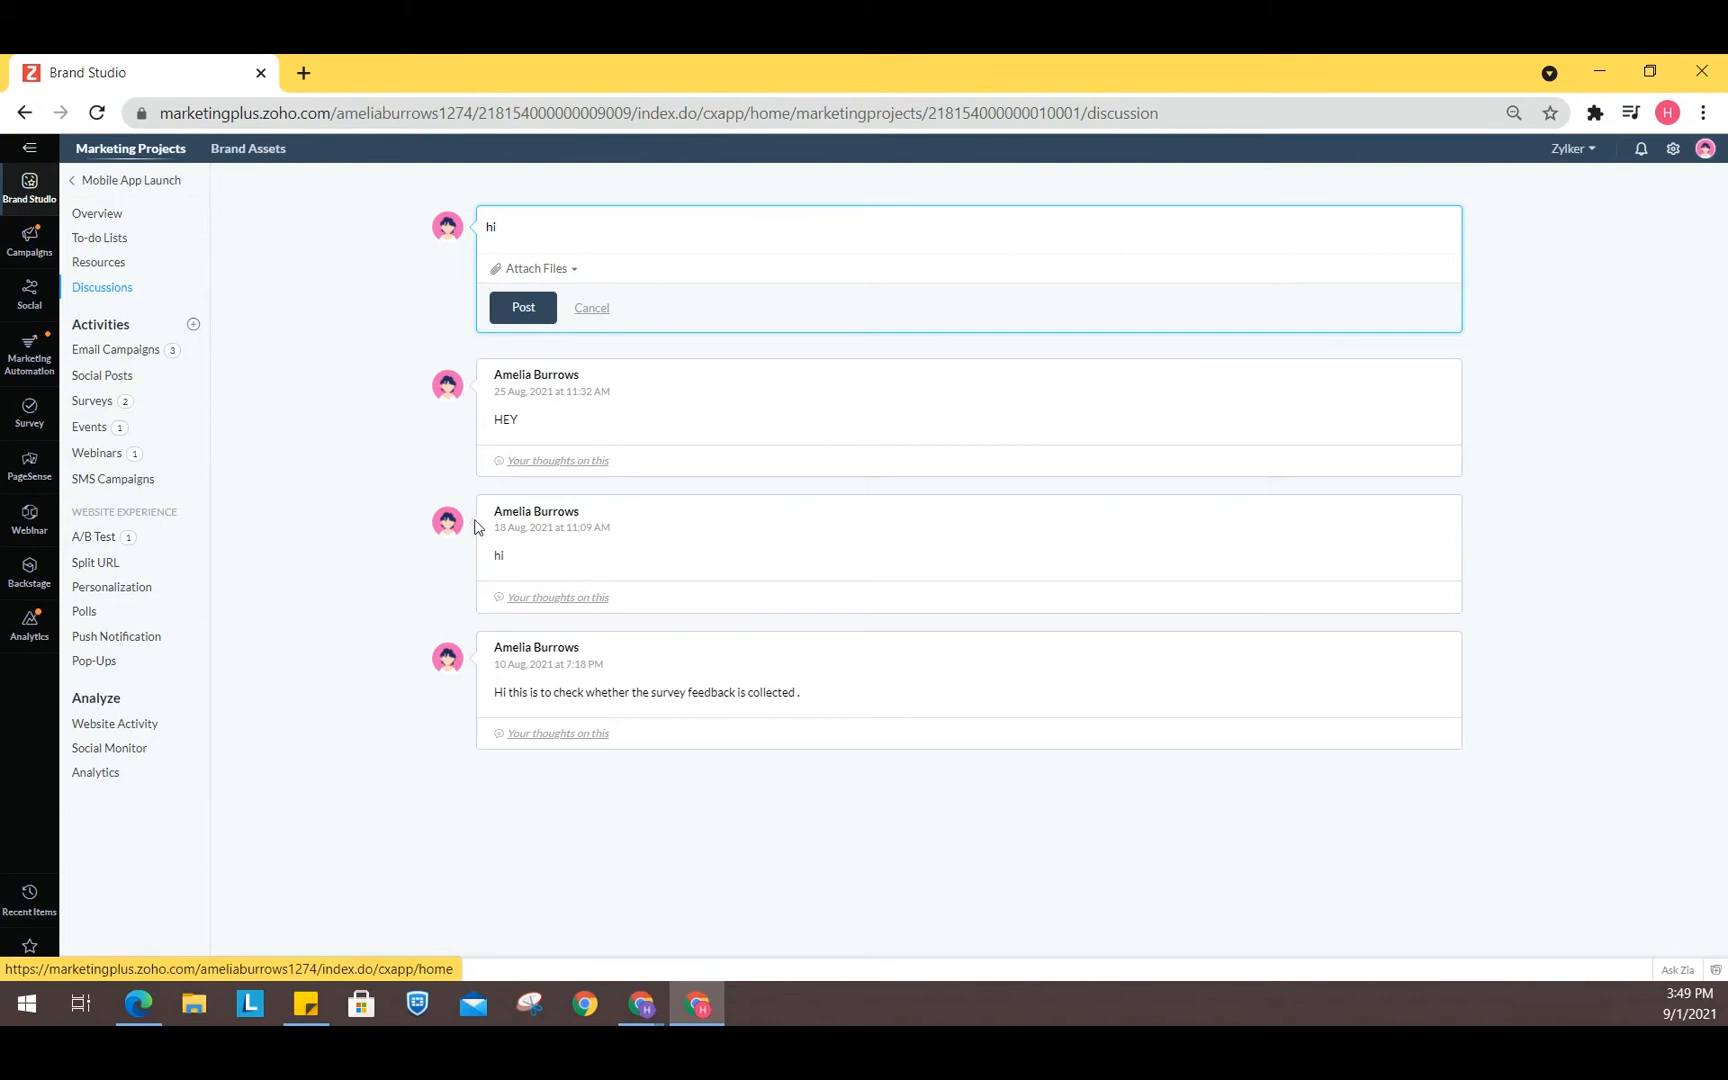
click(37, 194)
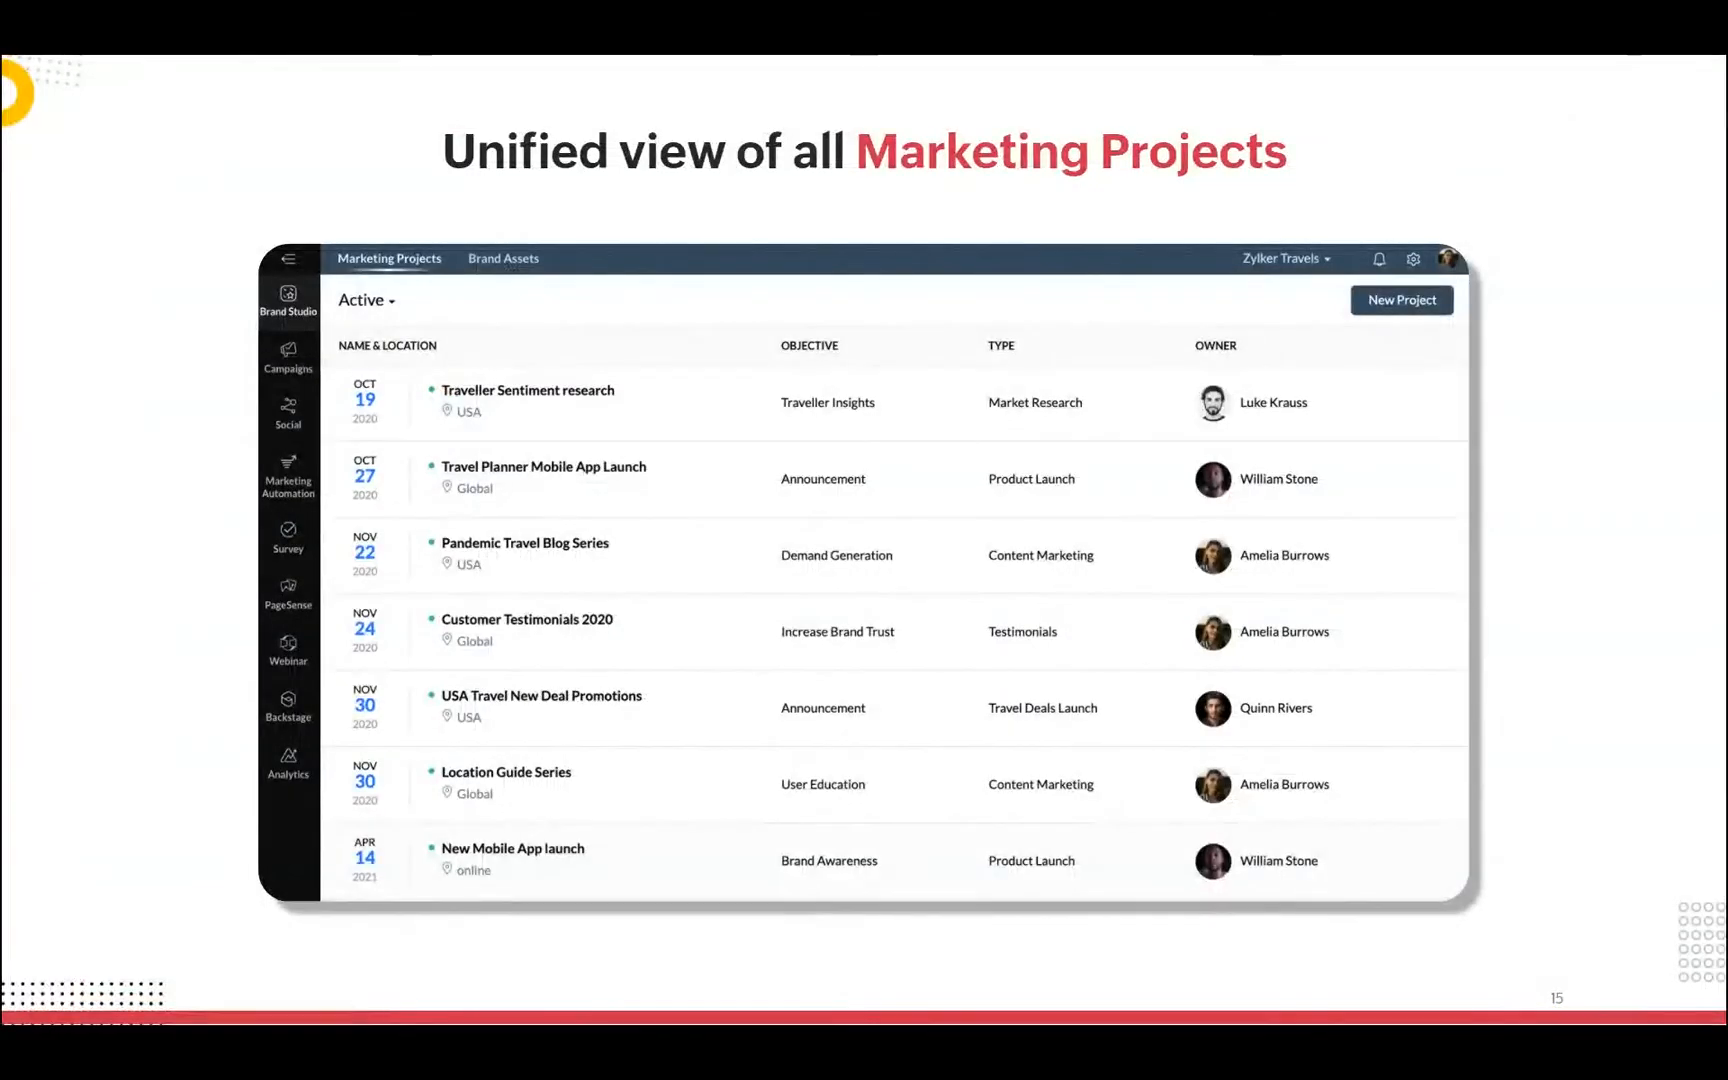
key(Right)
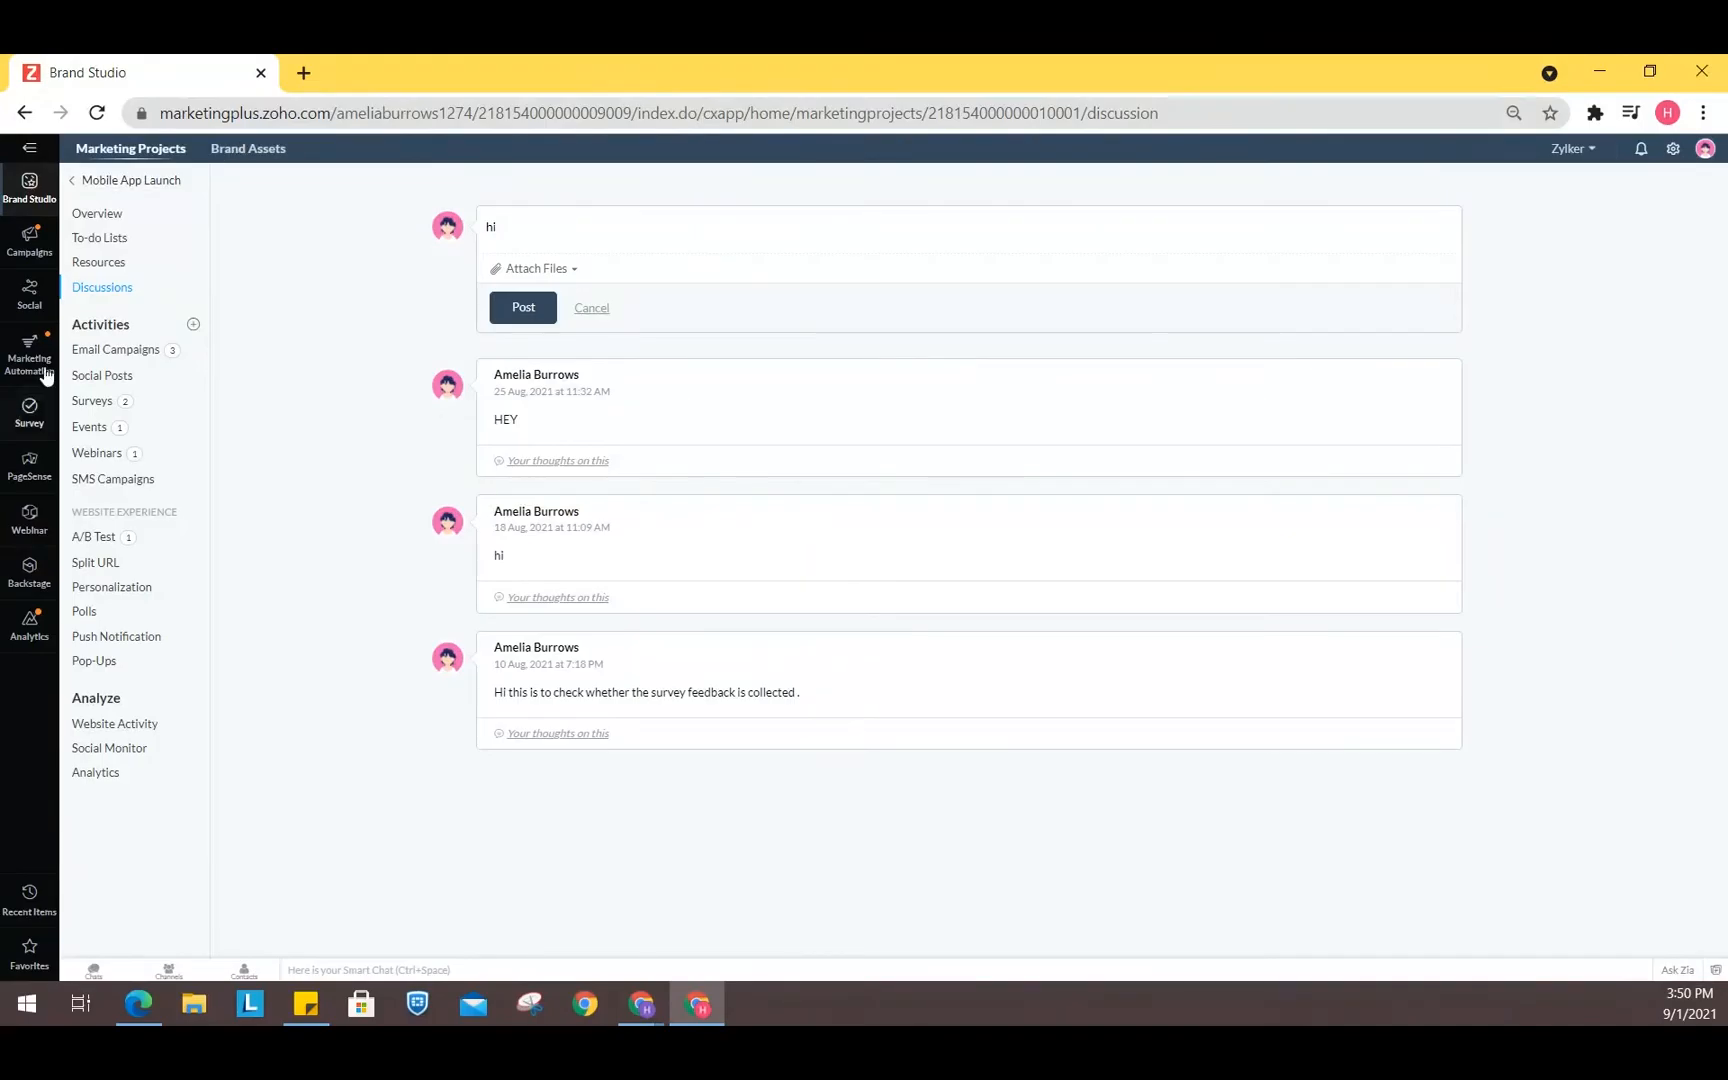
- View the project's email campaigns and social posts, and open a new social post composer
click(126, 350)
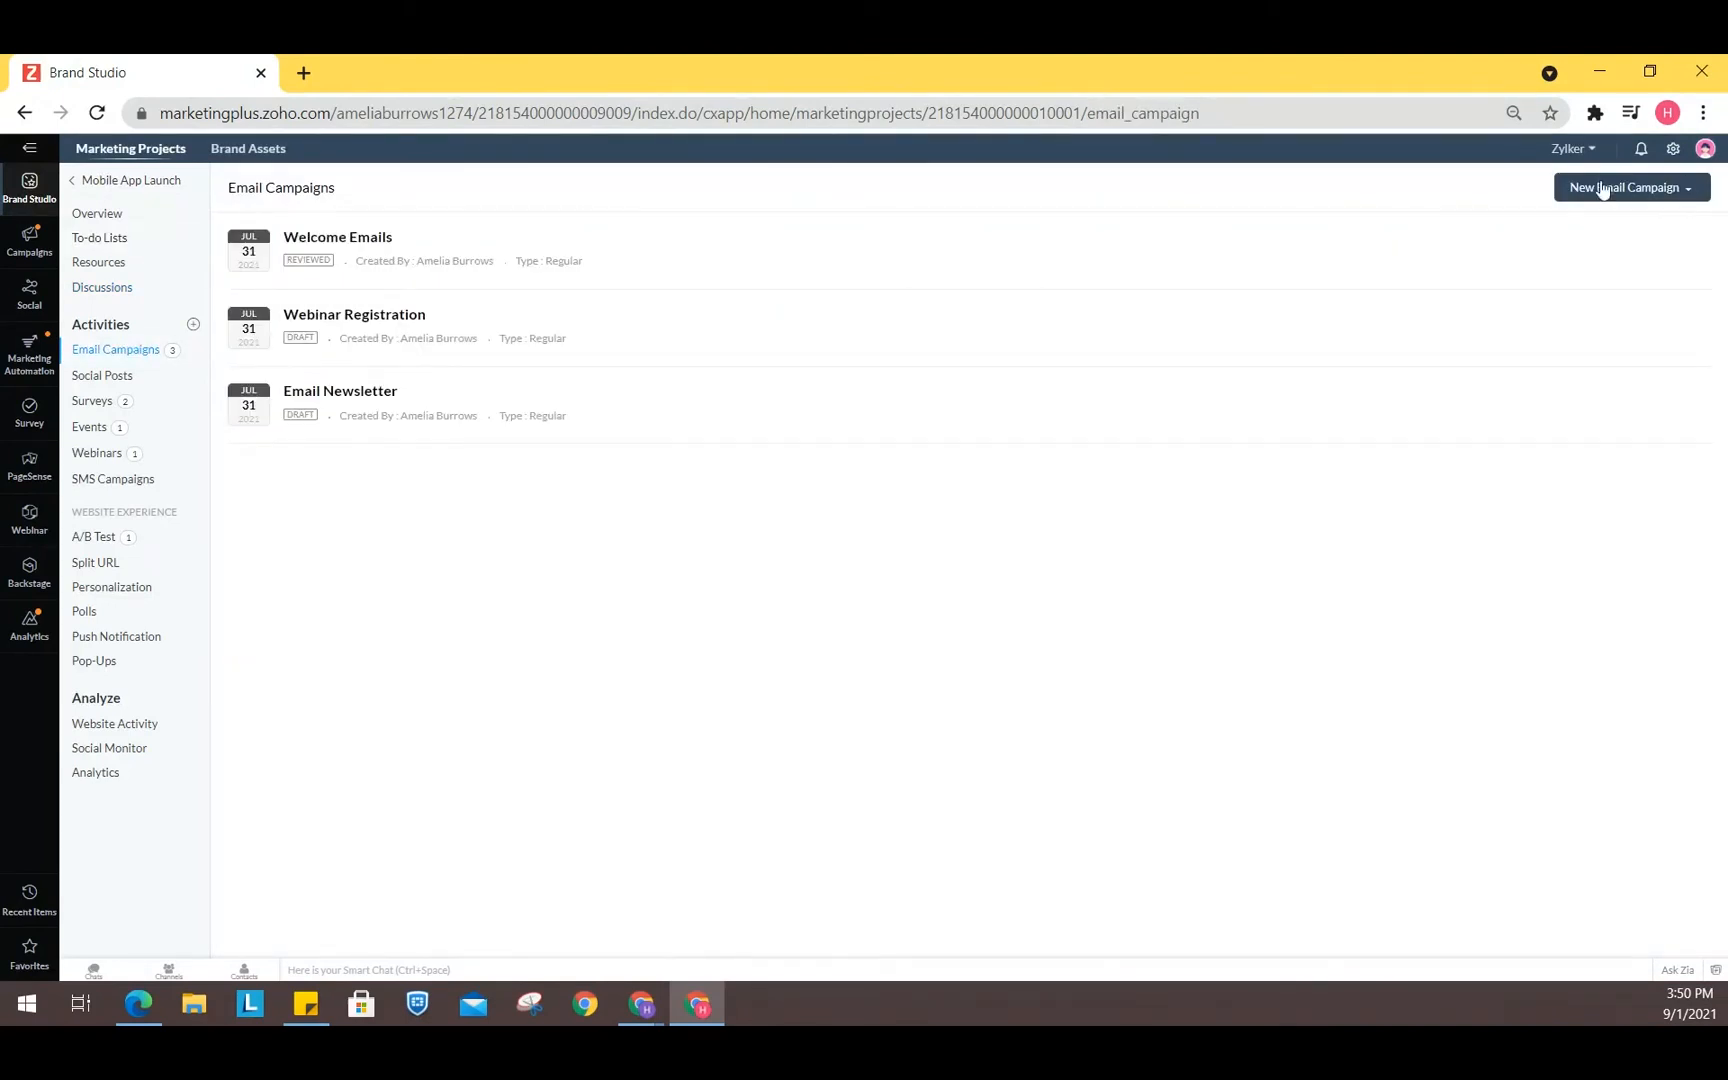
click(112, 377)
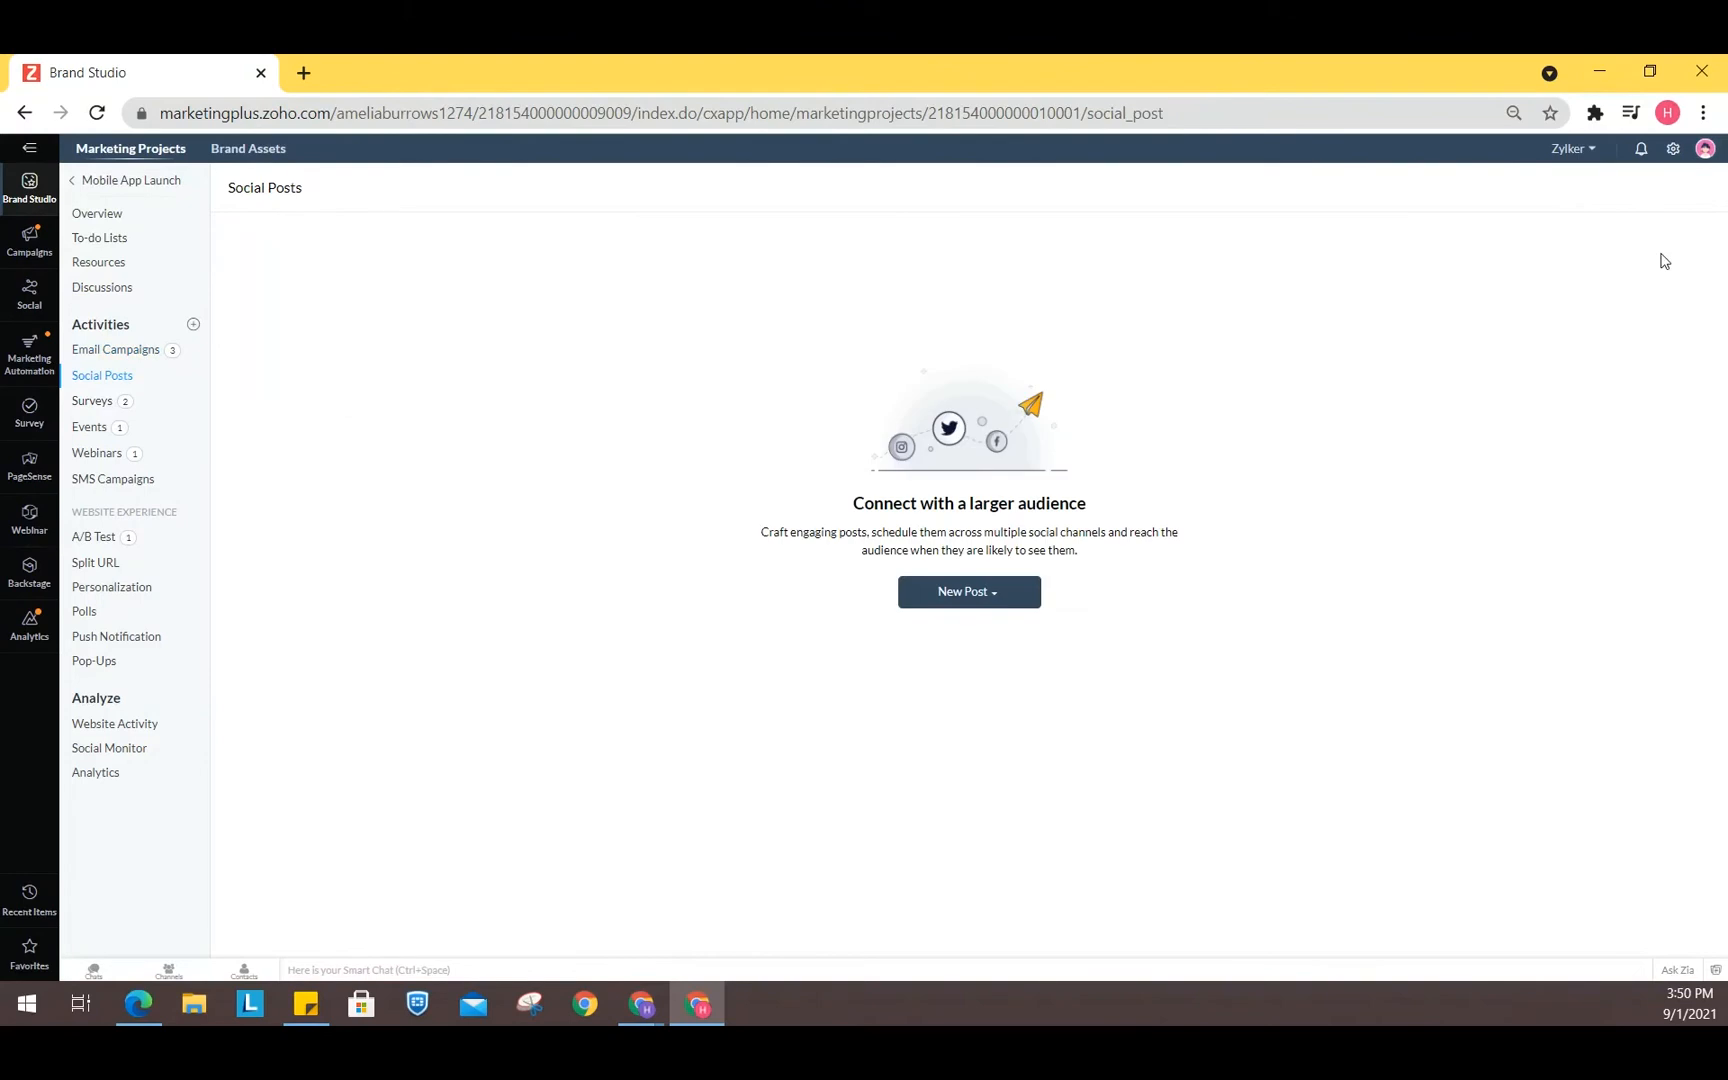
click(936, 603)
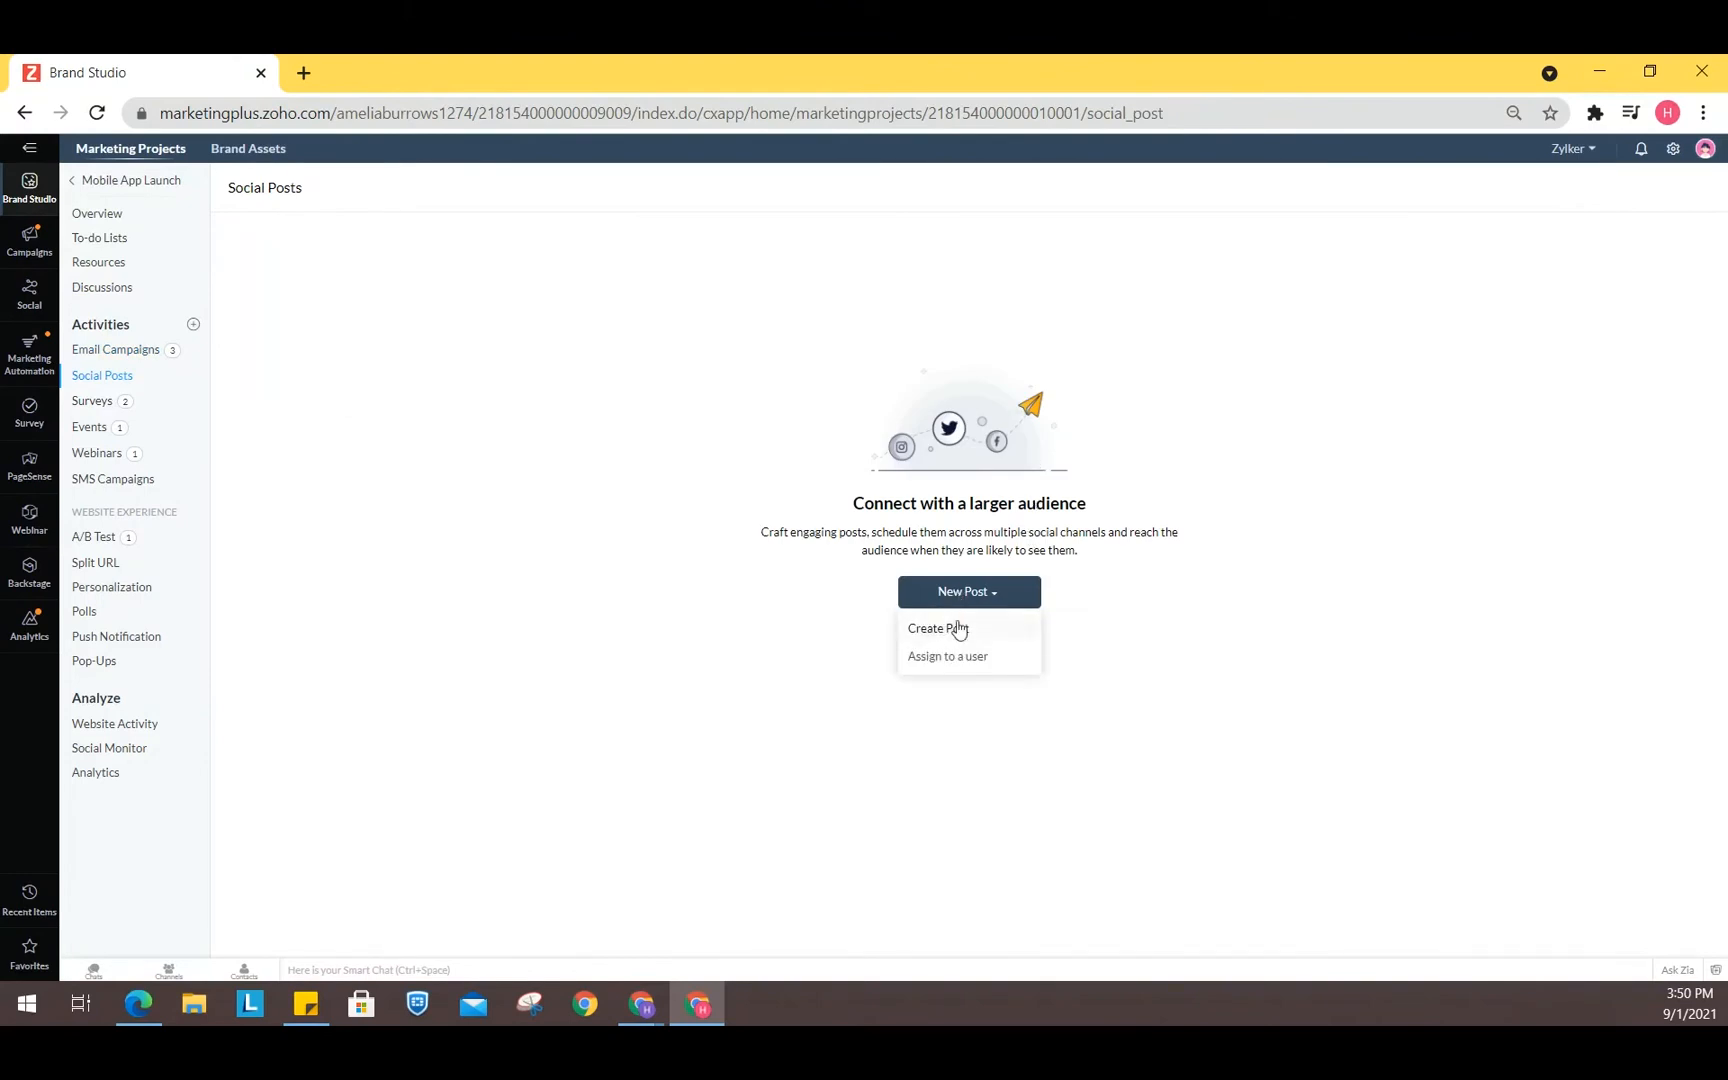
click(965, 632)
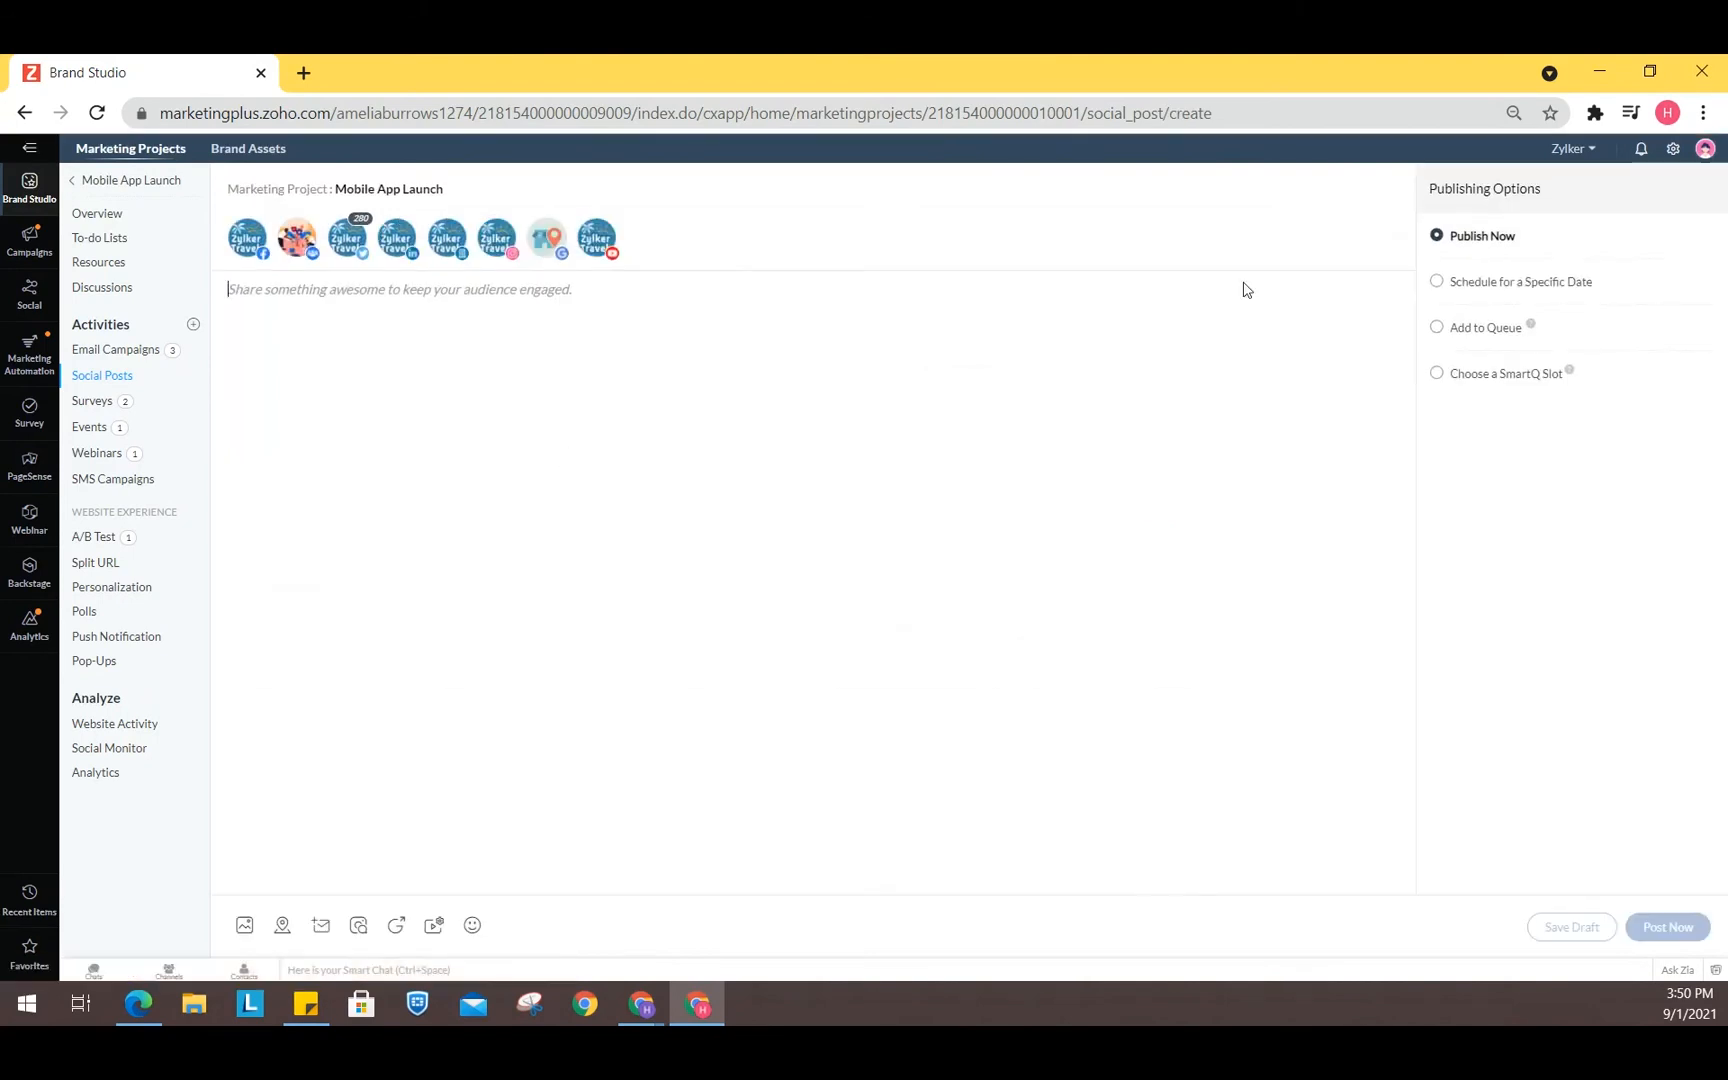
- Open the project's Surveys list
click(95, 401)
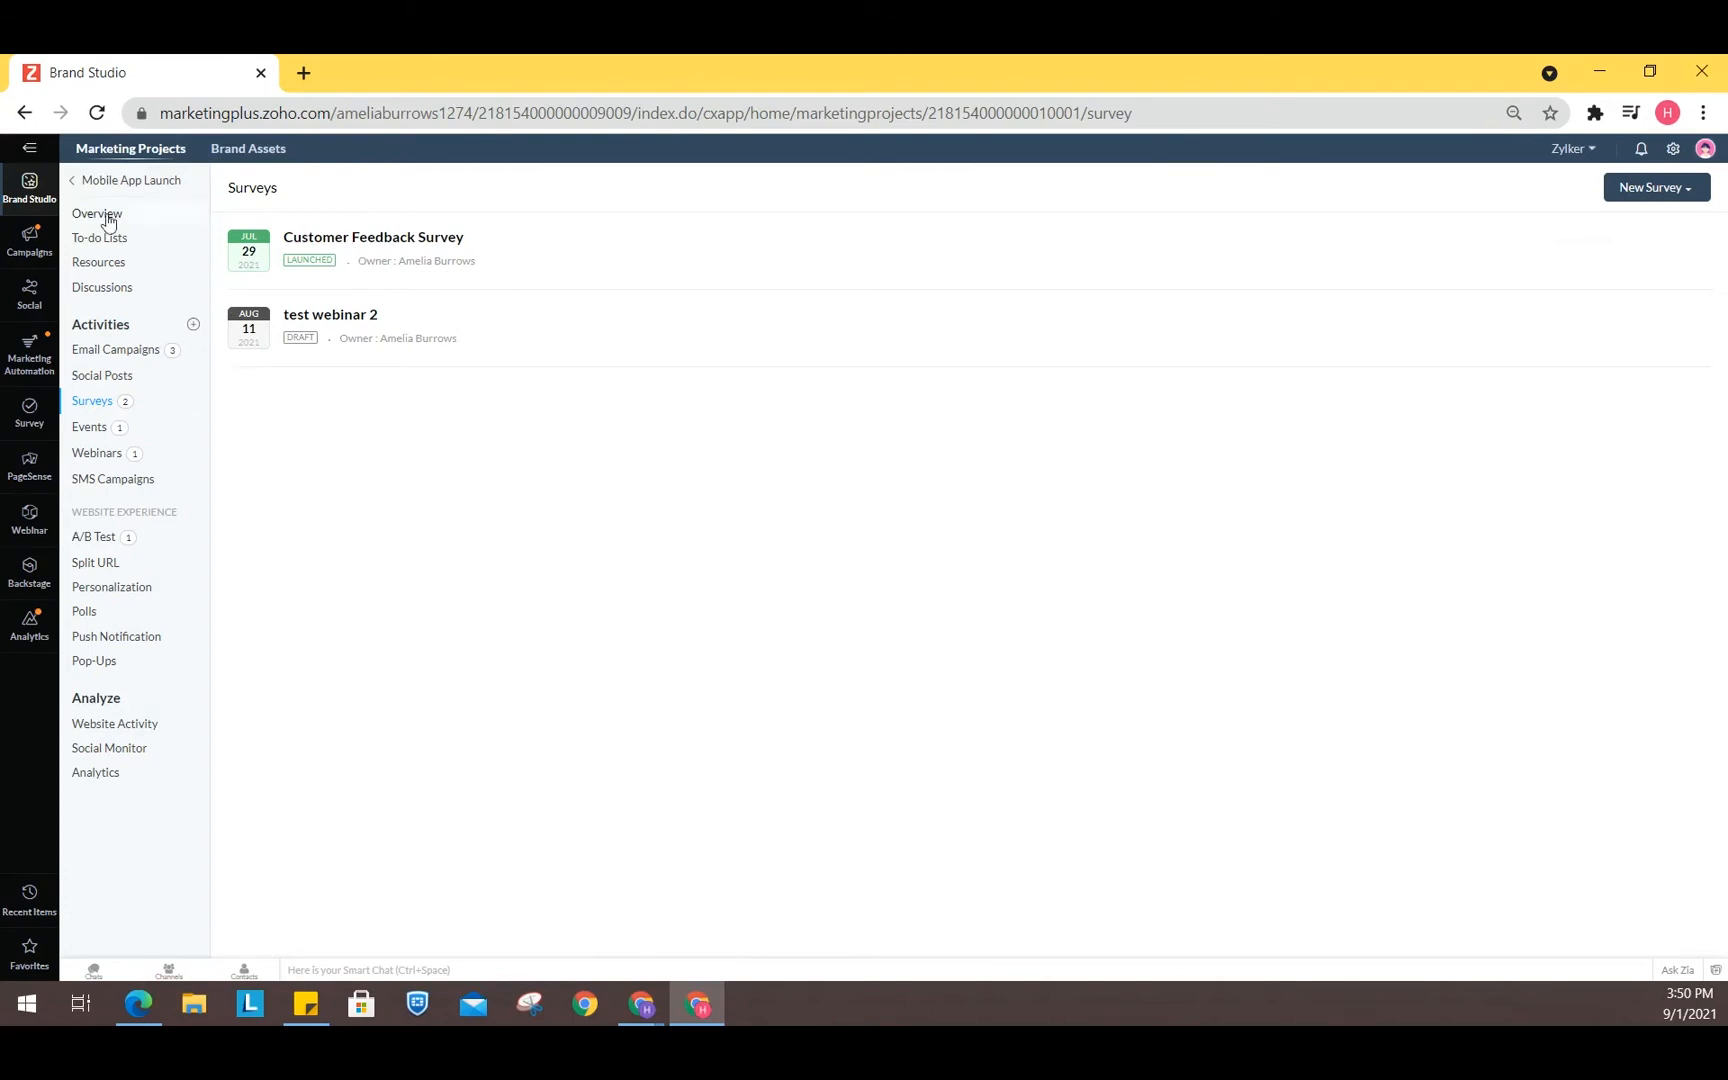
click(74, 181)
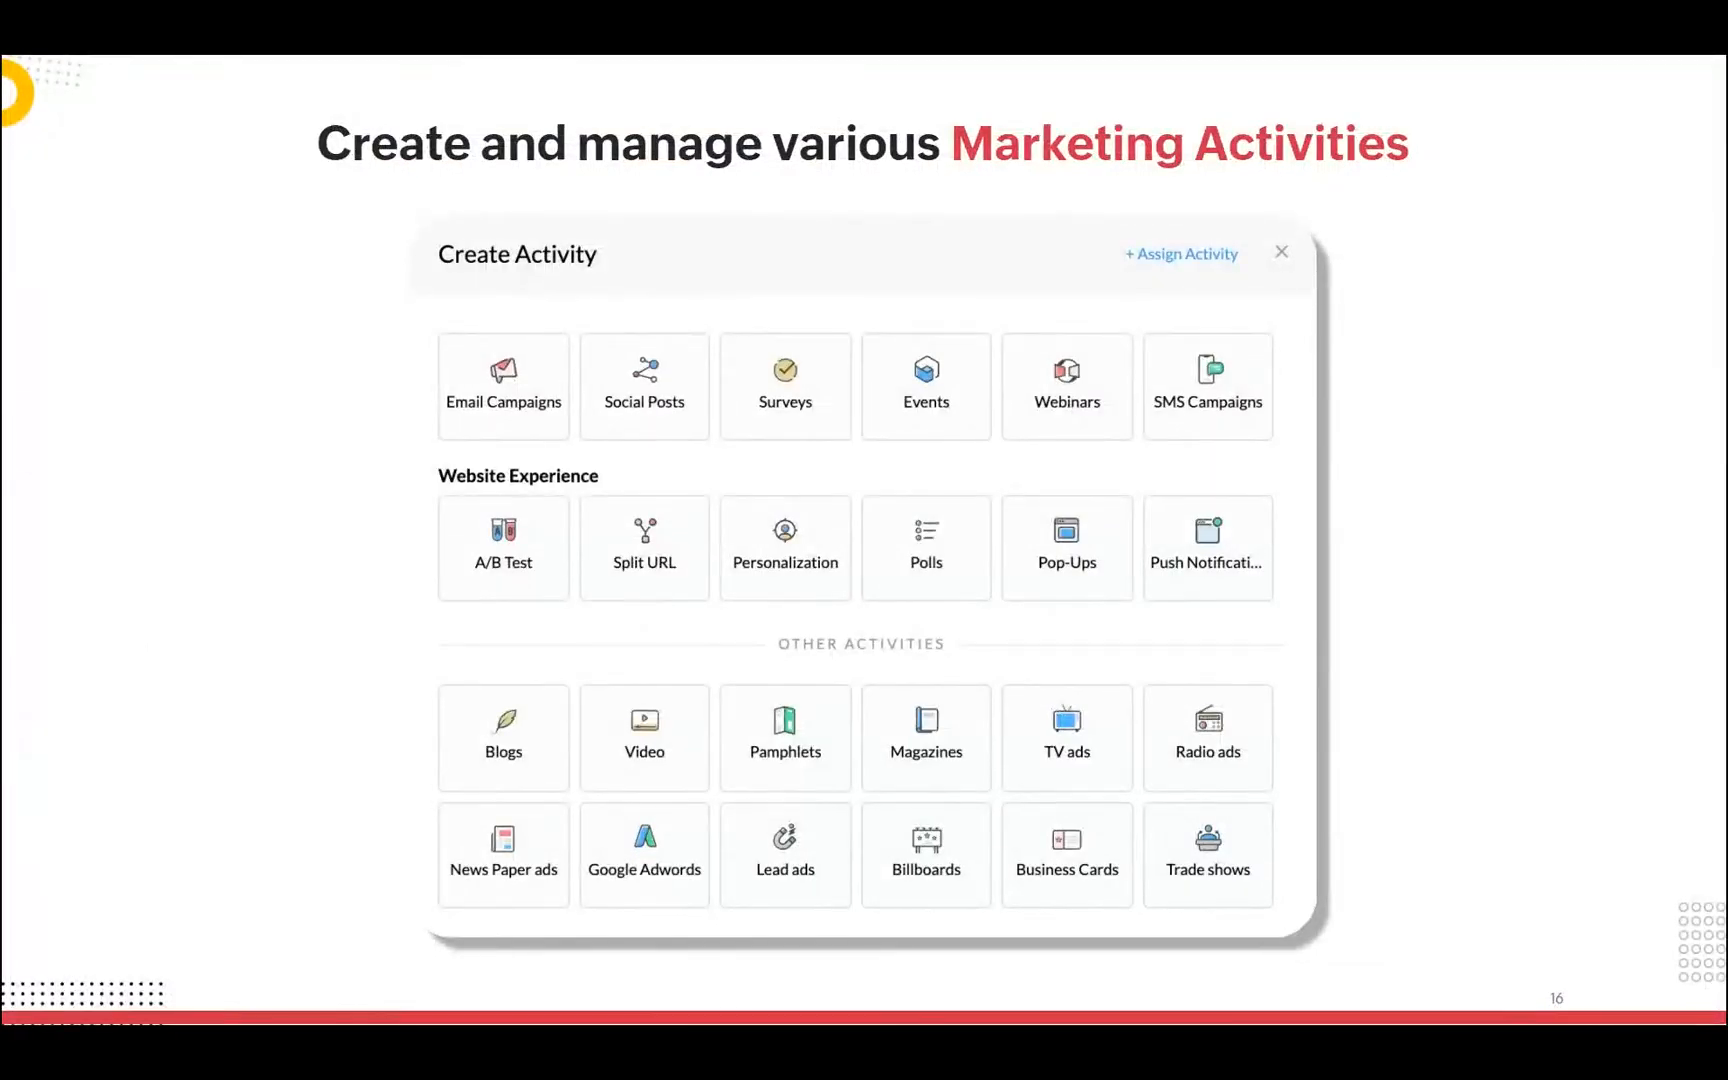
key(Right)
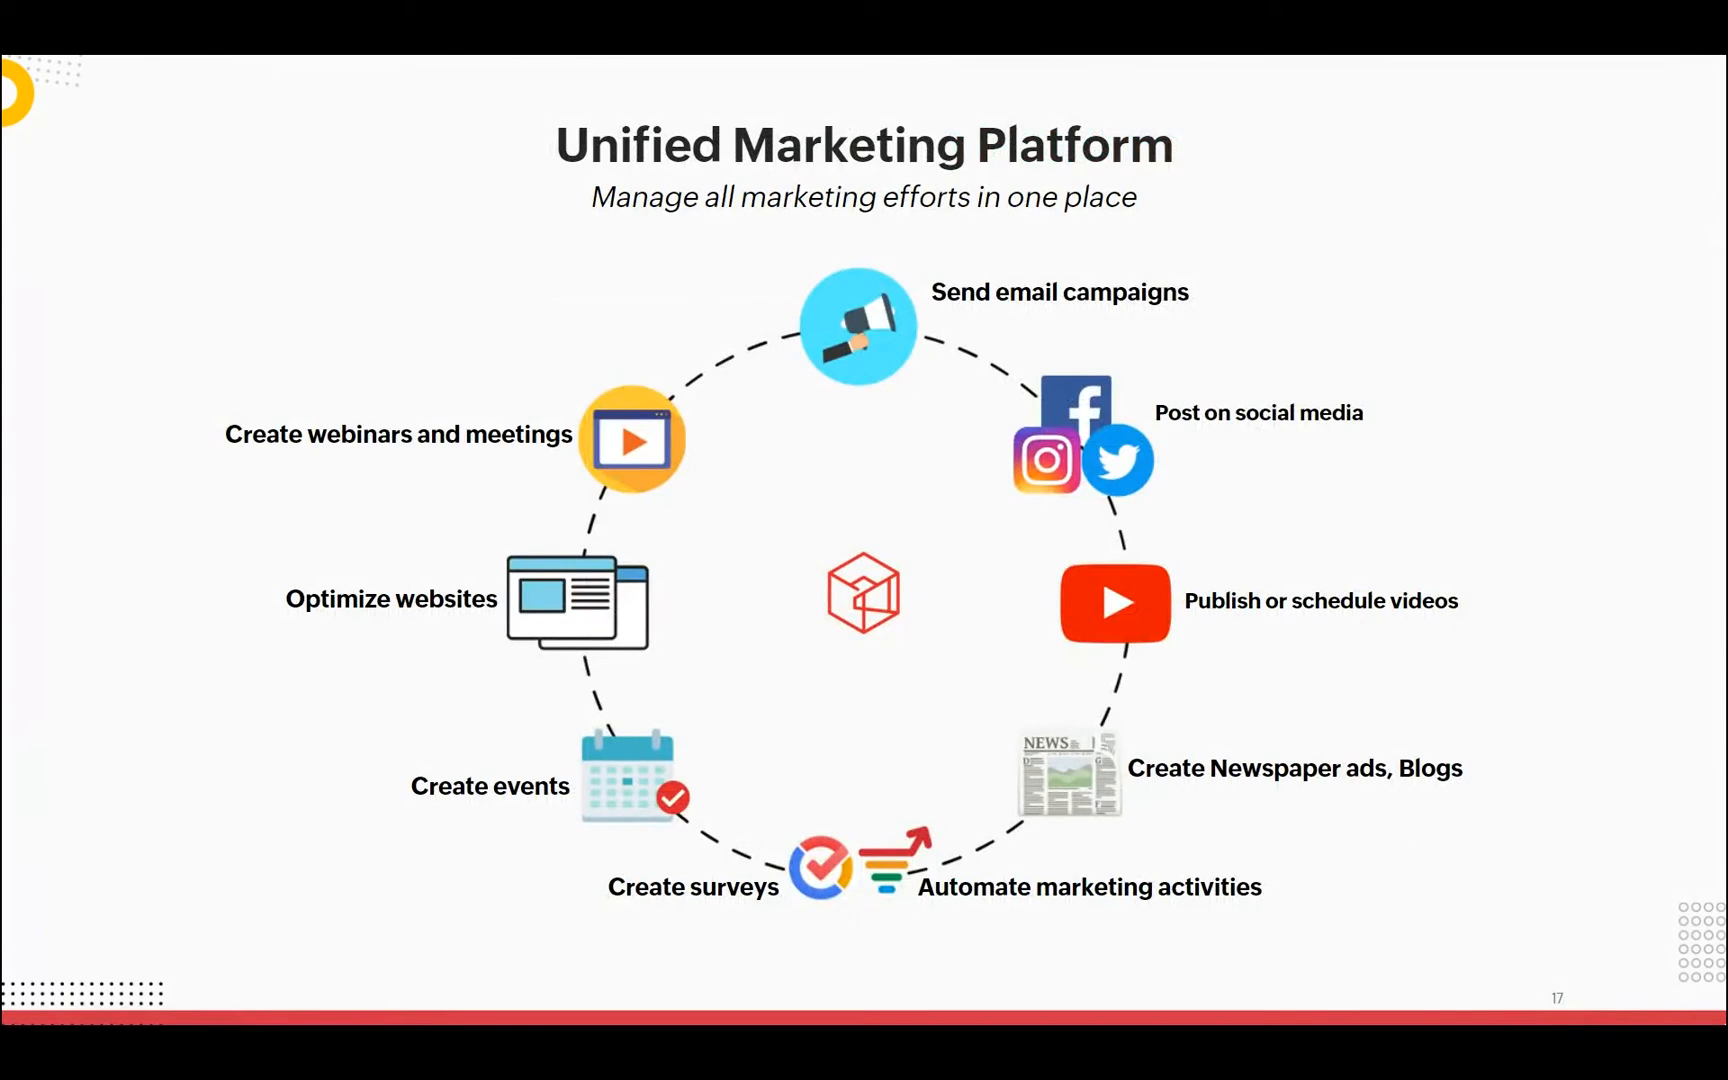
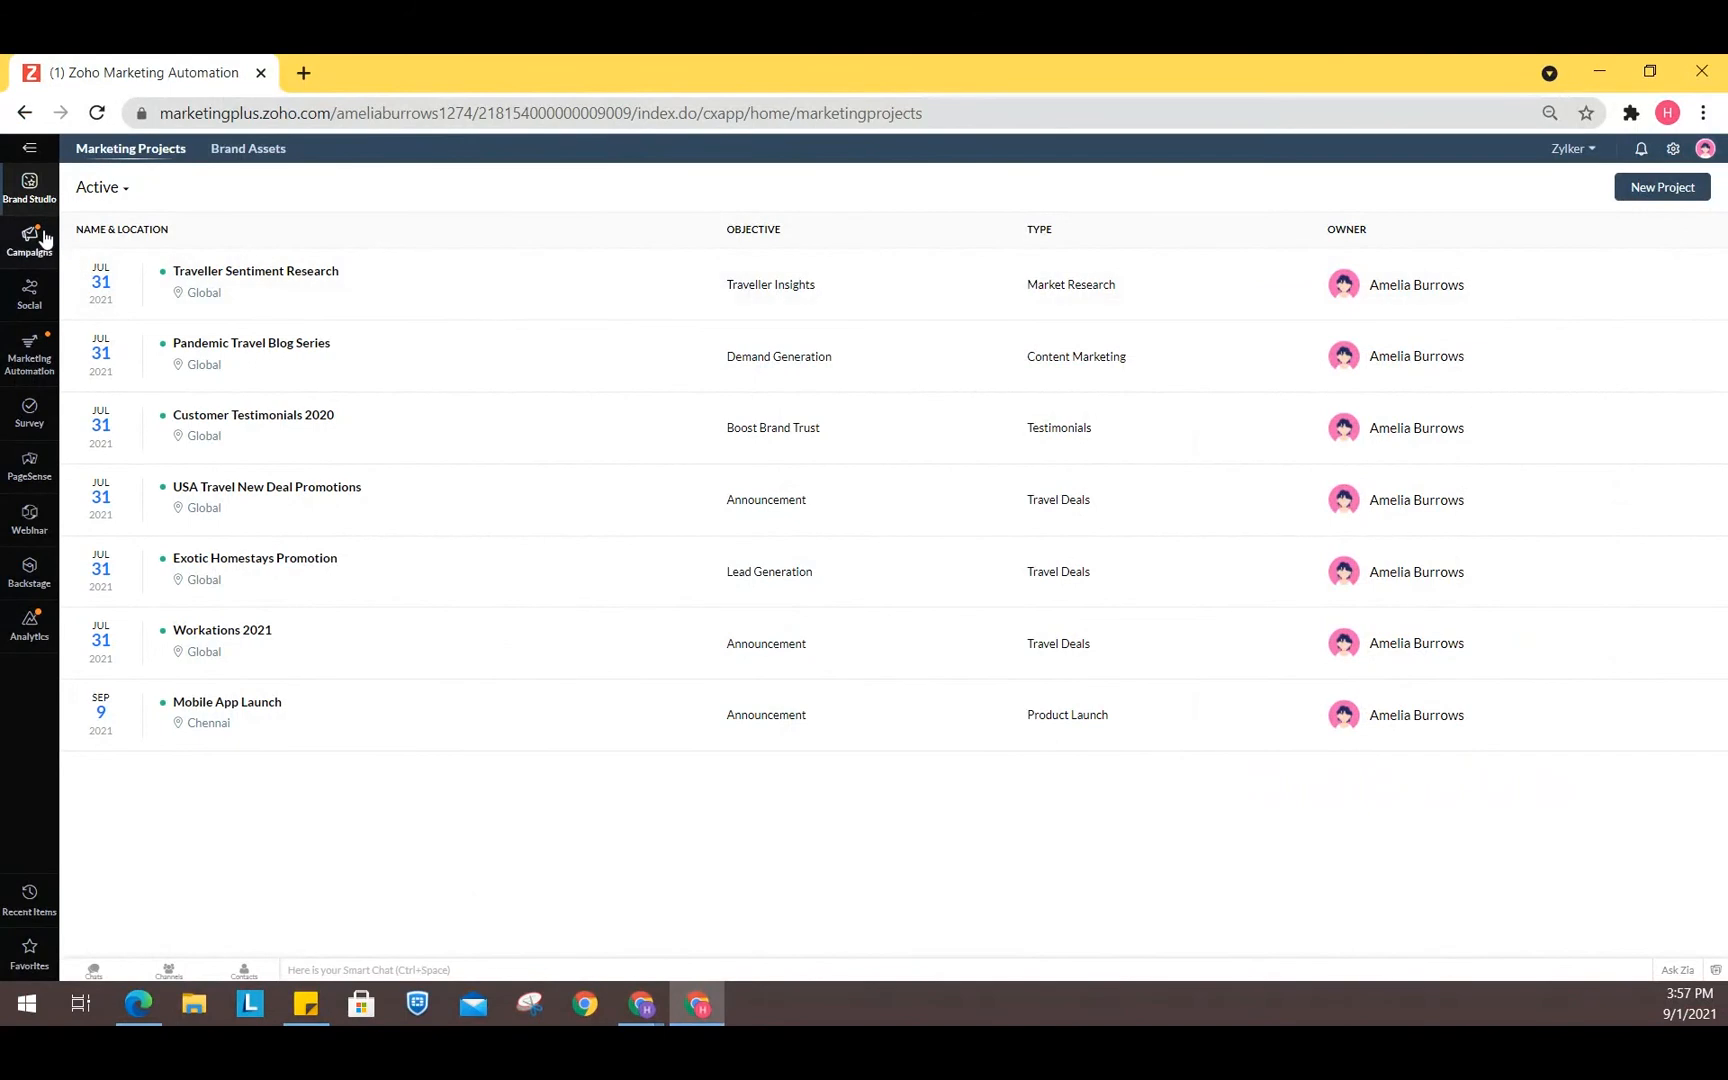
- Start a new email campaign and name it "test 1234"
click(44, 238)
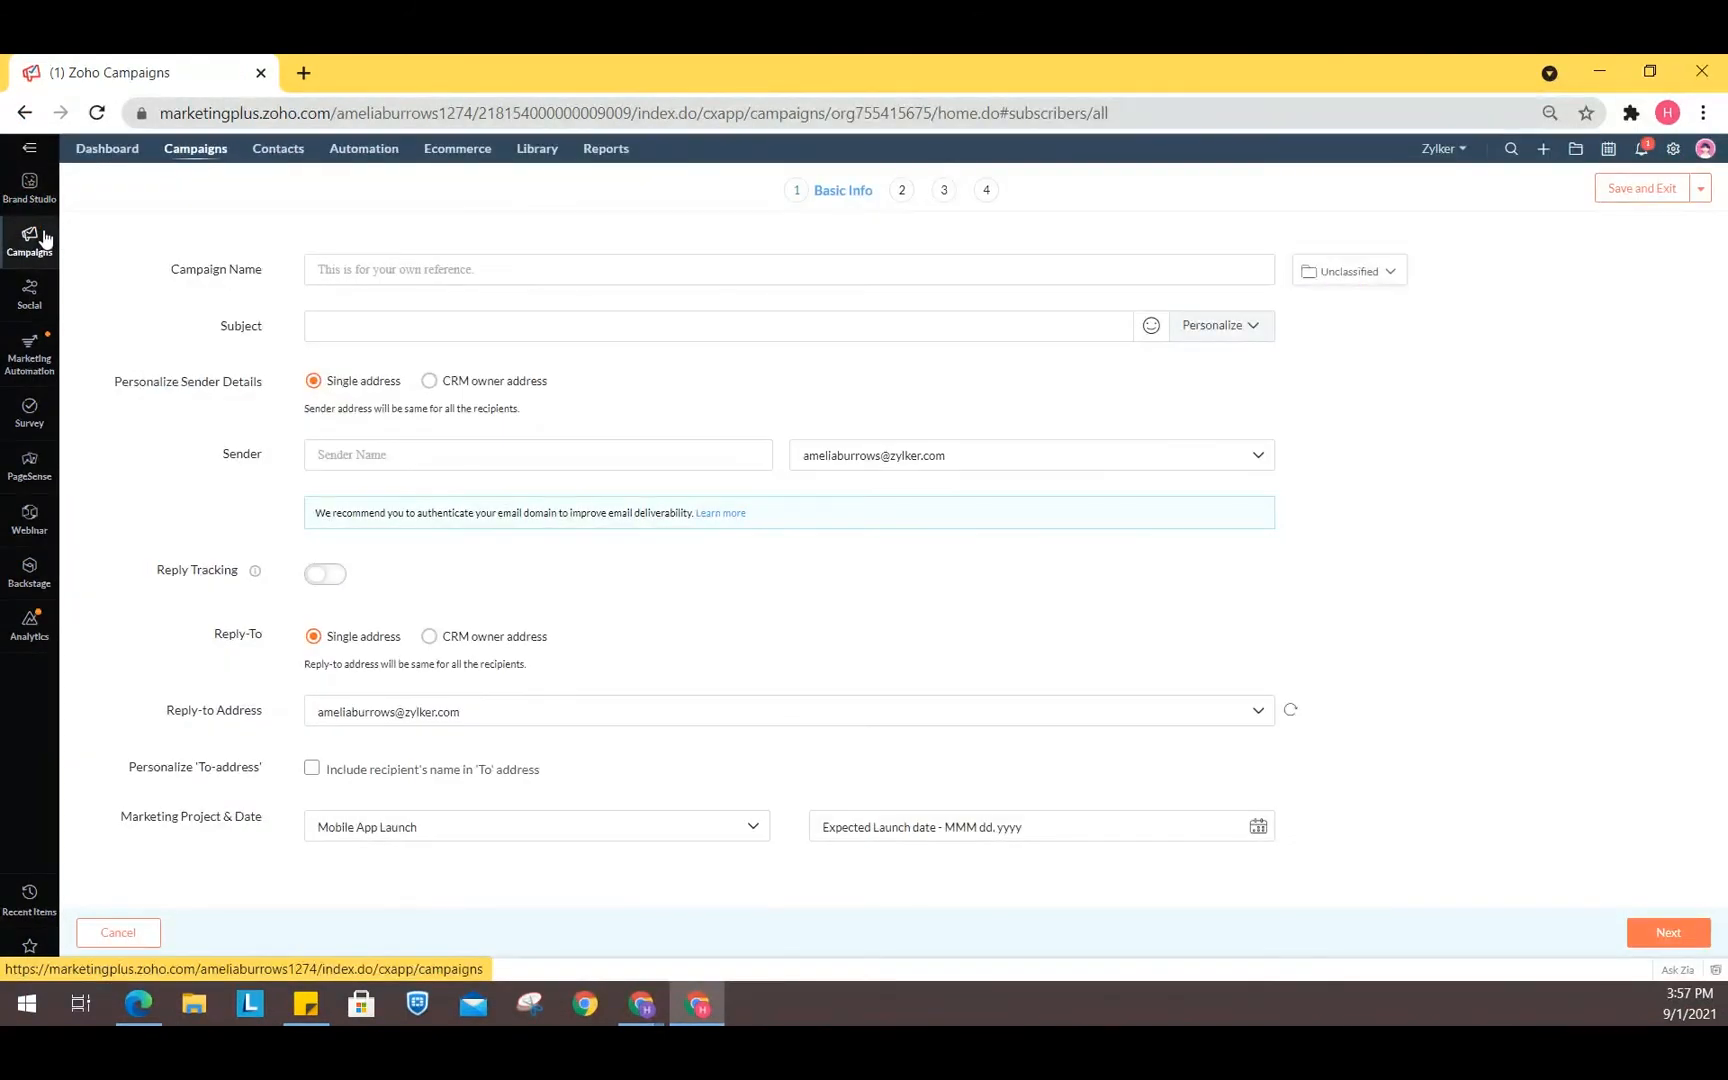
mouse_move(223, 160)
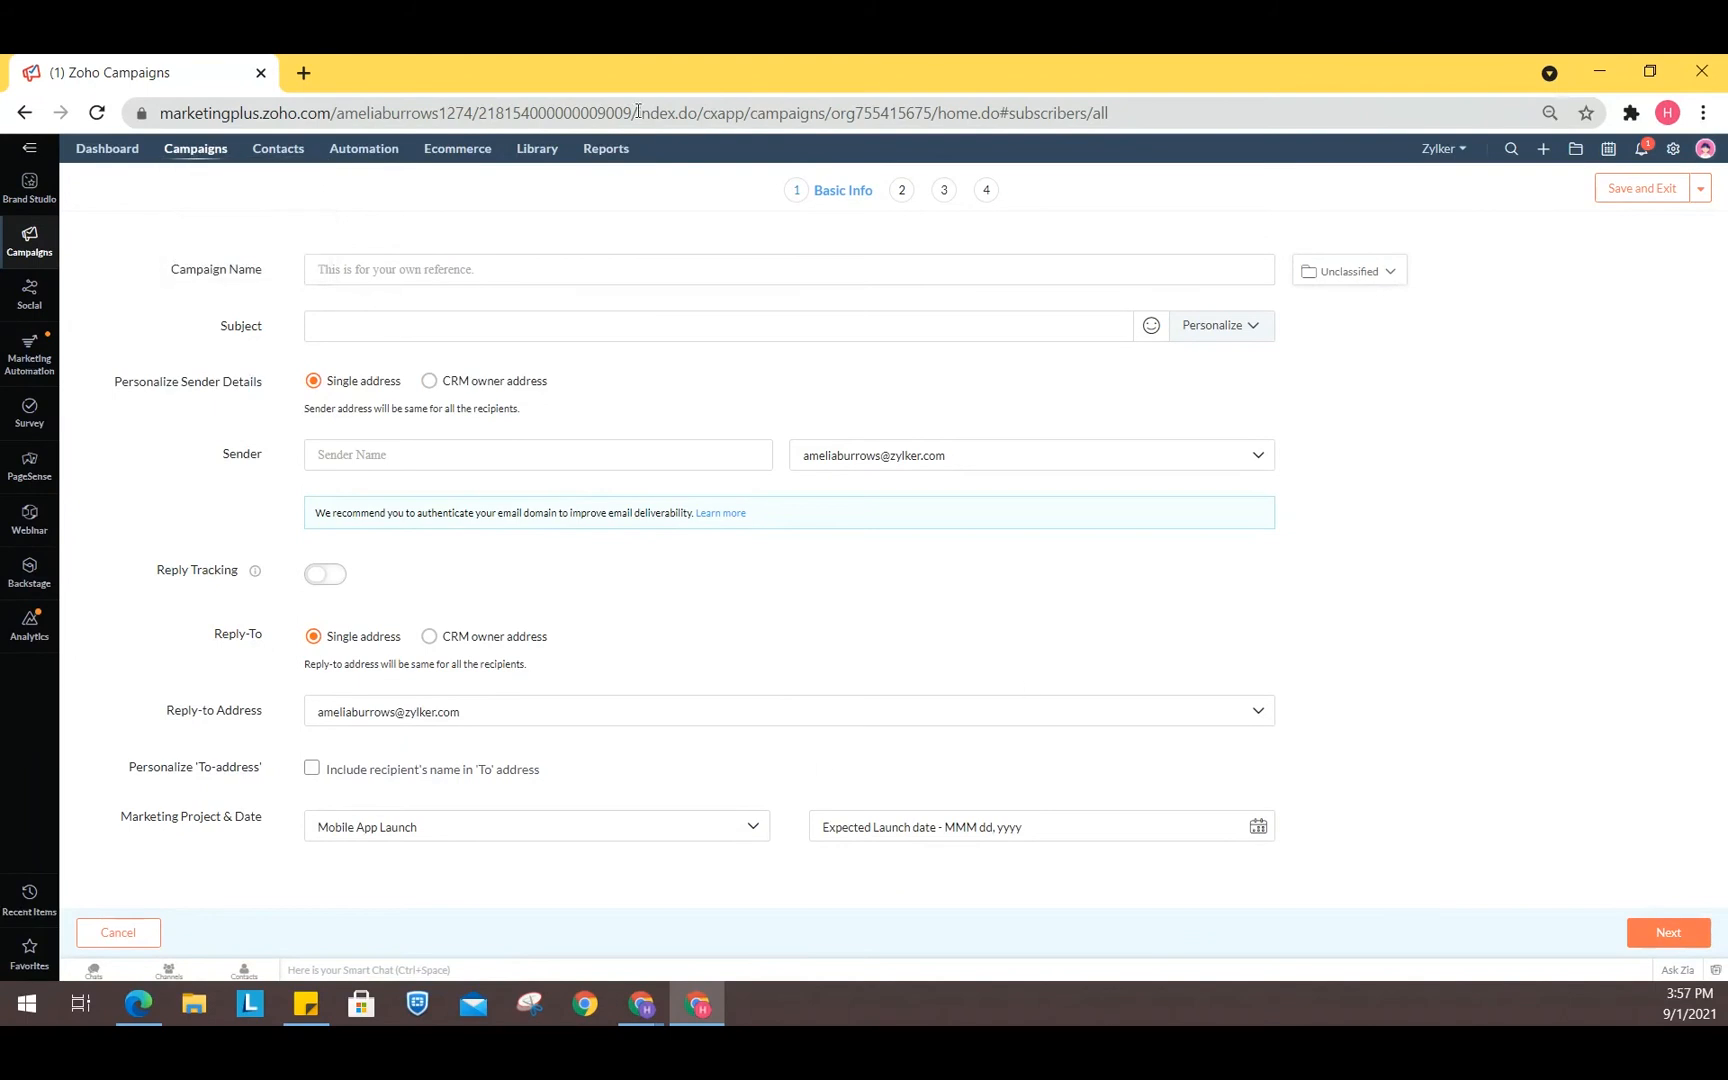
click(481, 273)
text(te)
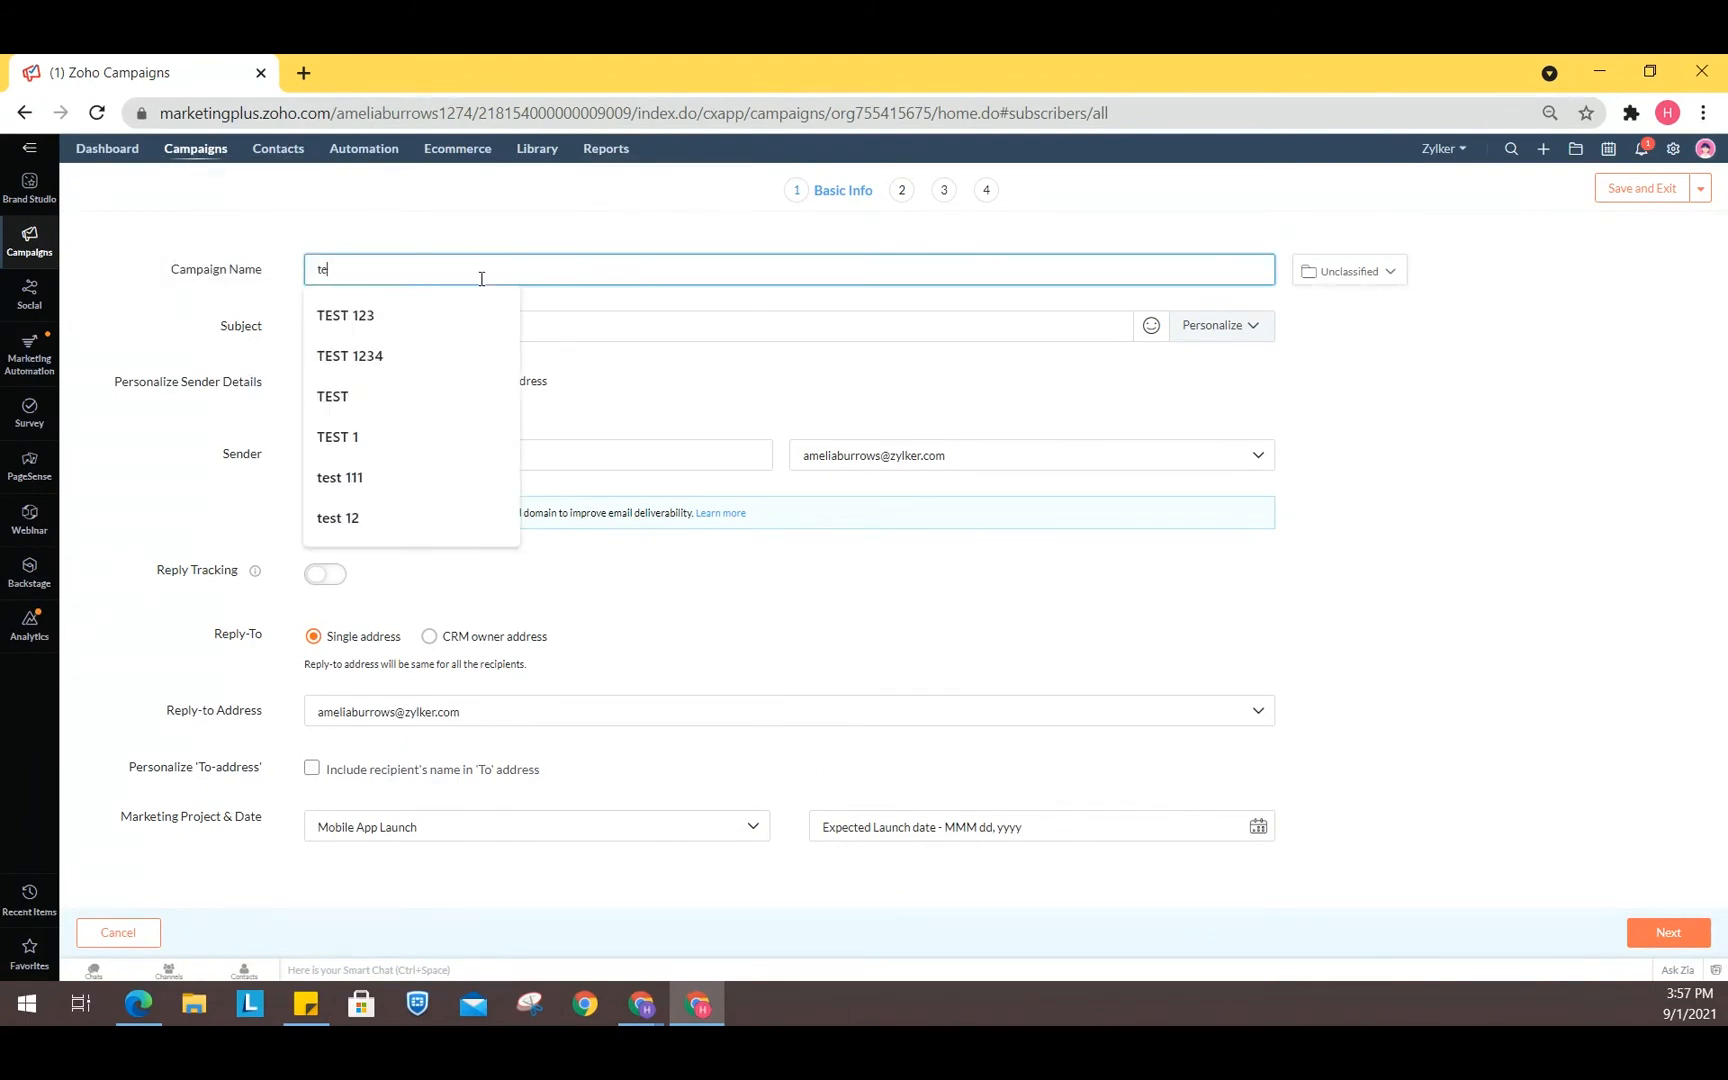
text(st 1234)
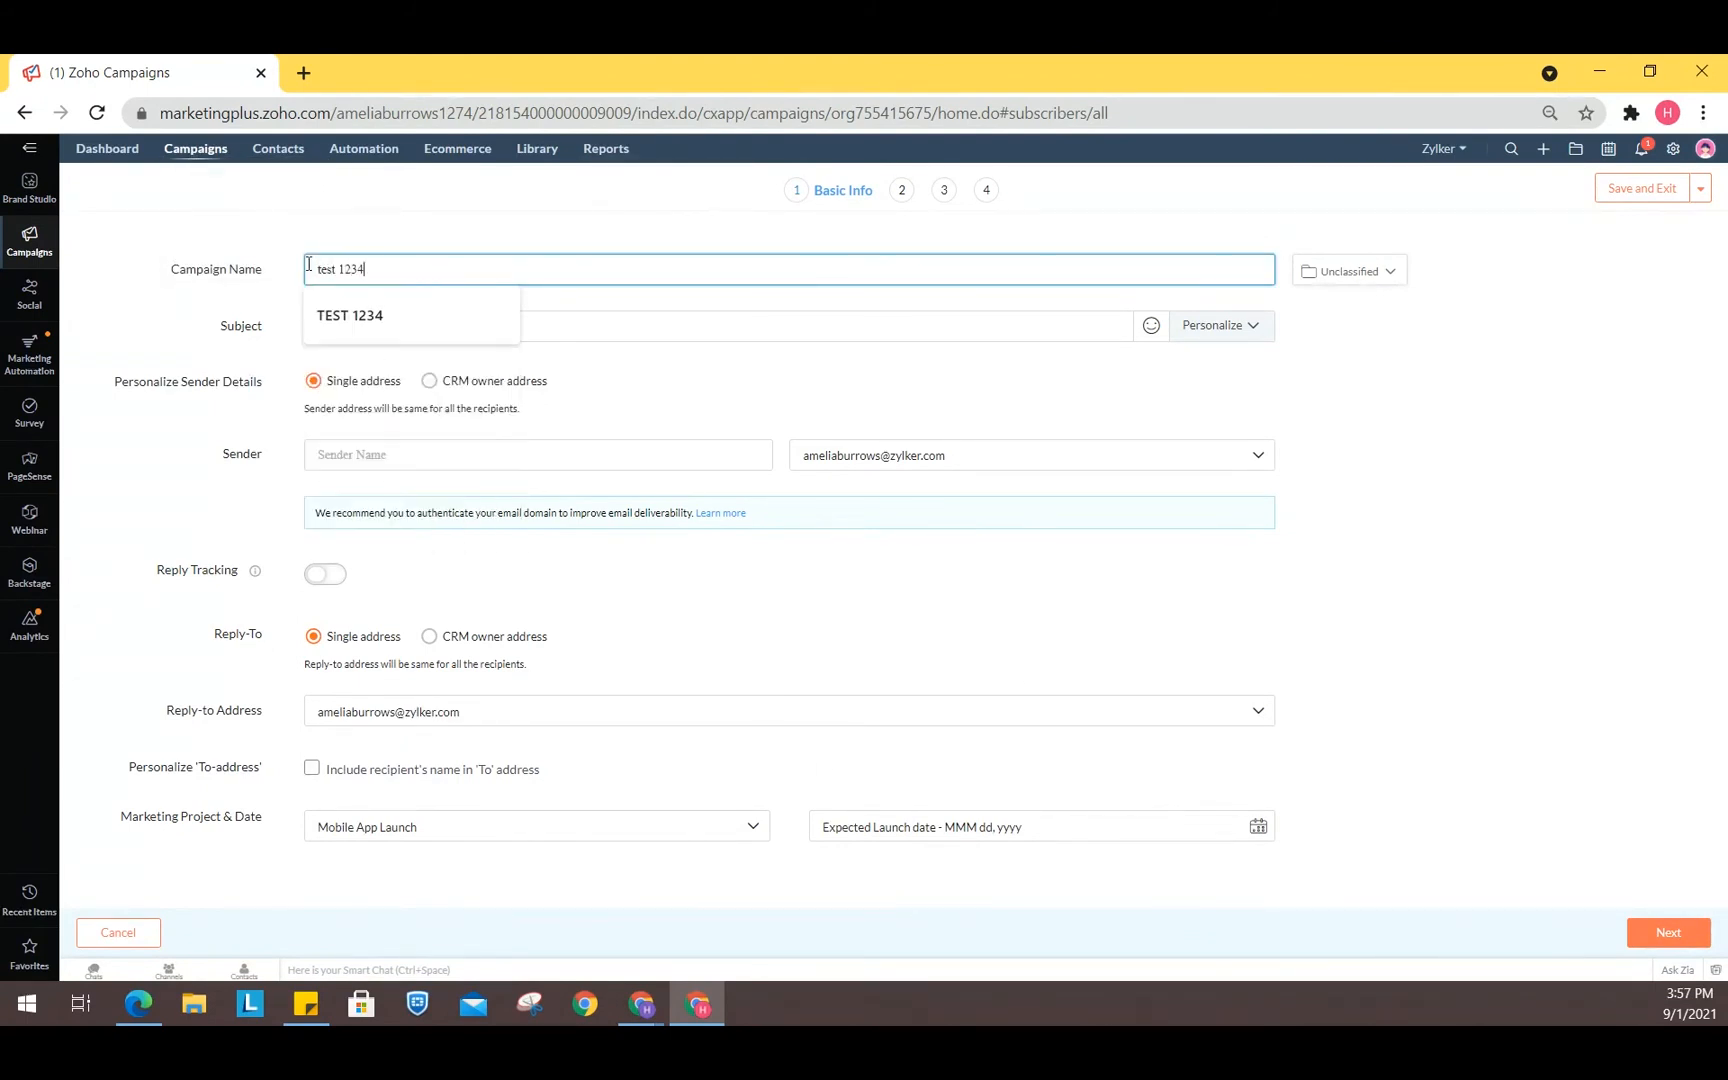
click(1631, 804)
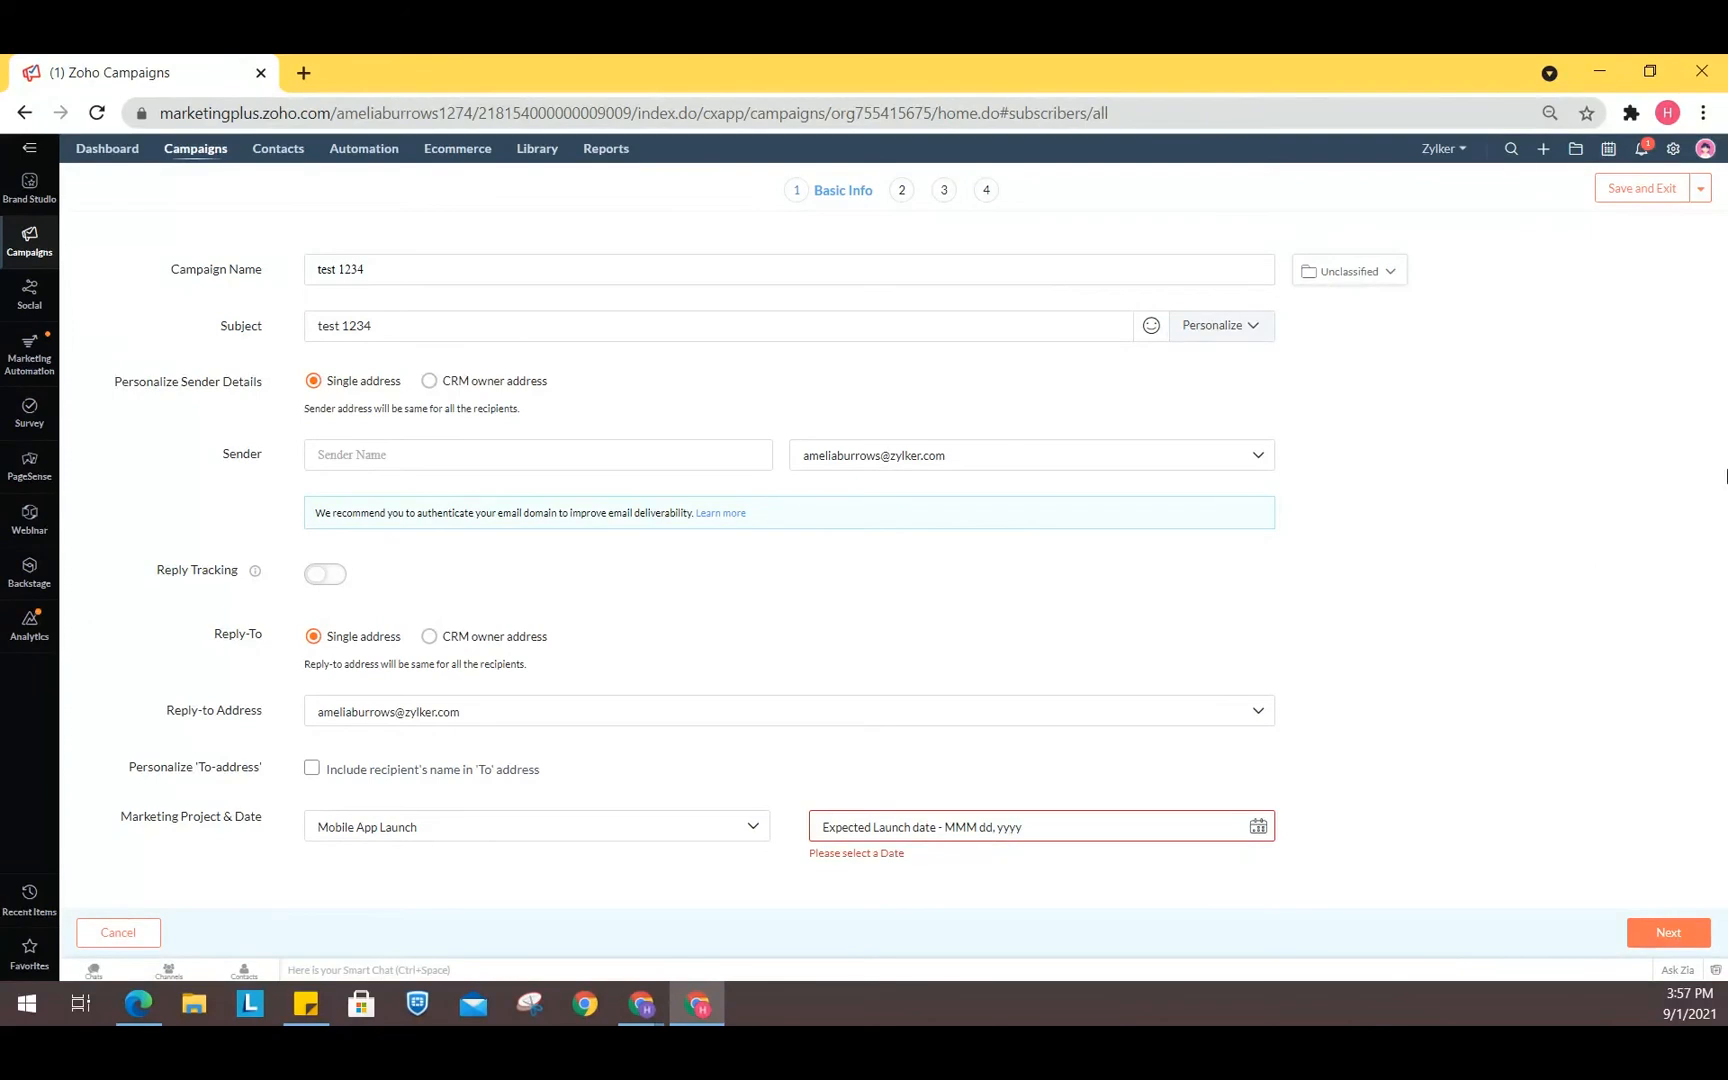
- Pick an expected launch date for the campaign and continue to the content step
click(1258, 830)
click(927, 711)
click(1662, 930)
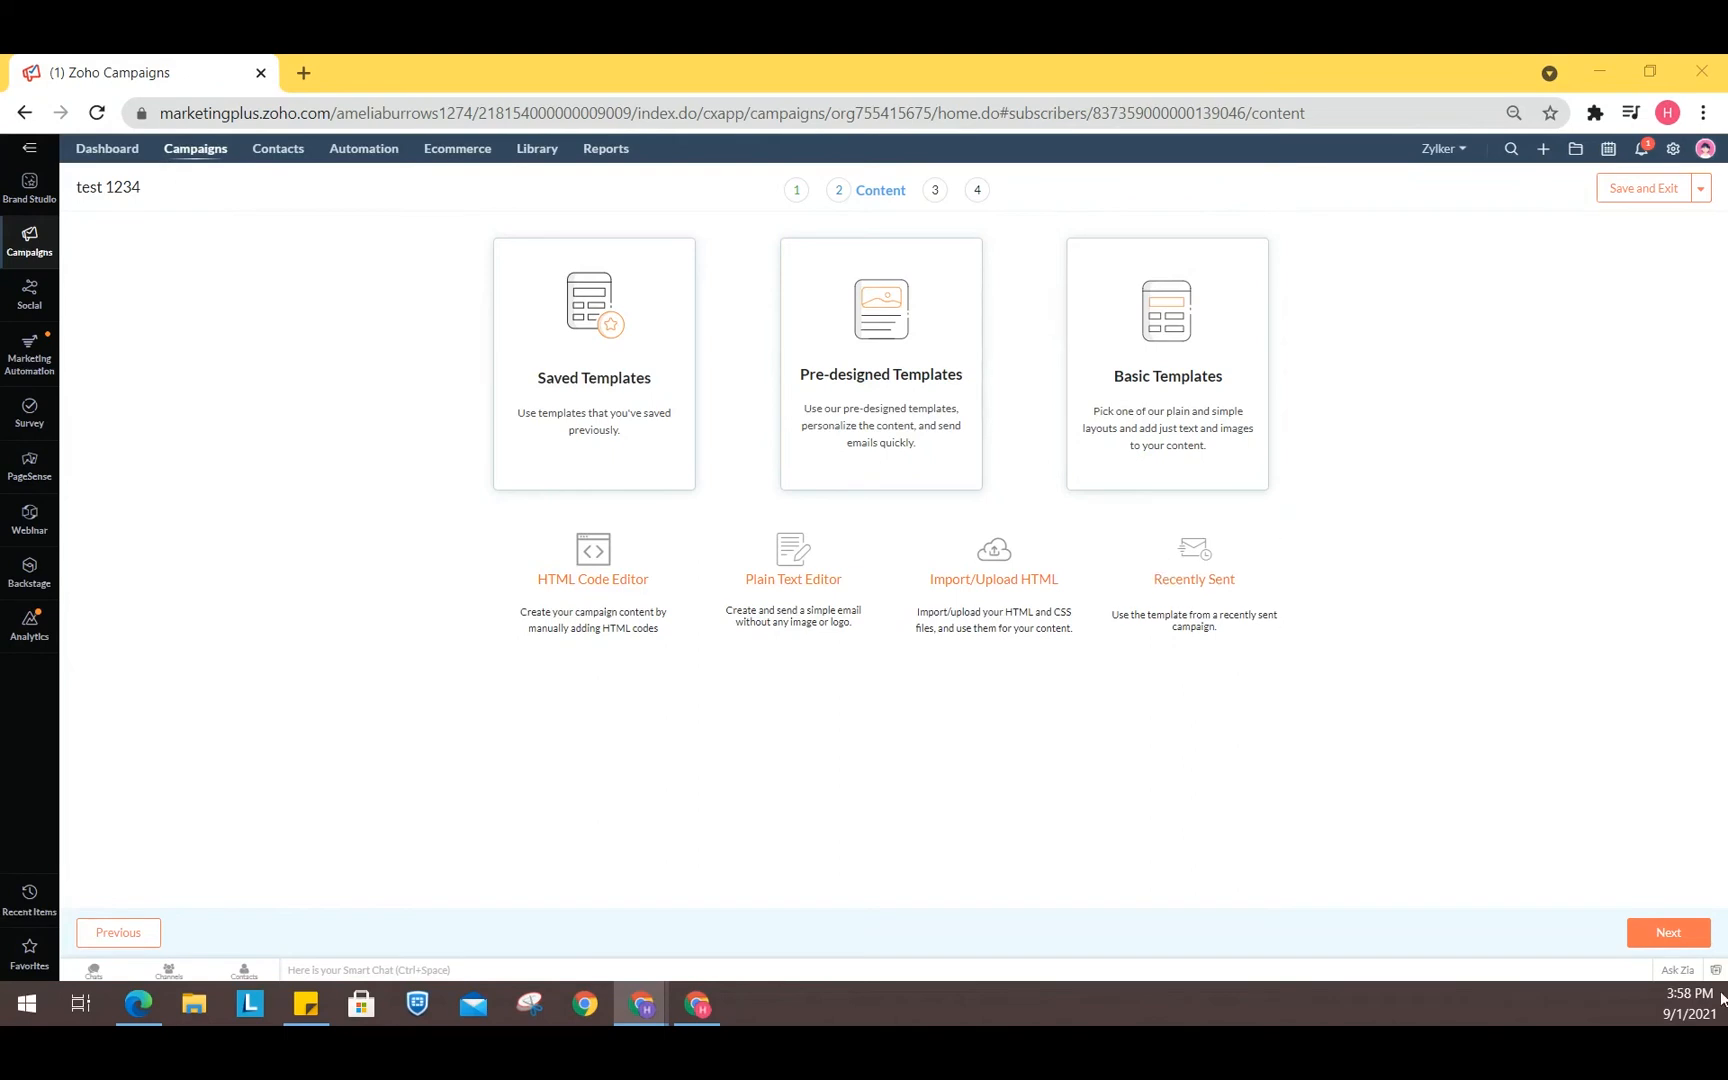
- Open the pre-designed templates and select the Embrace welcome template
click(930, 402)
click(930, 402)
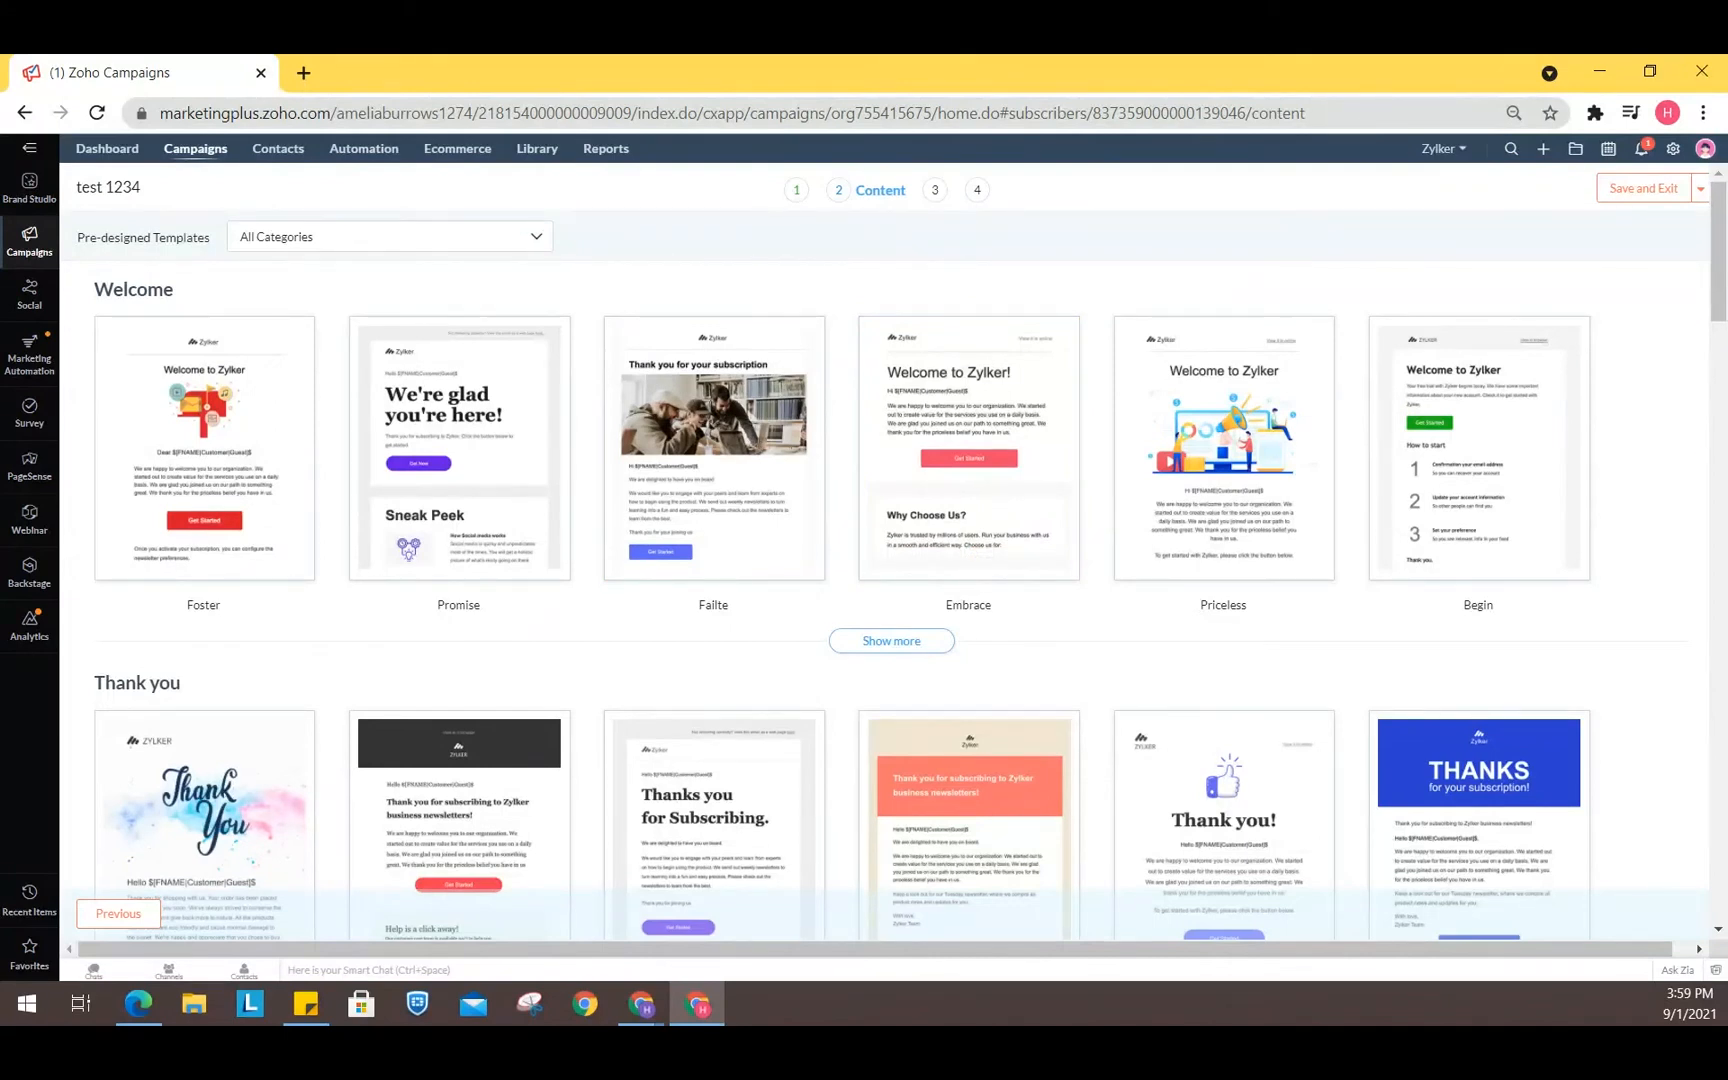
scroll(316, 490, down, 2)
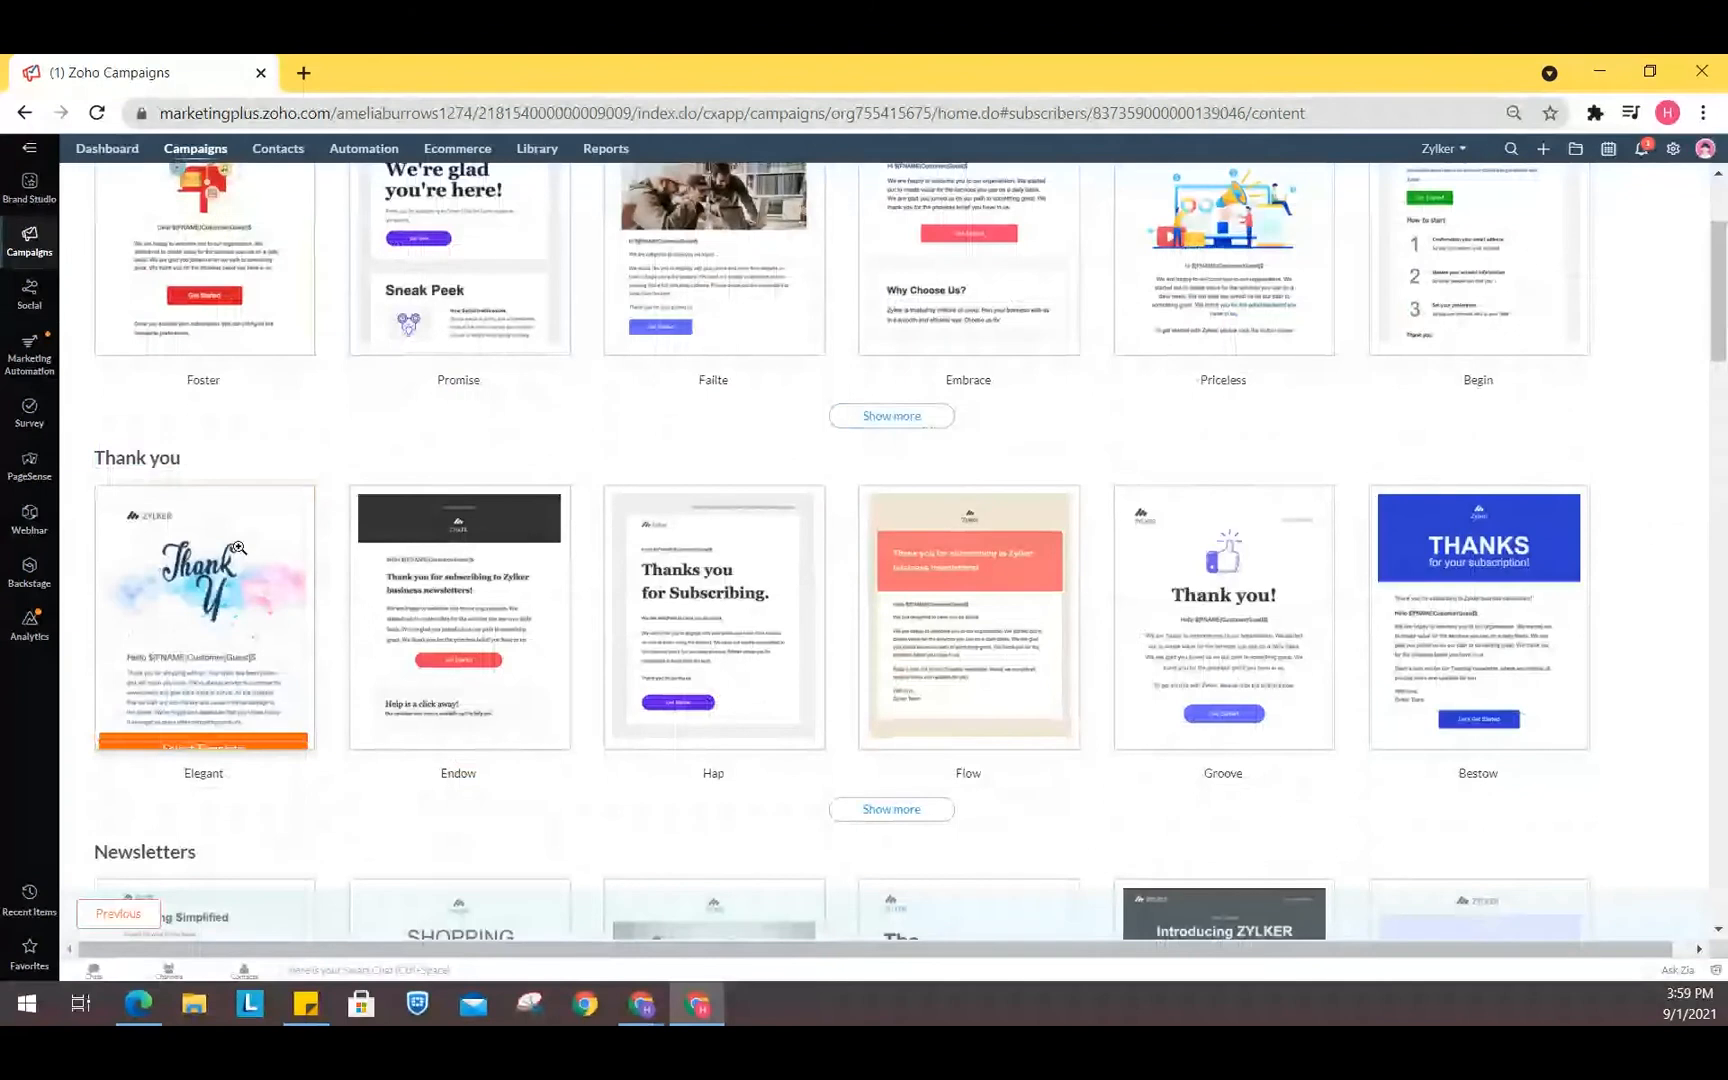
scroll(238, 548, up, 2)
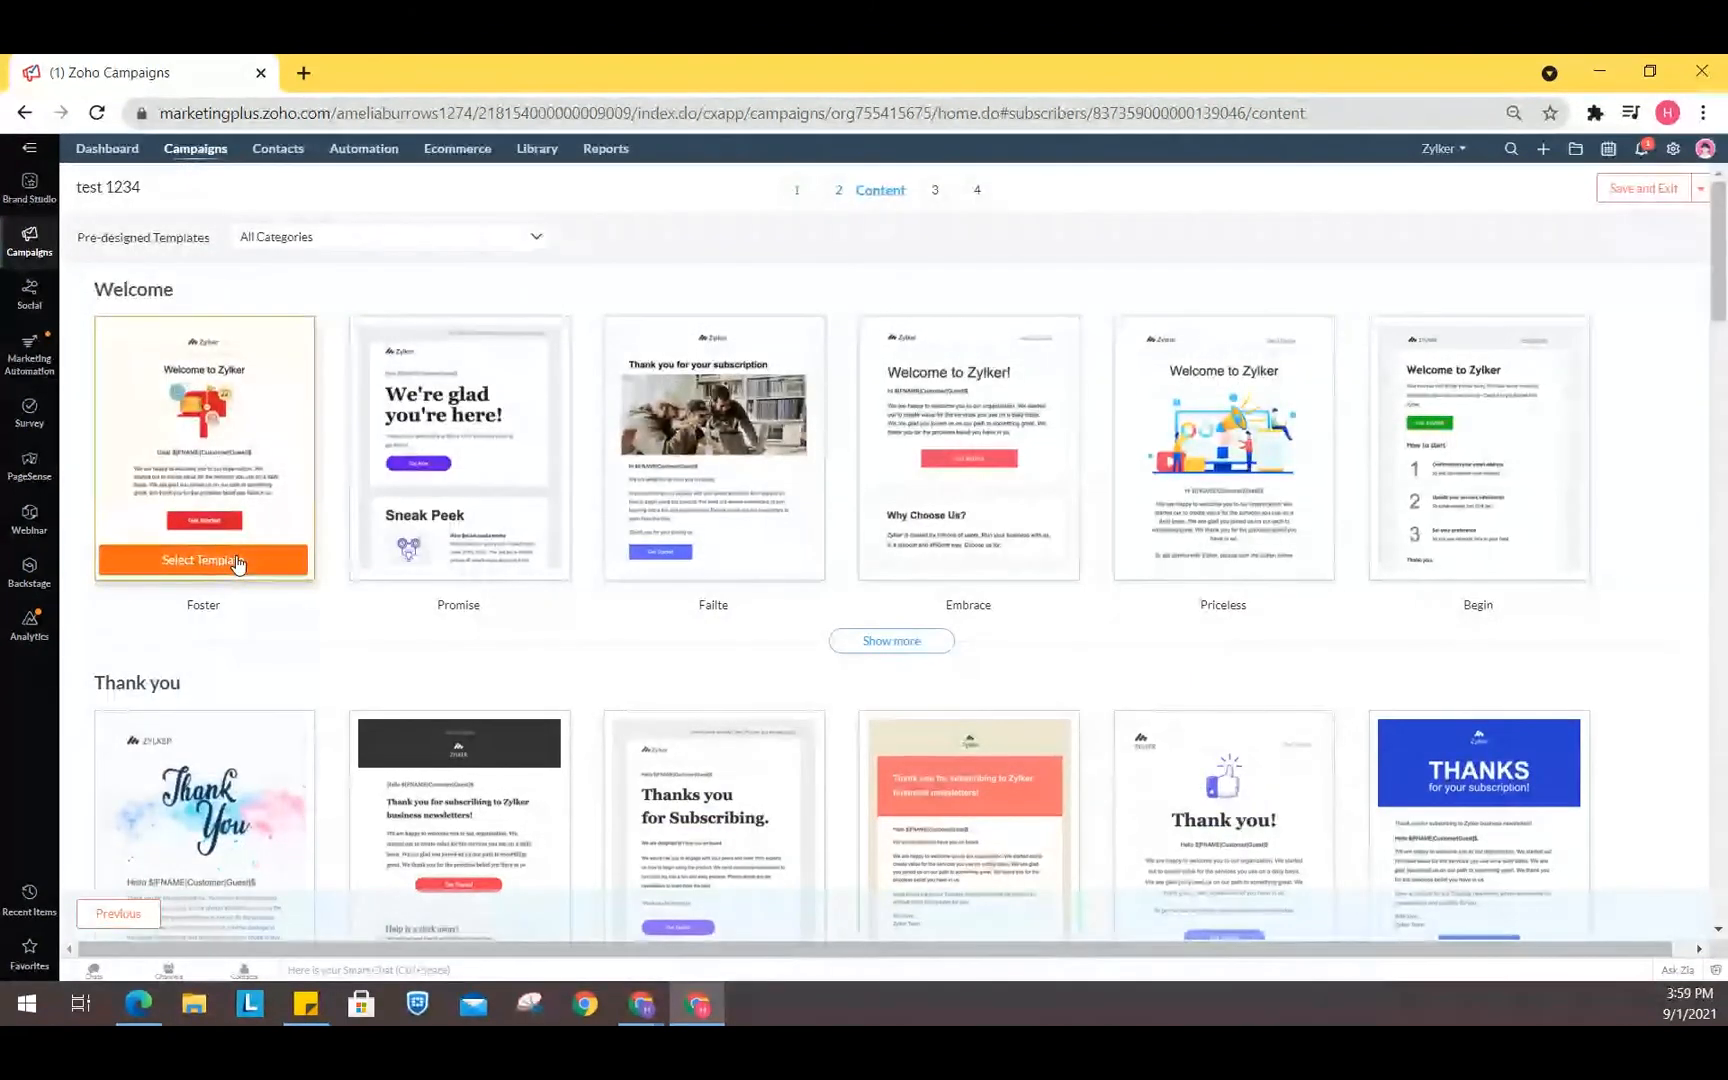
click(238, 560)
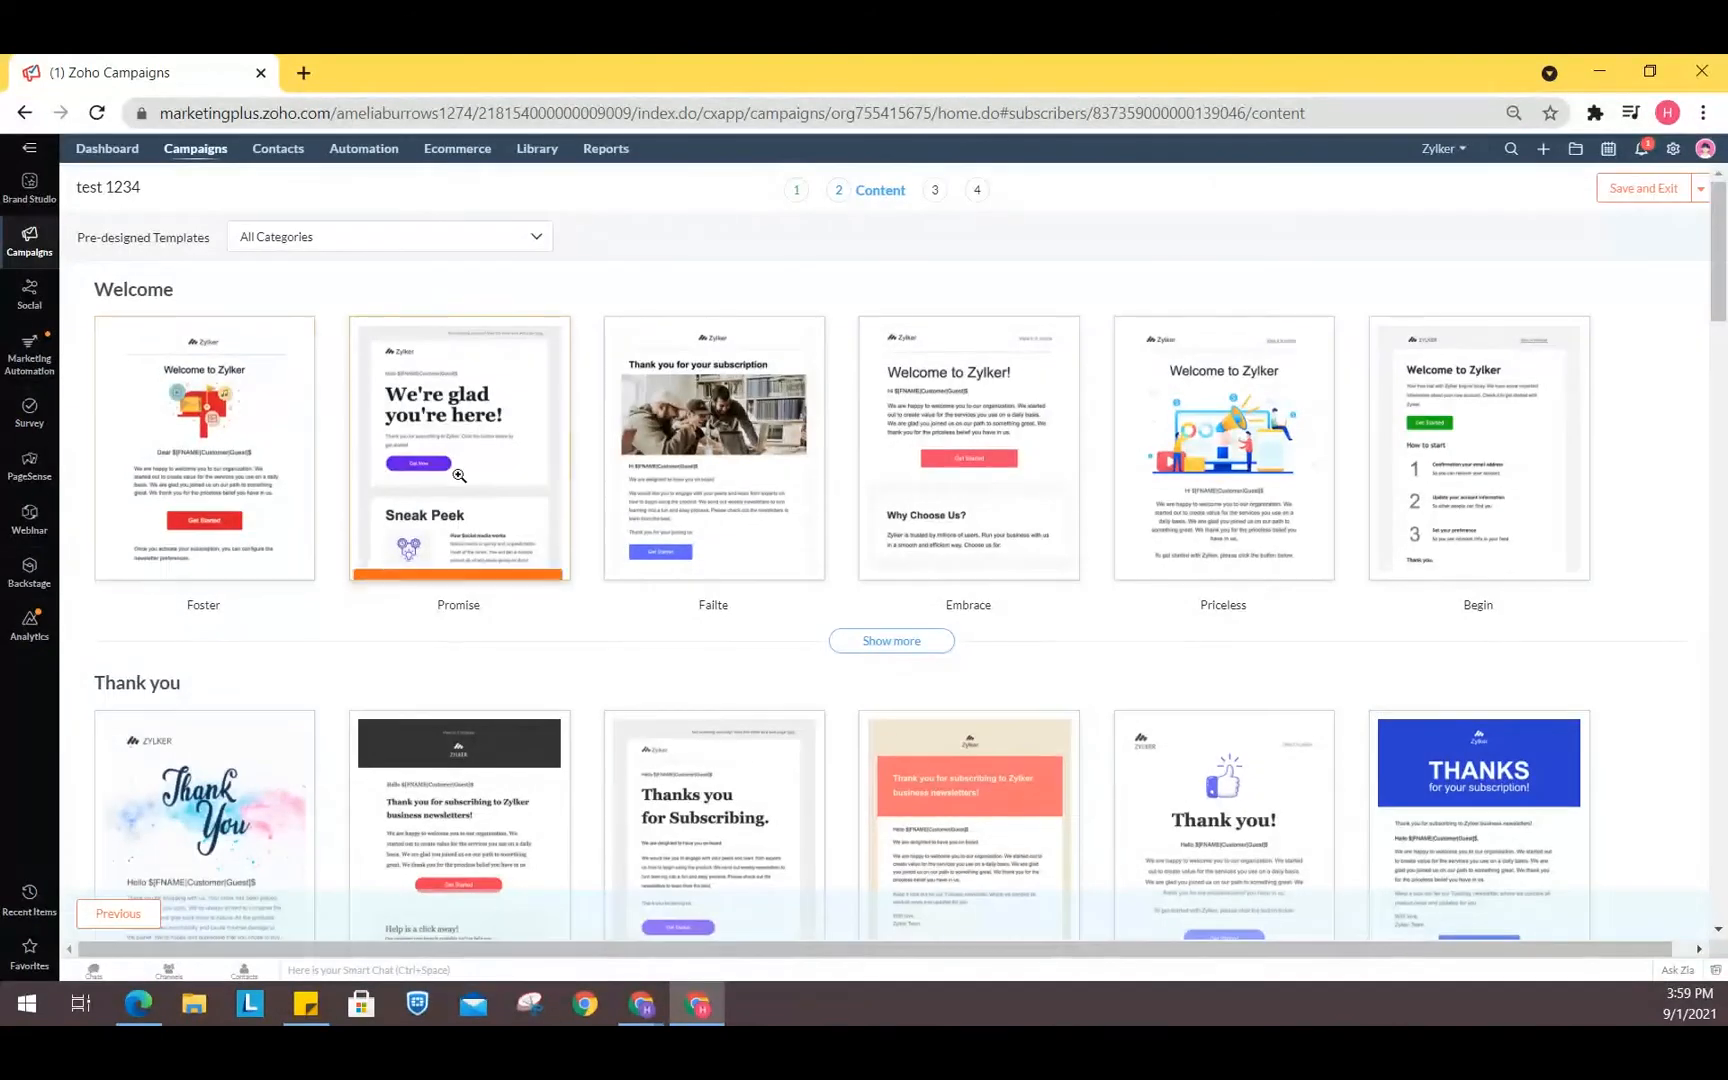
click(930, 568)
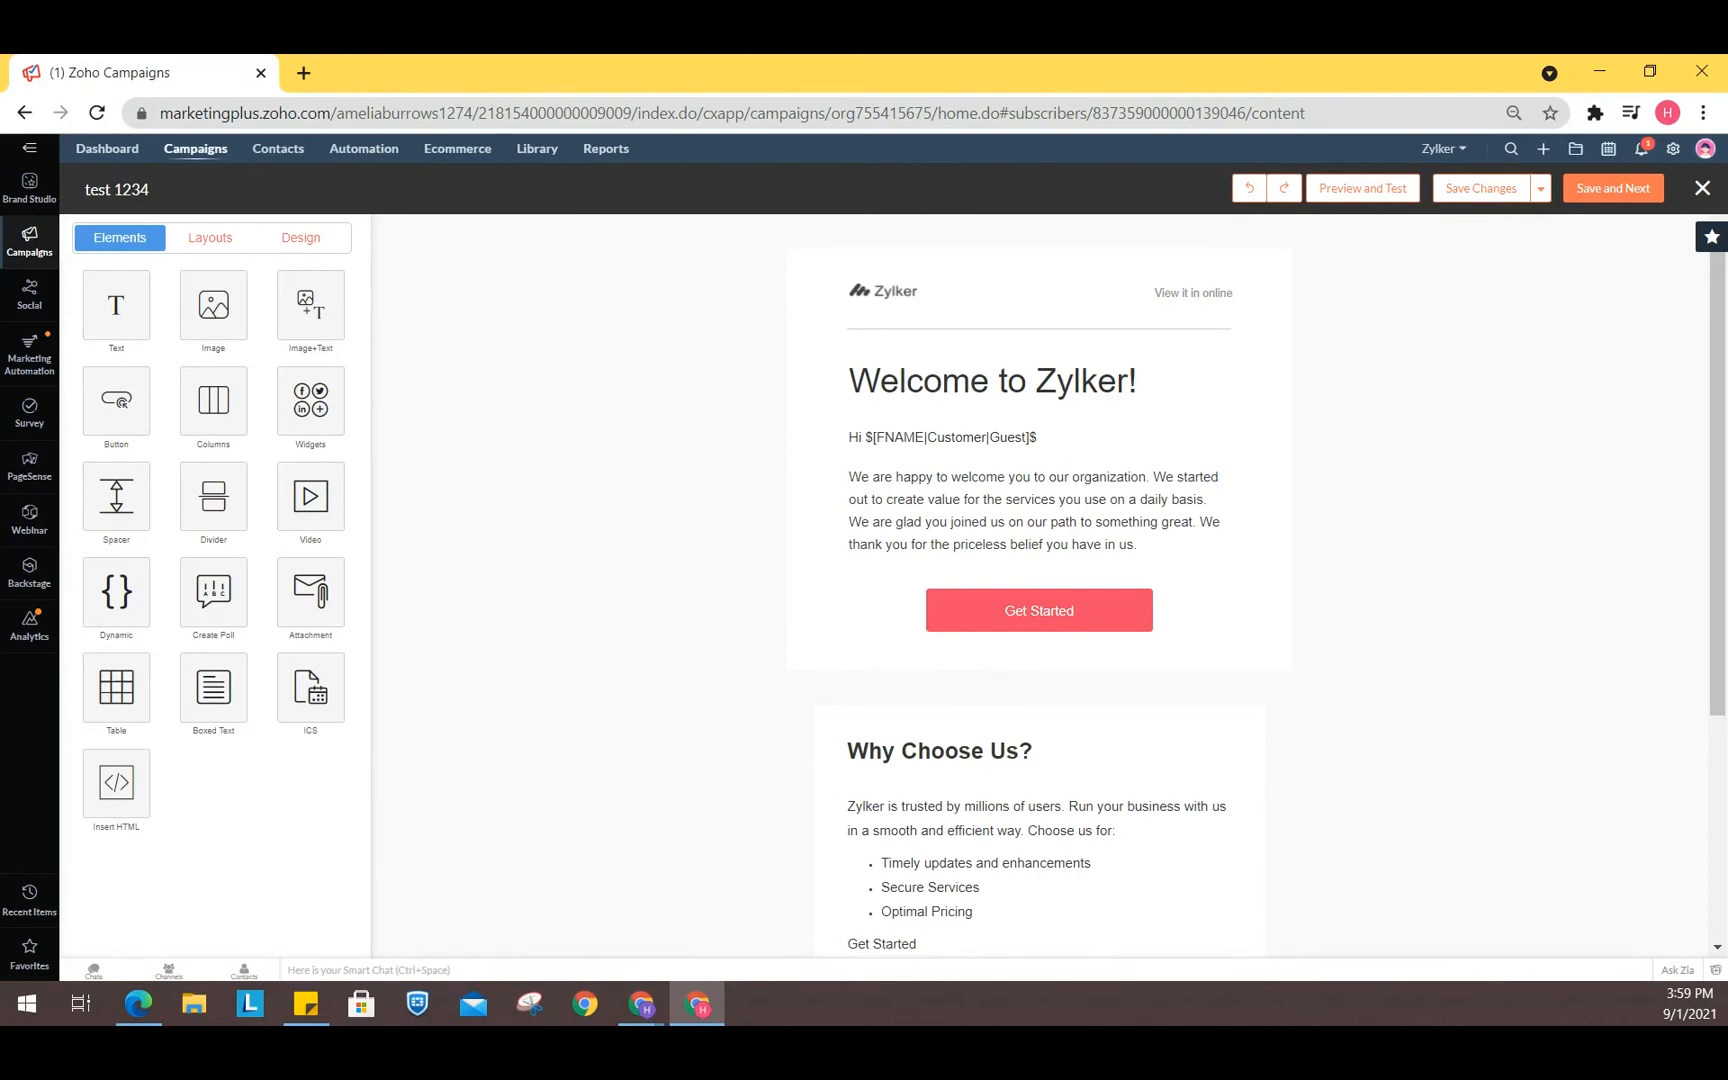
- Add a text block to the bottom of the email template
drag(129, 304, 1203, 582)
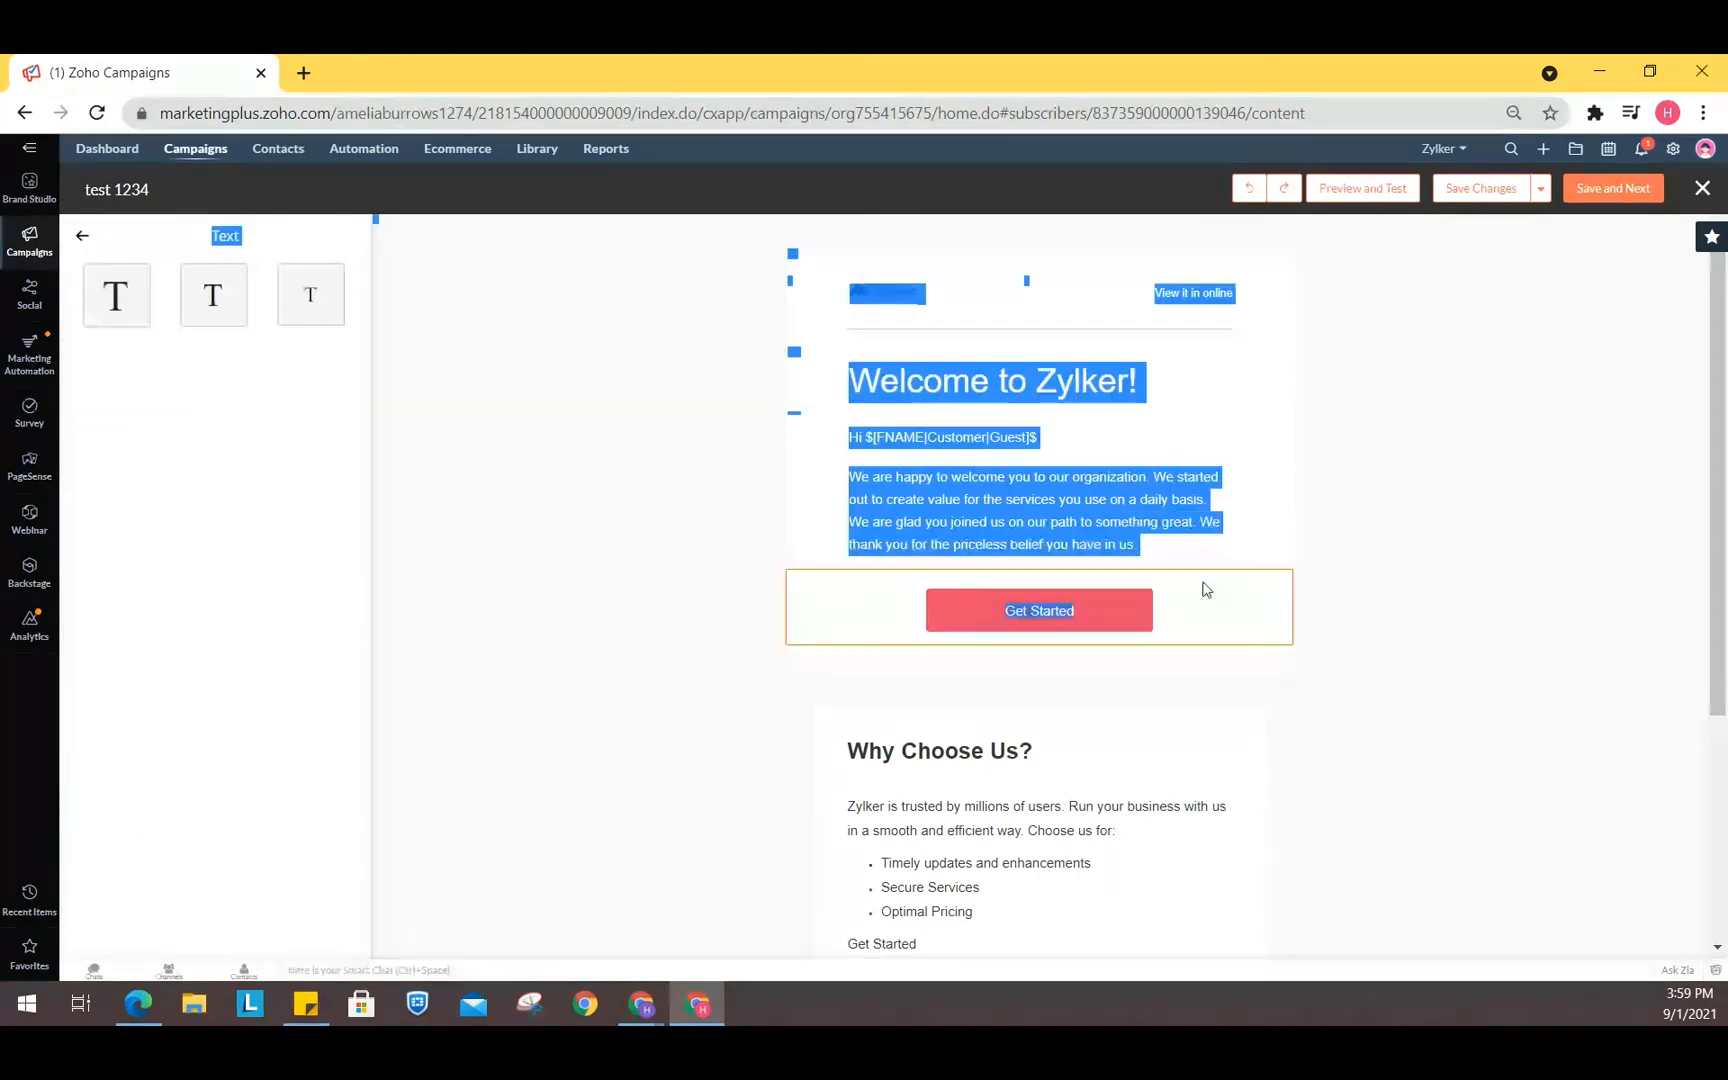
click(81, 235)
drag(117, 314, 752, 447)
click(135, 303)
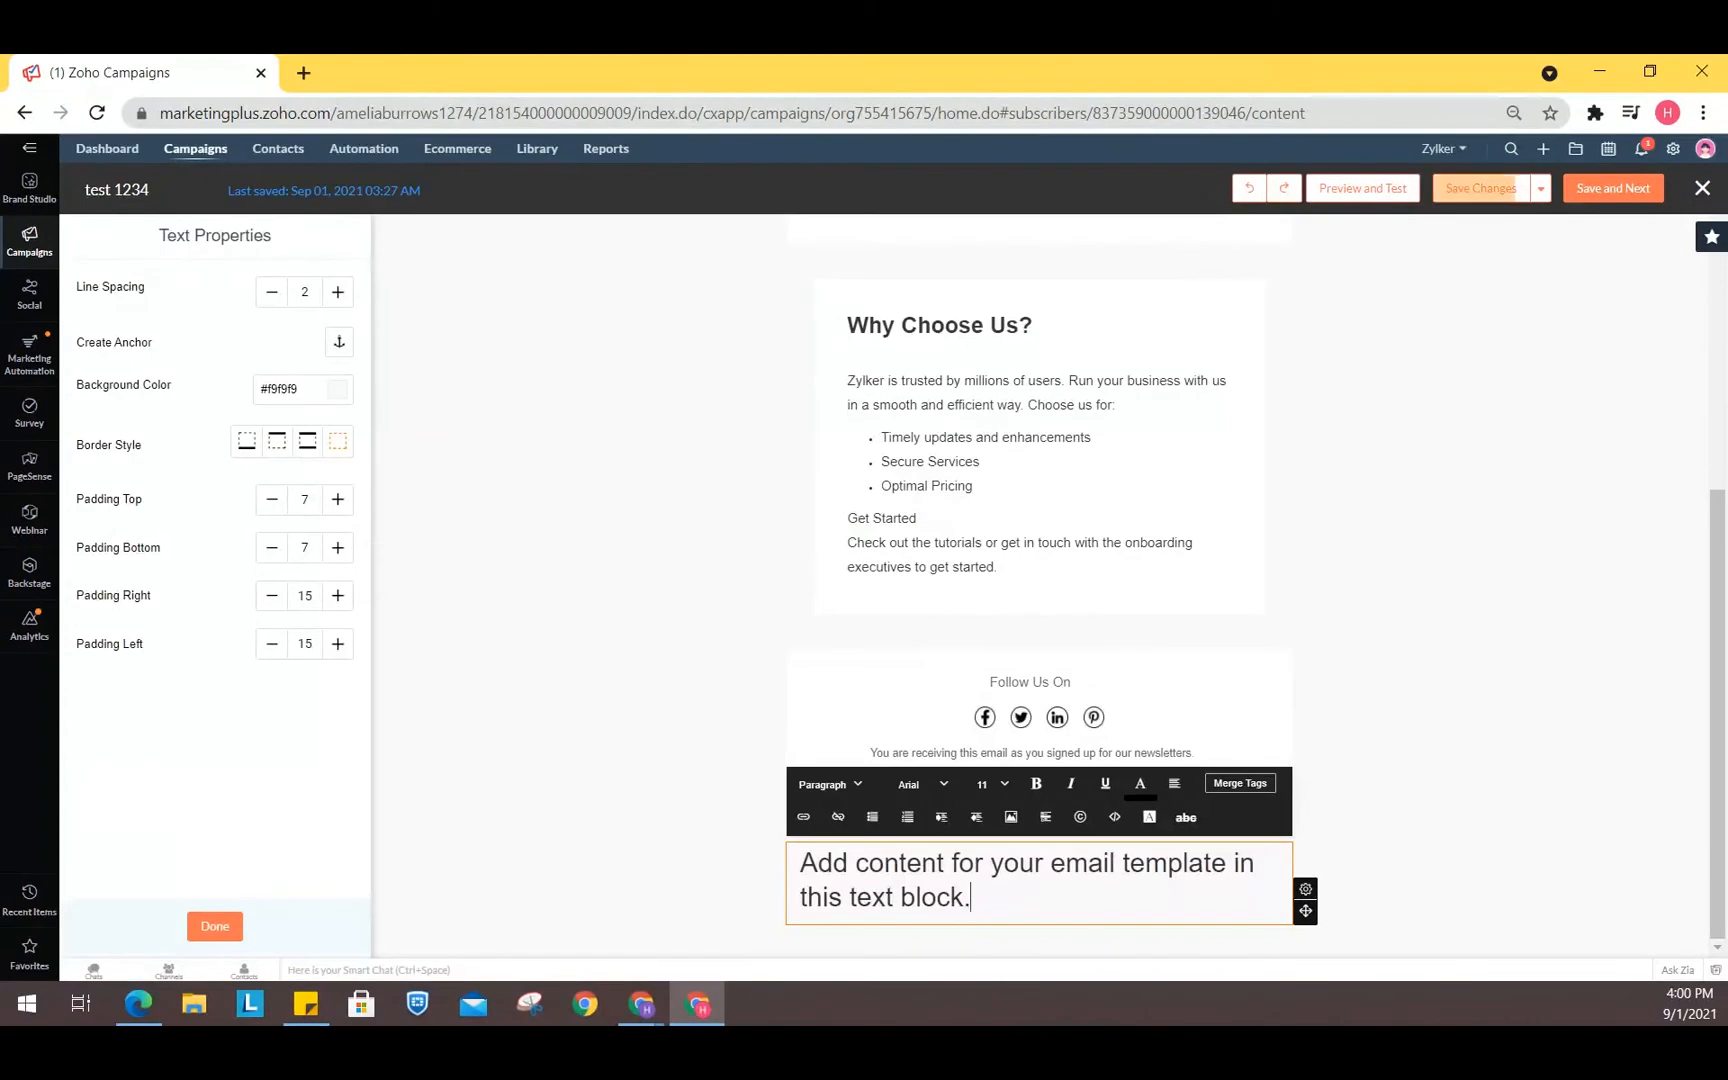
click(212, 926)
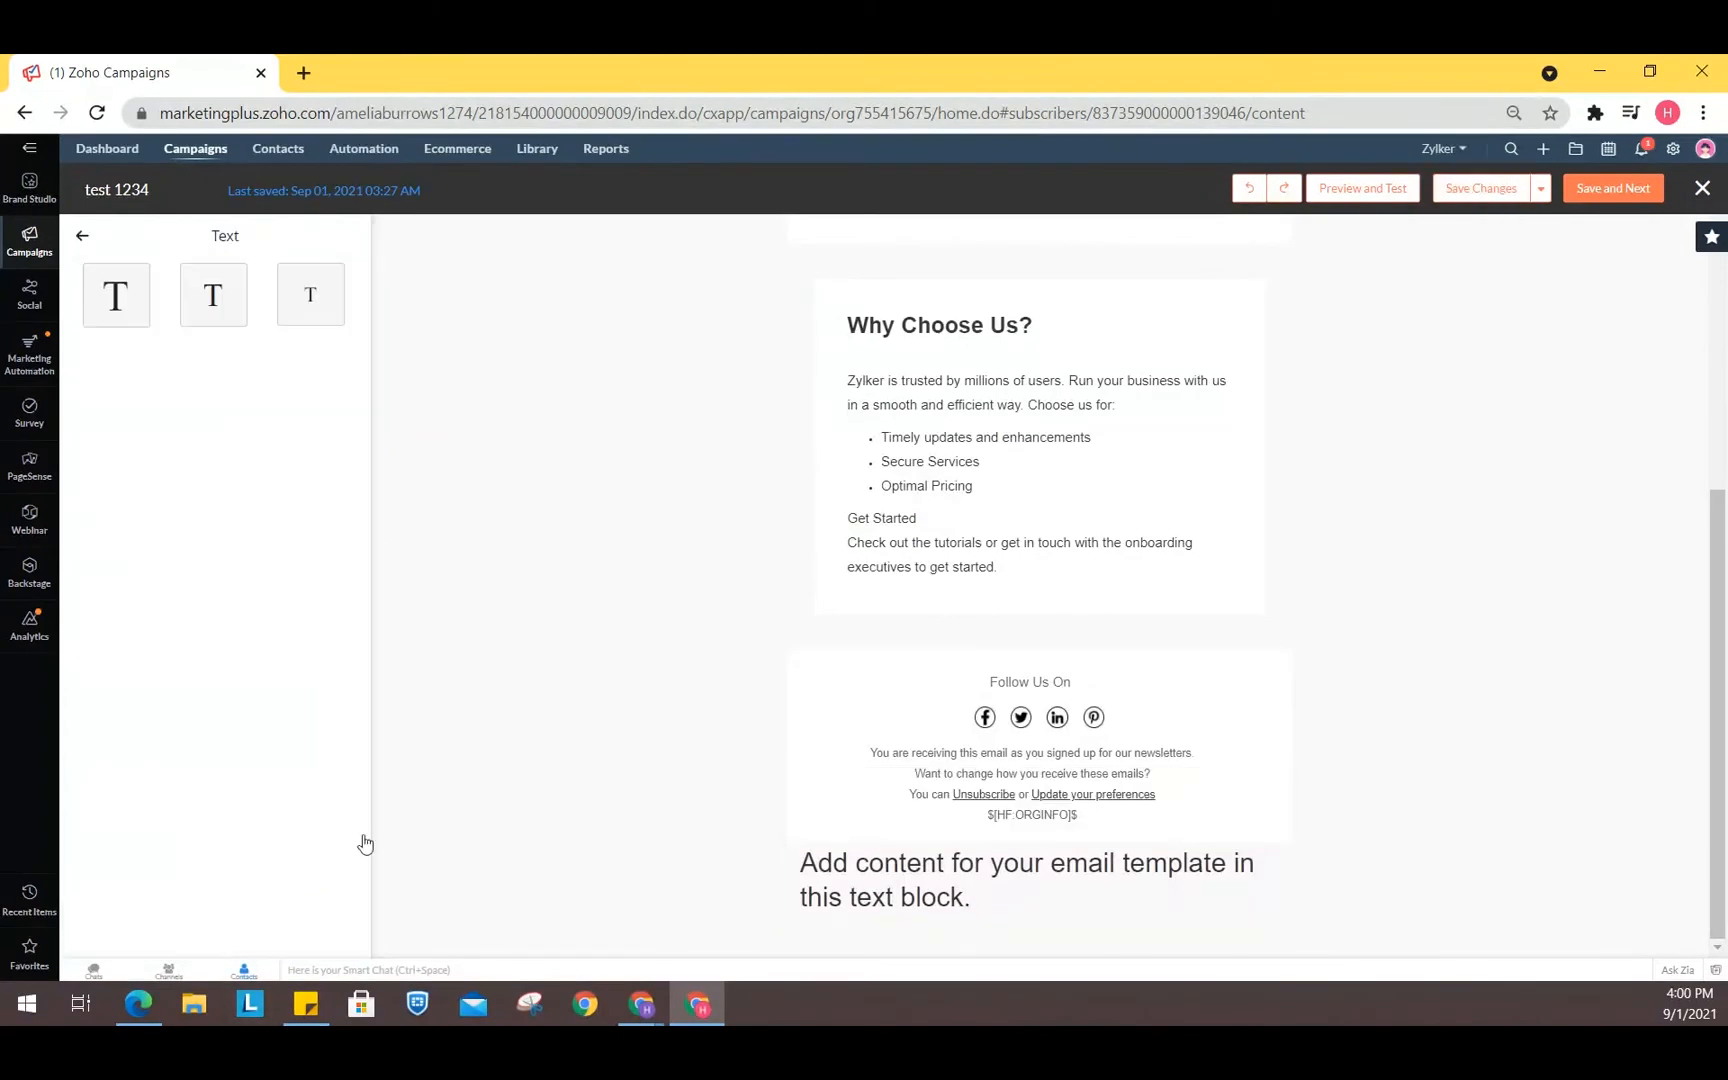
- Add a two-image column block below the new text block
click(82, 238)
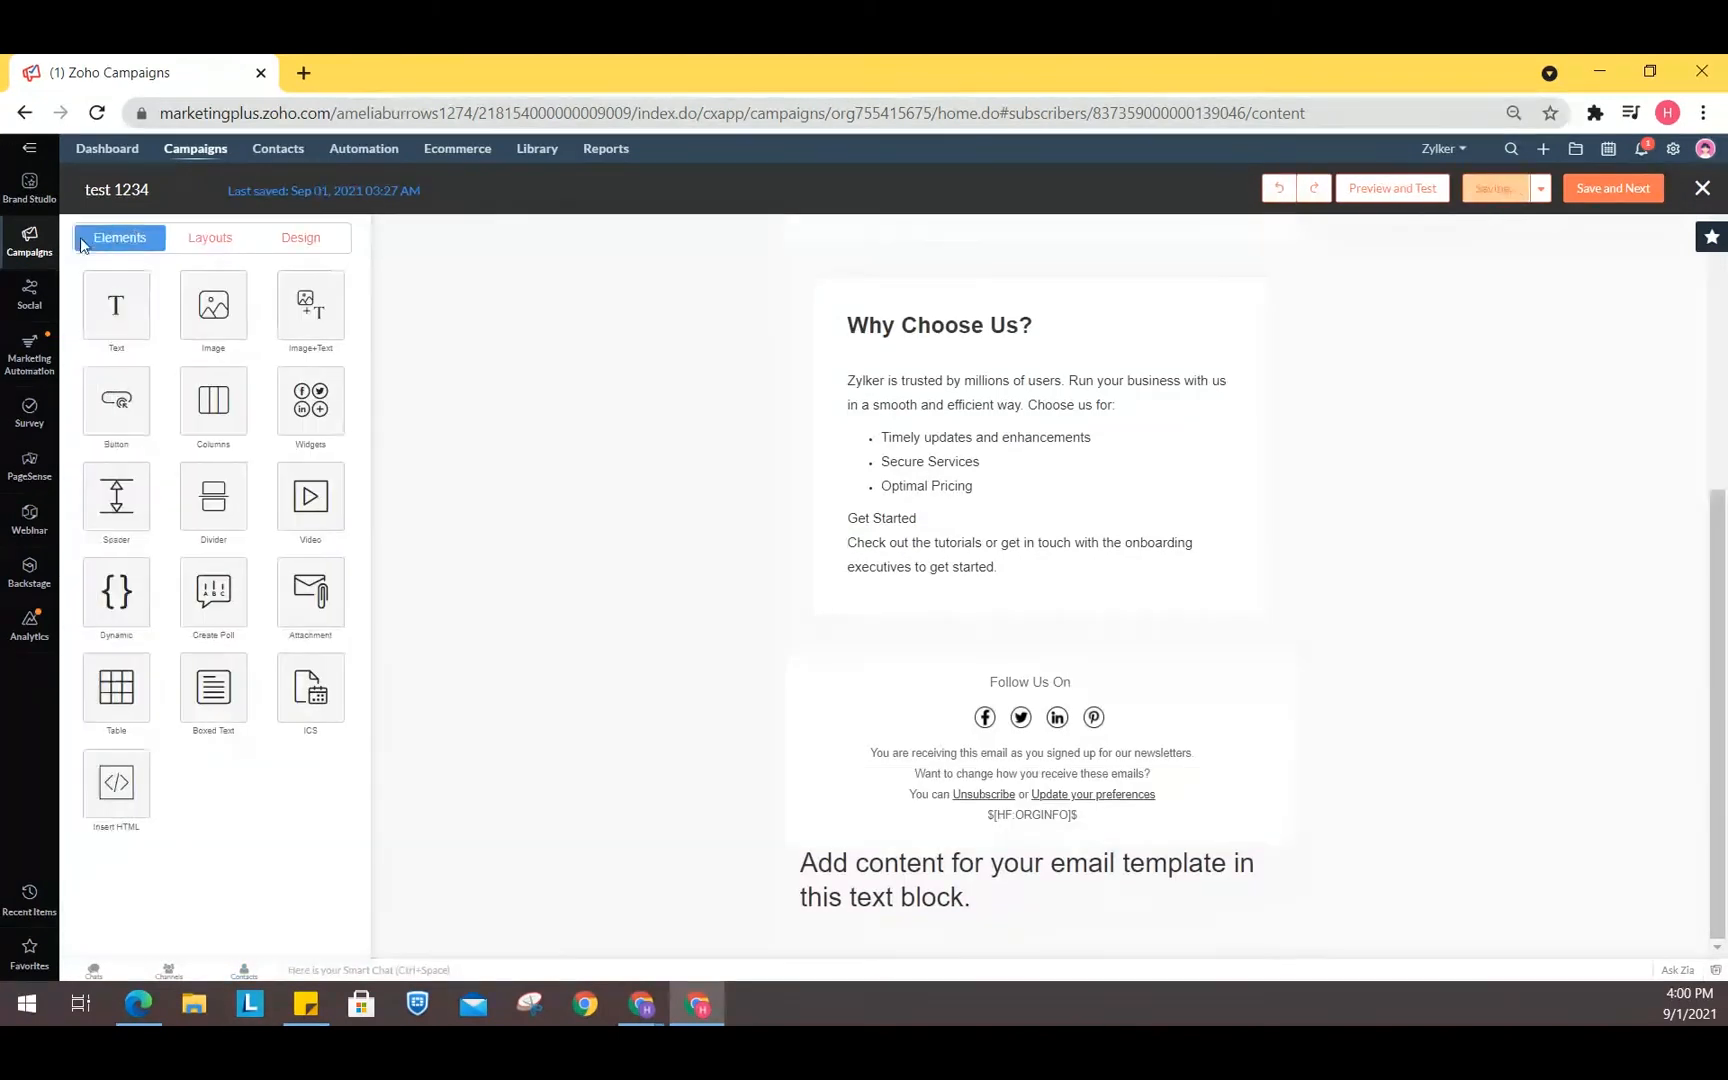
click(210, 243)
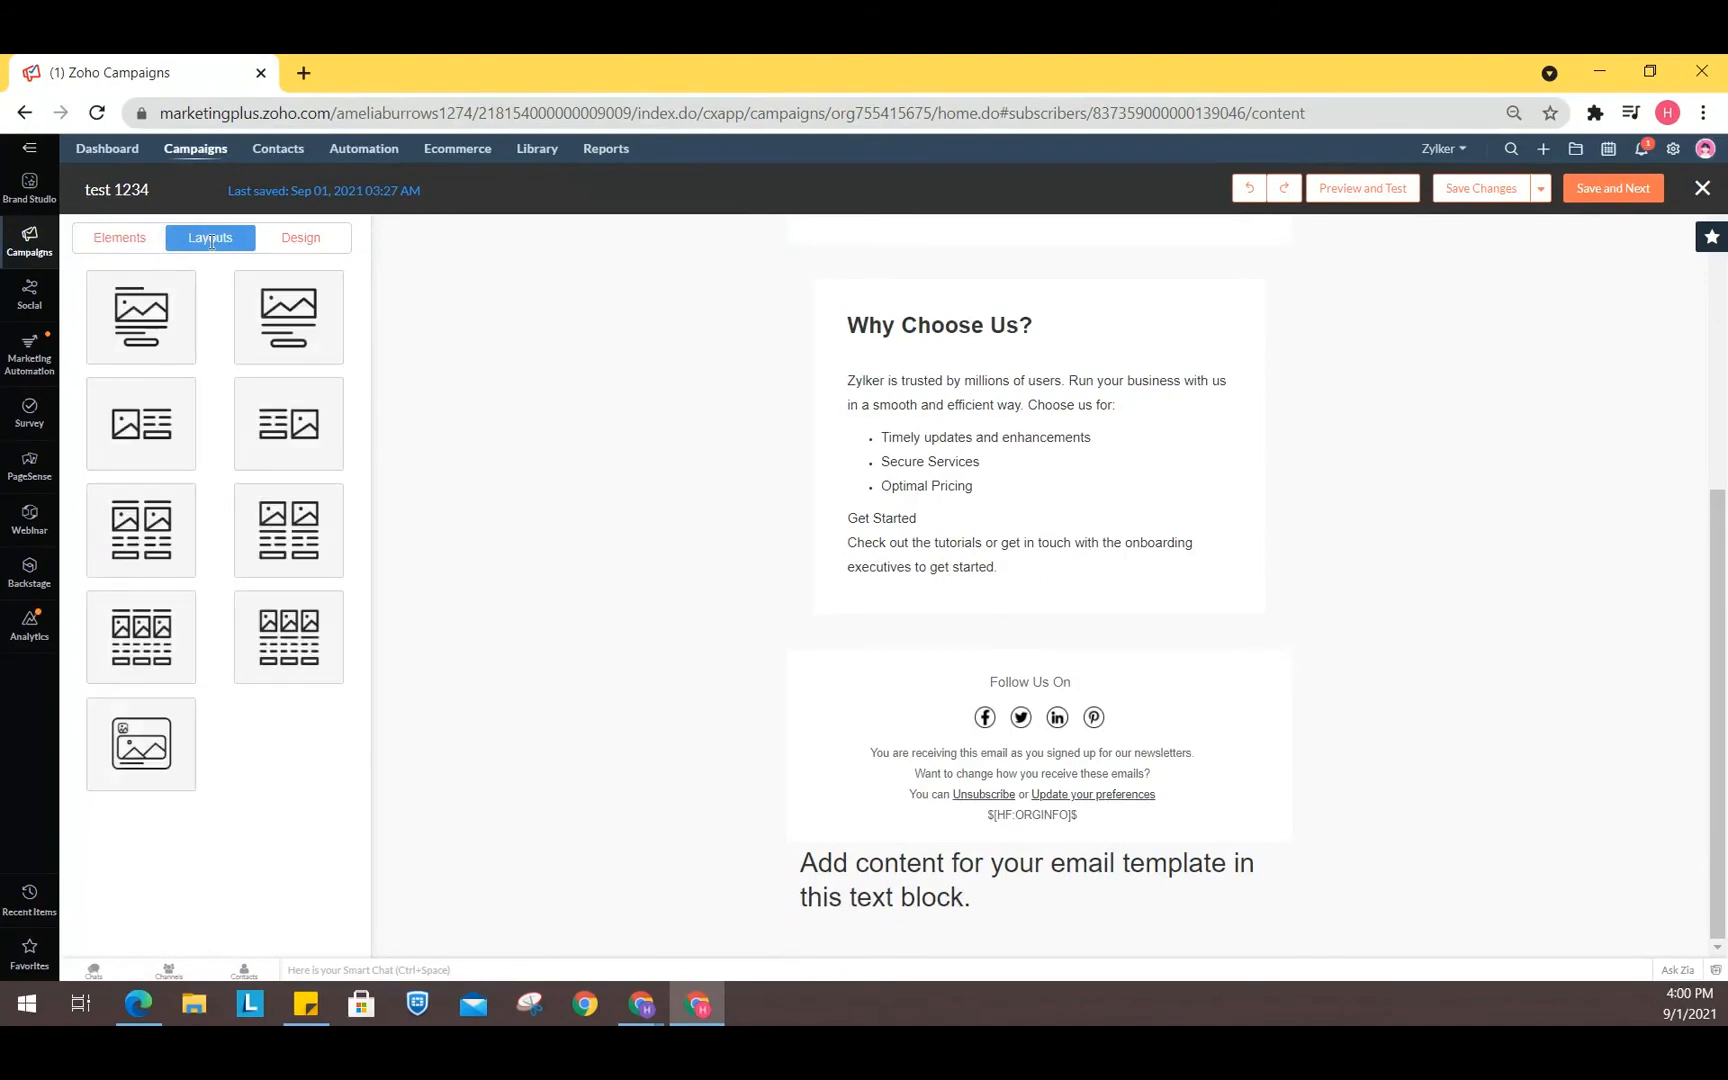
click(117, 238)
click(237, 323)
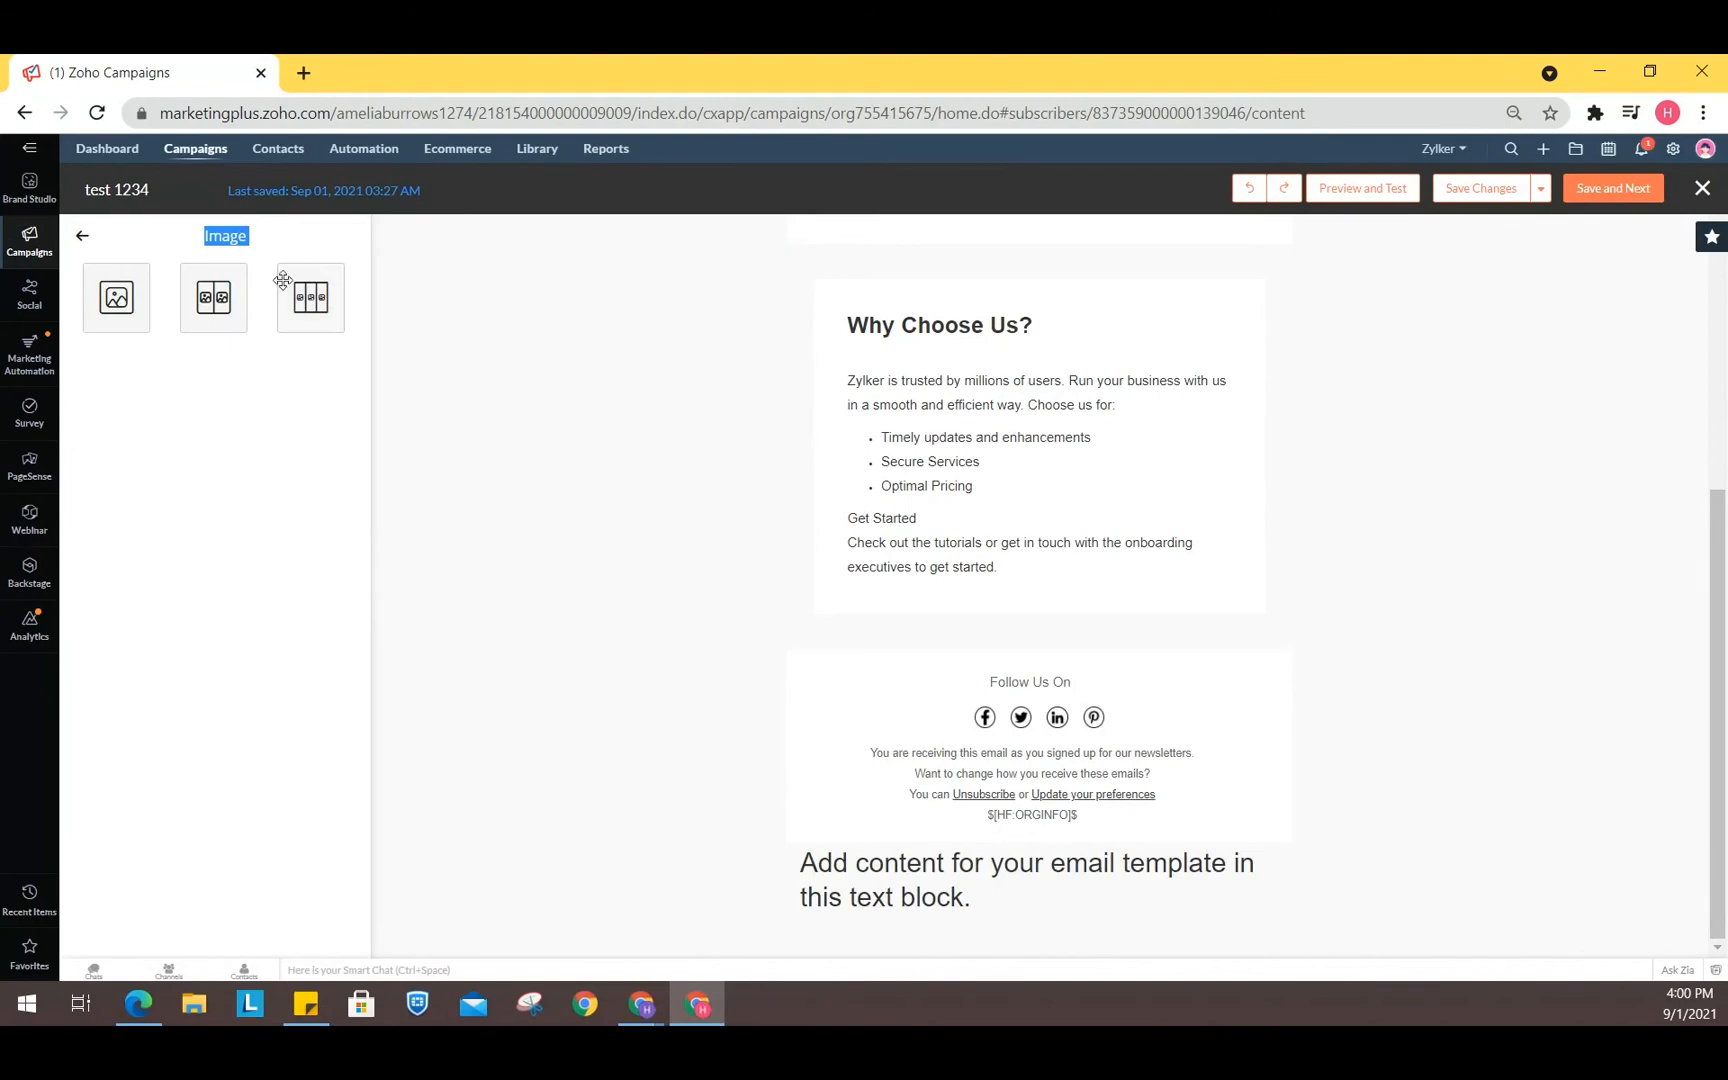
click(226, 301)
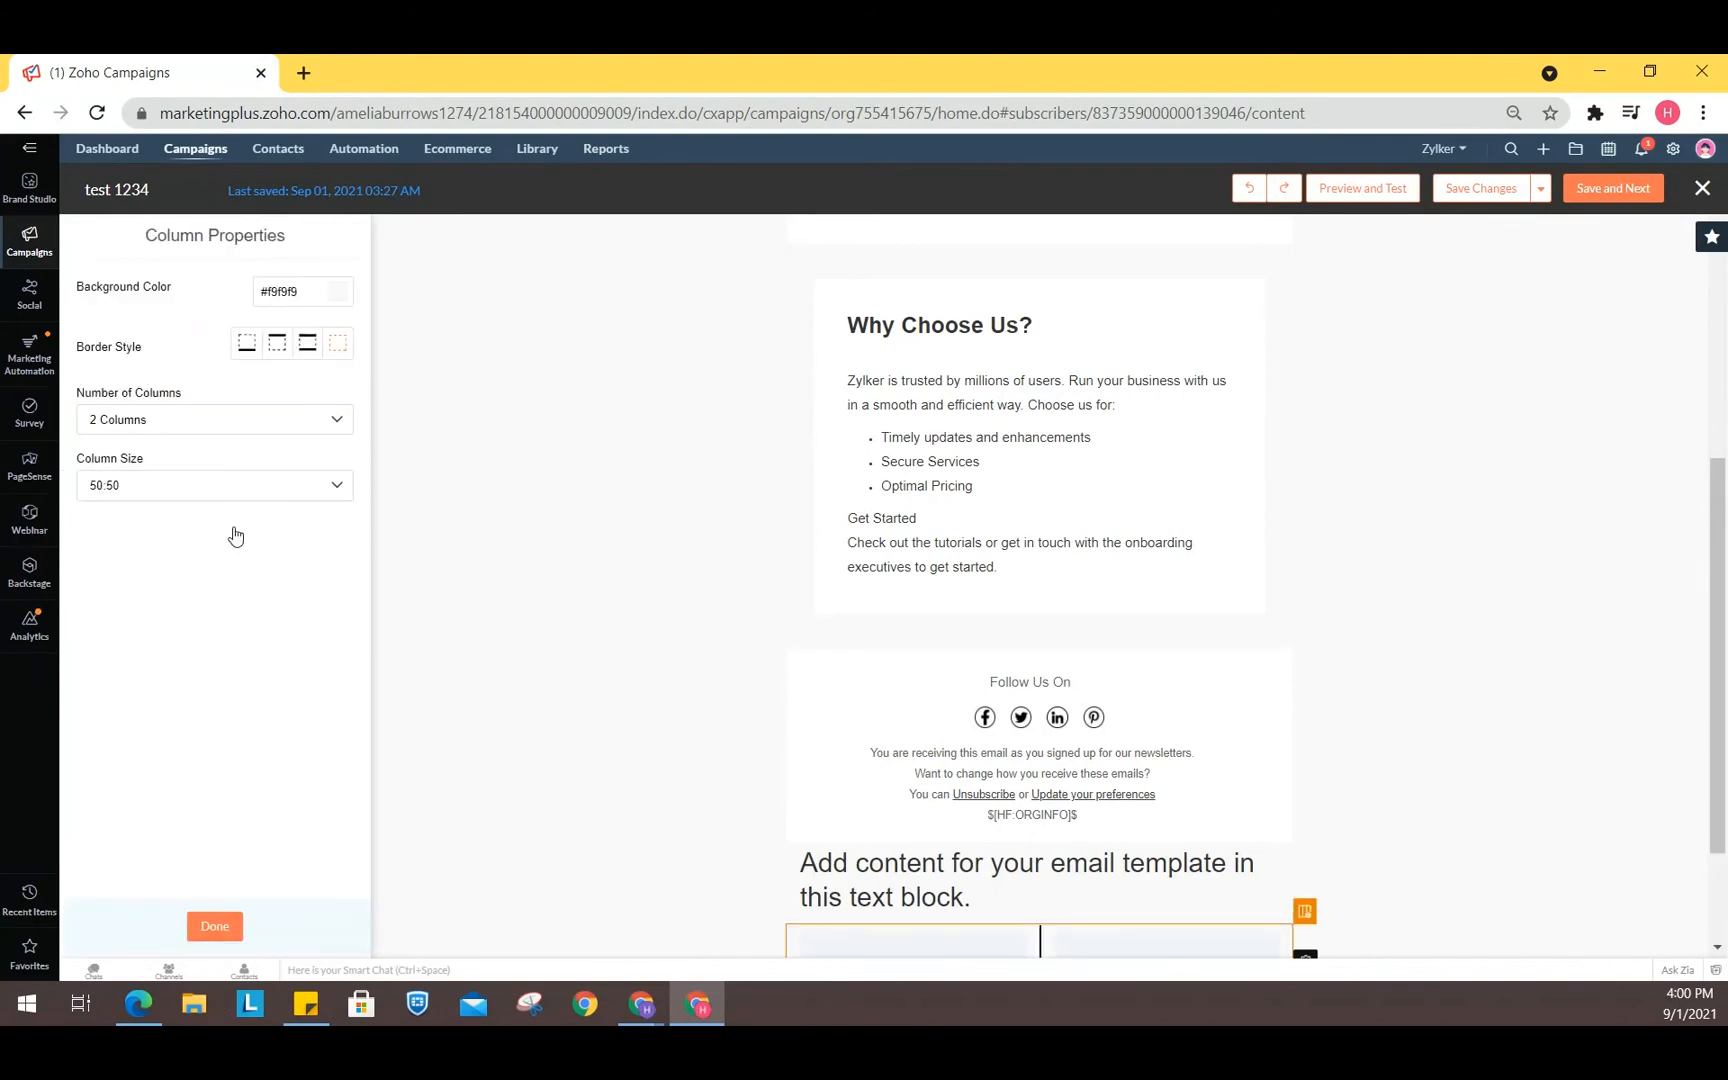
click(216, 927)
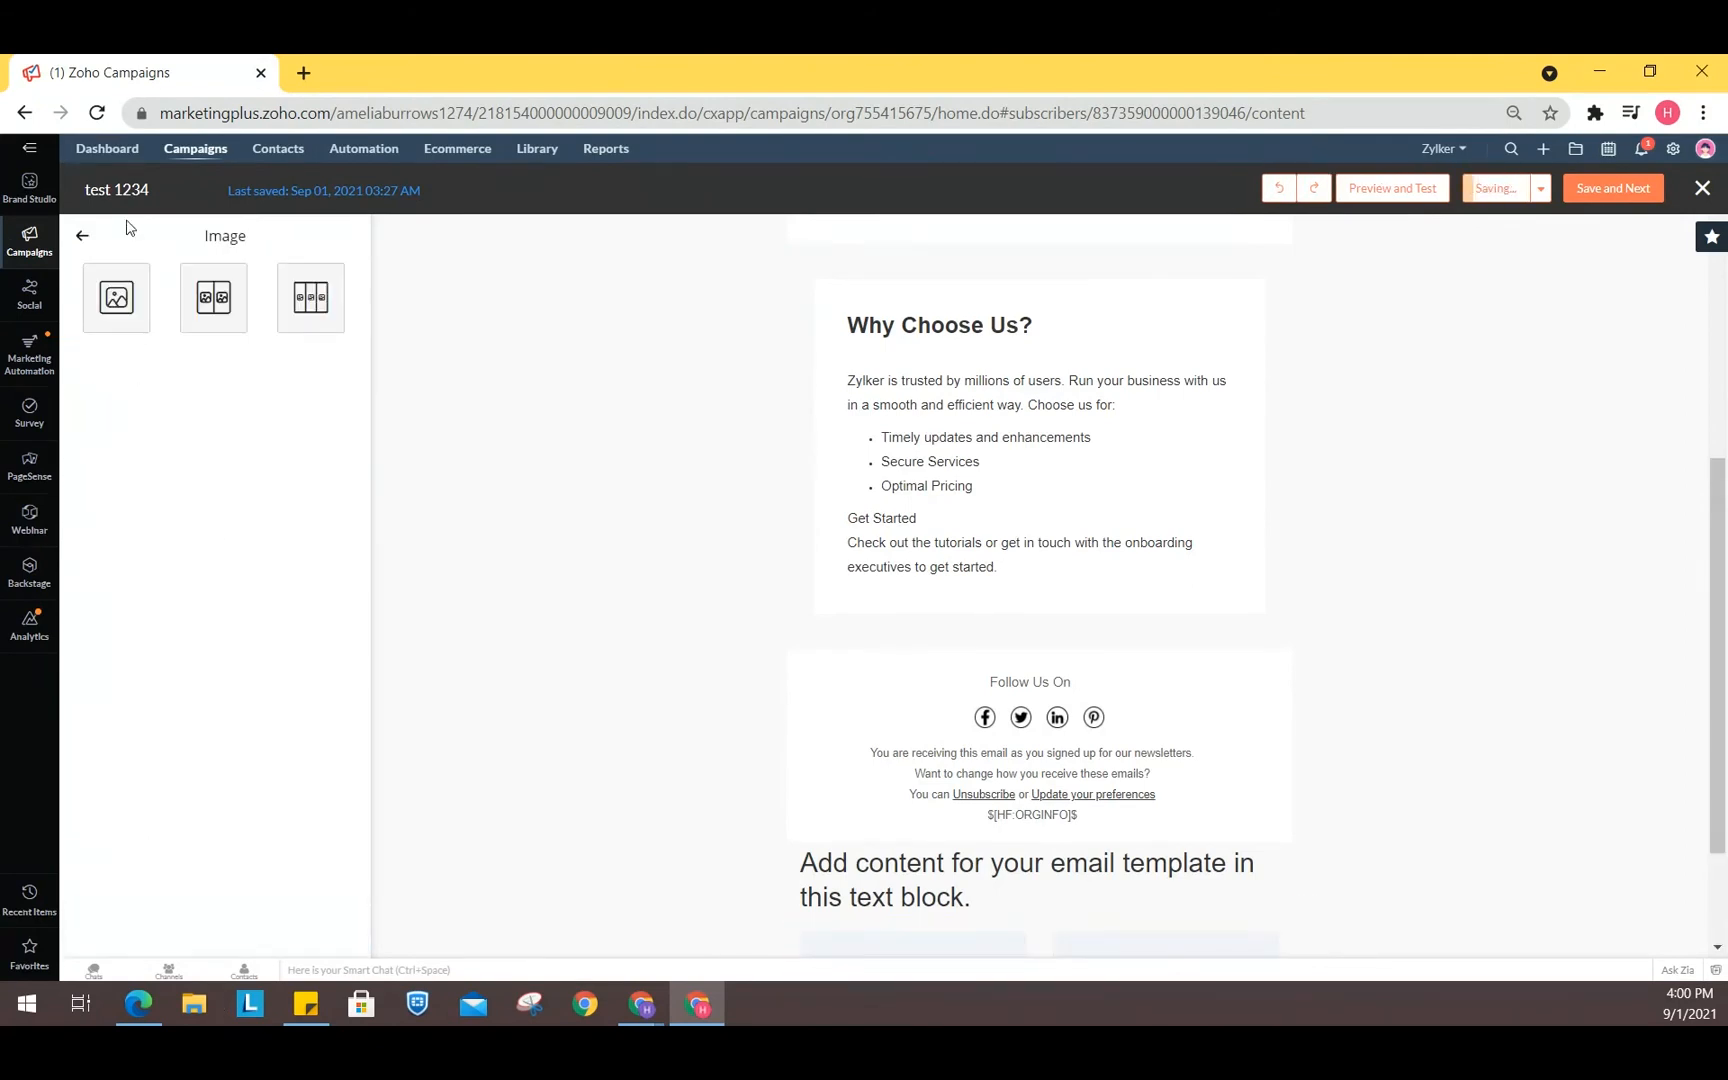
- Browse the editor's element, layout and design options
click(86, 236)
click(210, 239)
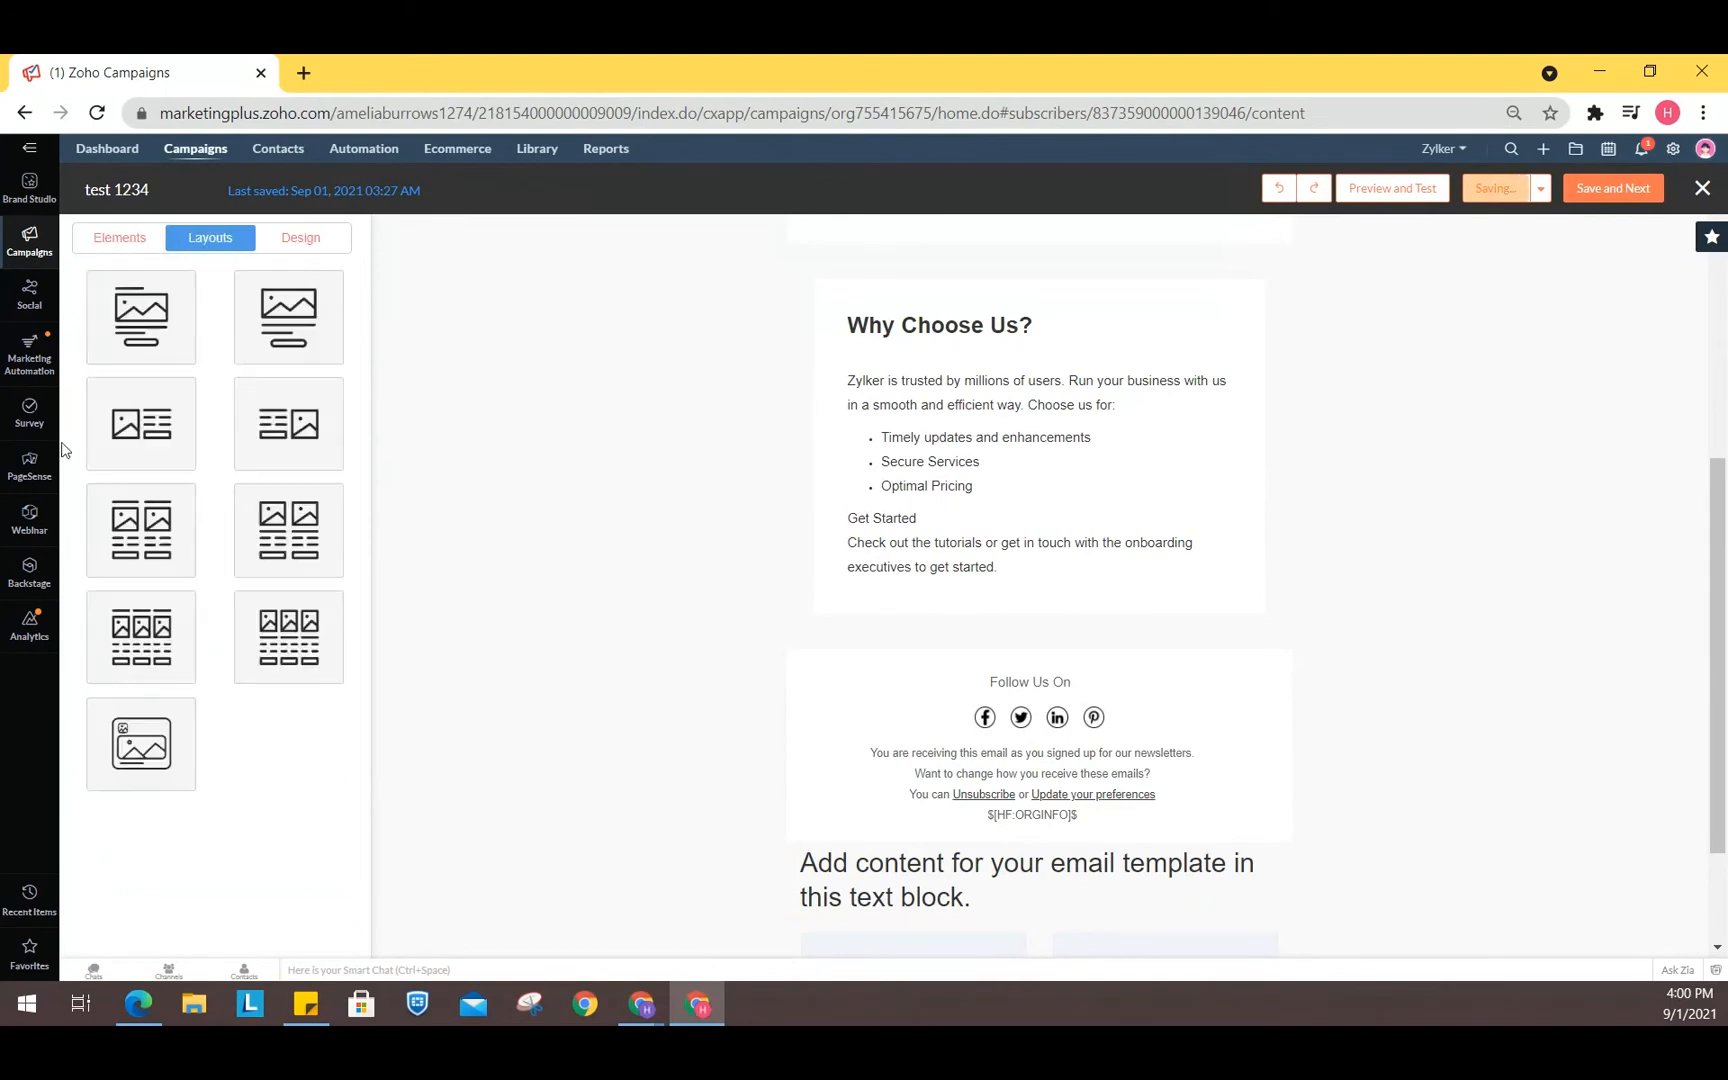
click(295, 256)
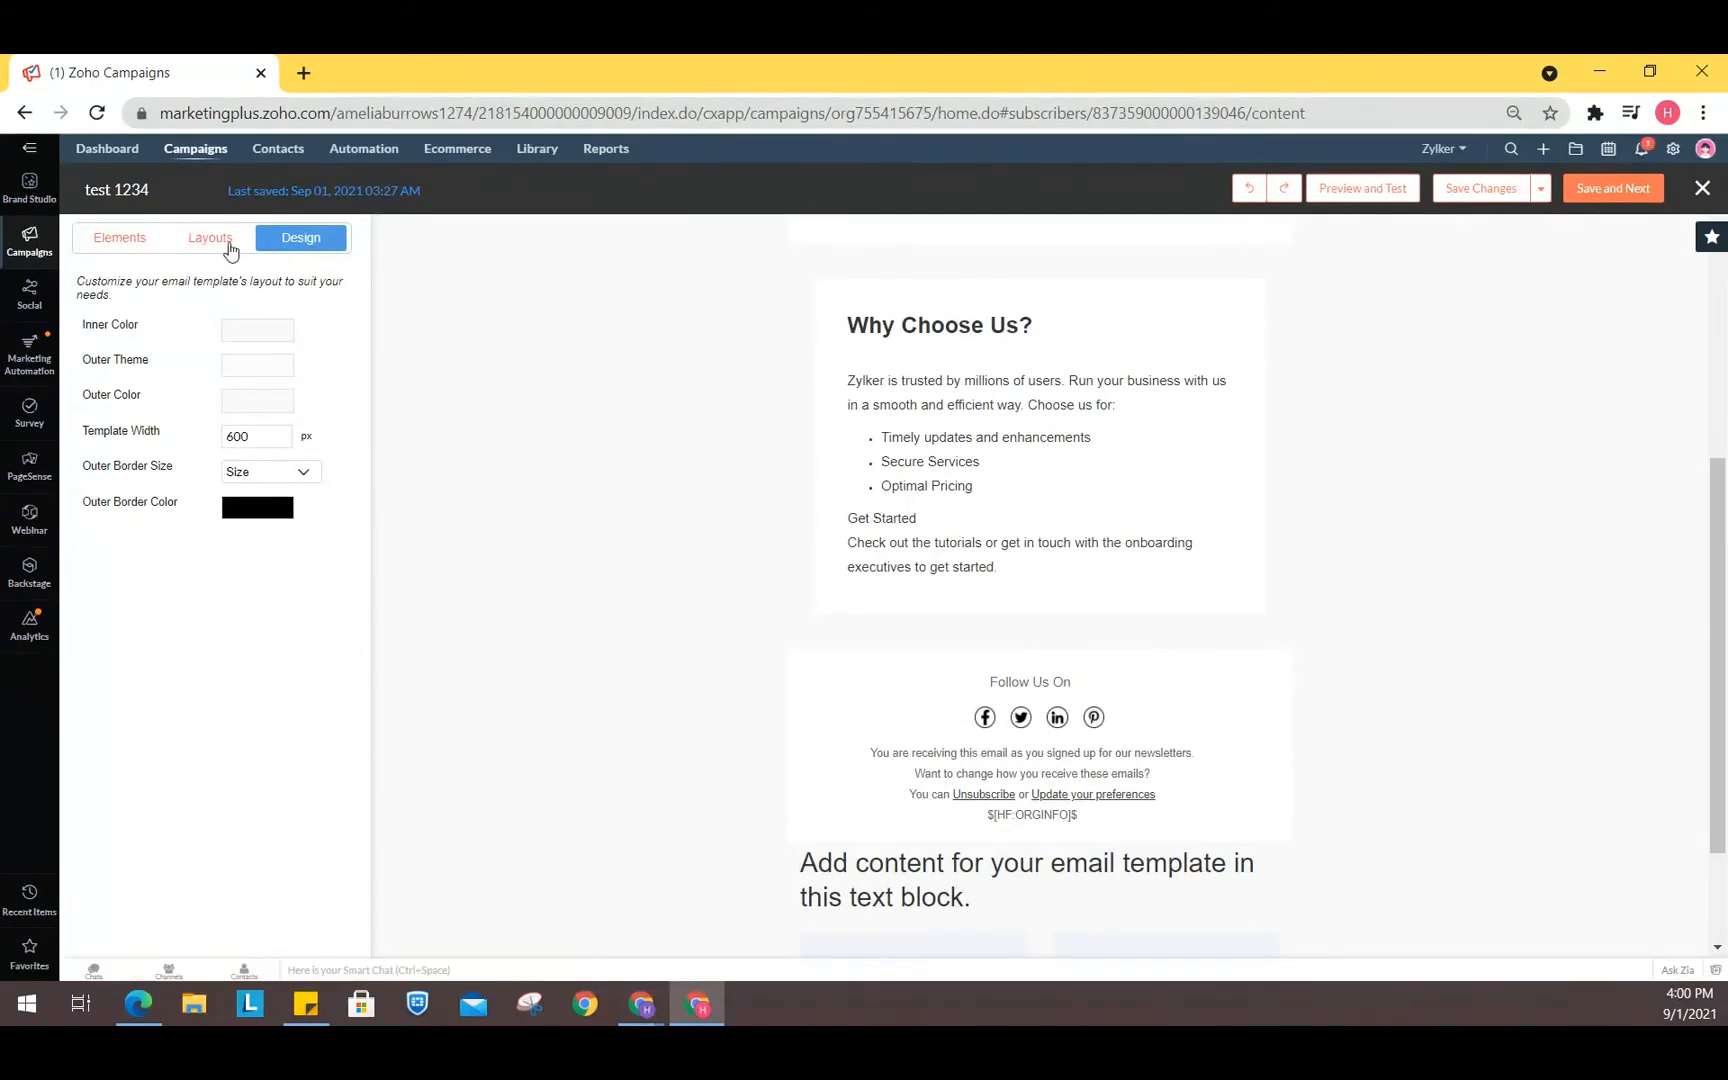
click(126, 244)
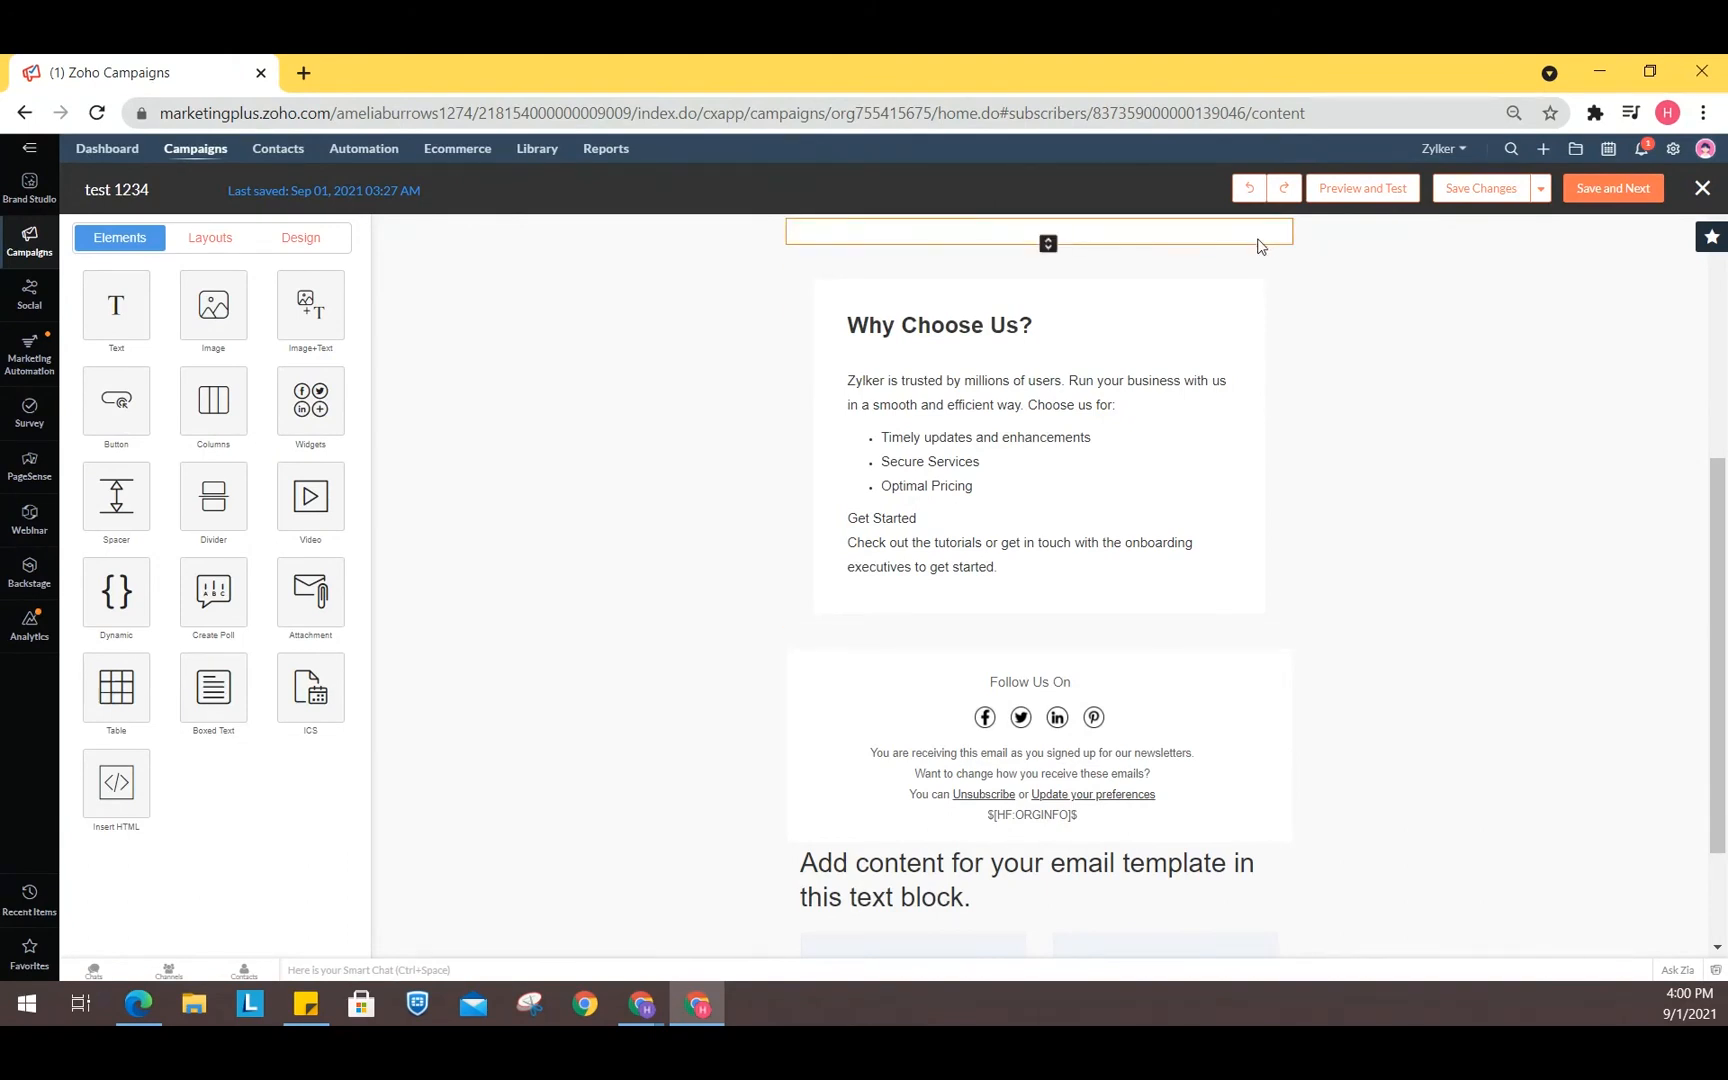
- Close the template editor, saving the content
key(alt+Tab)
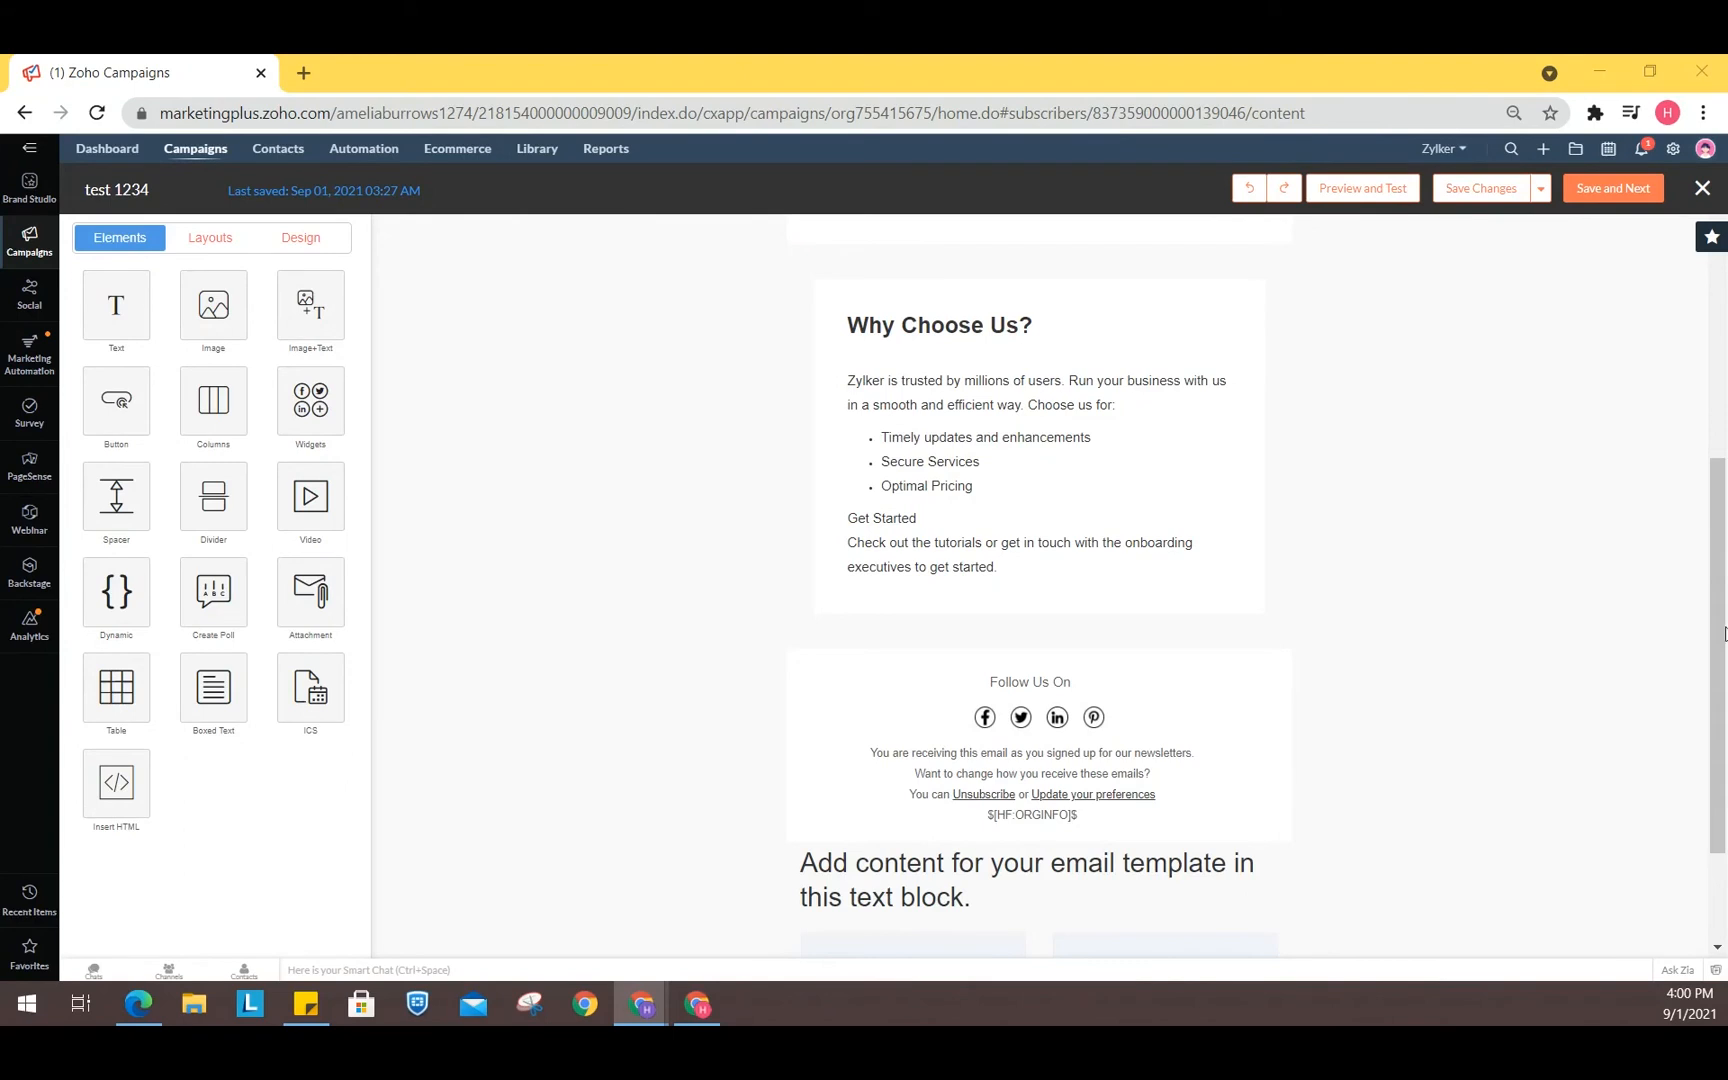
click(1702, 188)
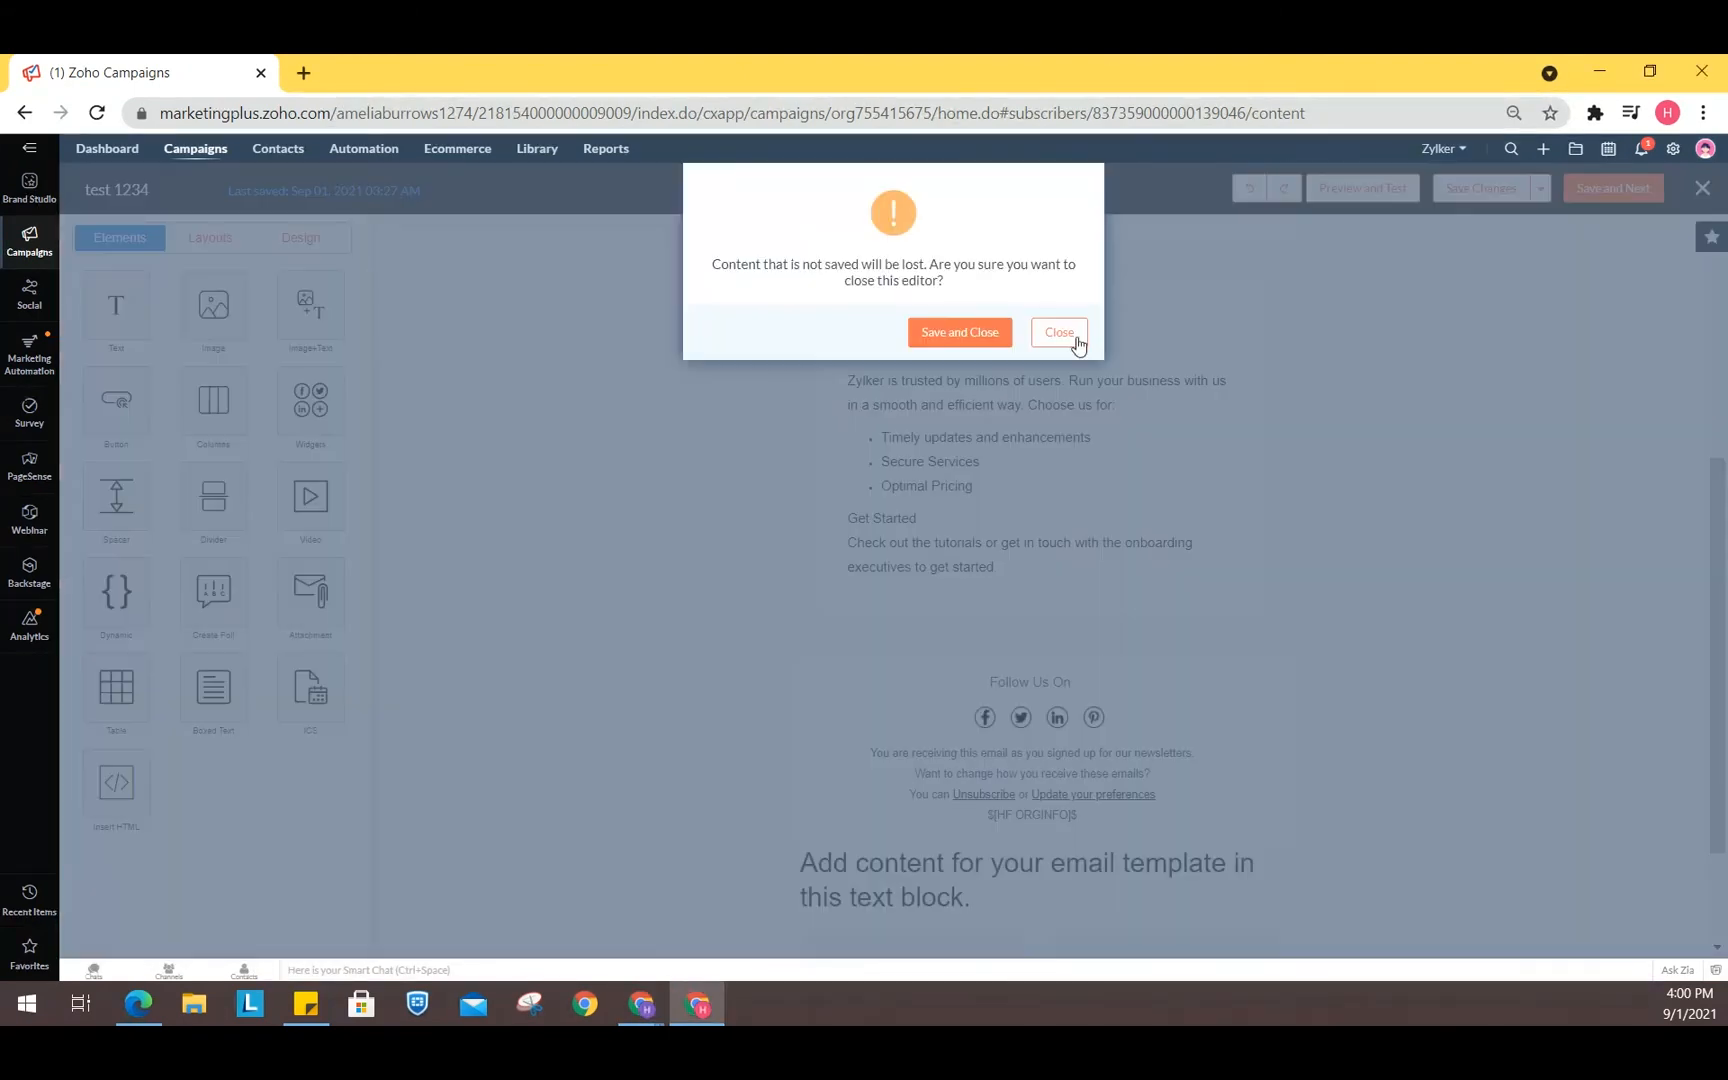
click(958, 332)
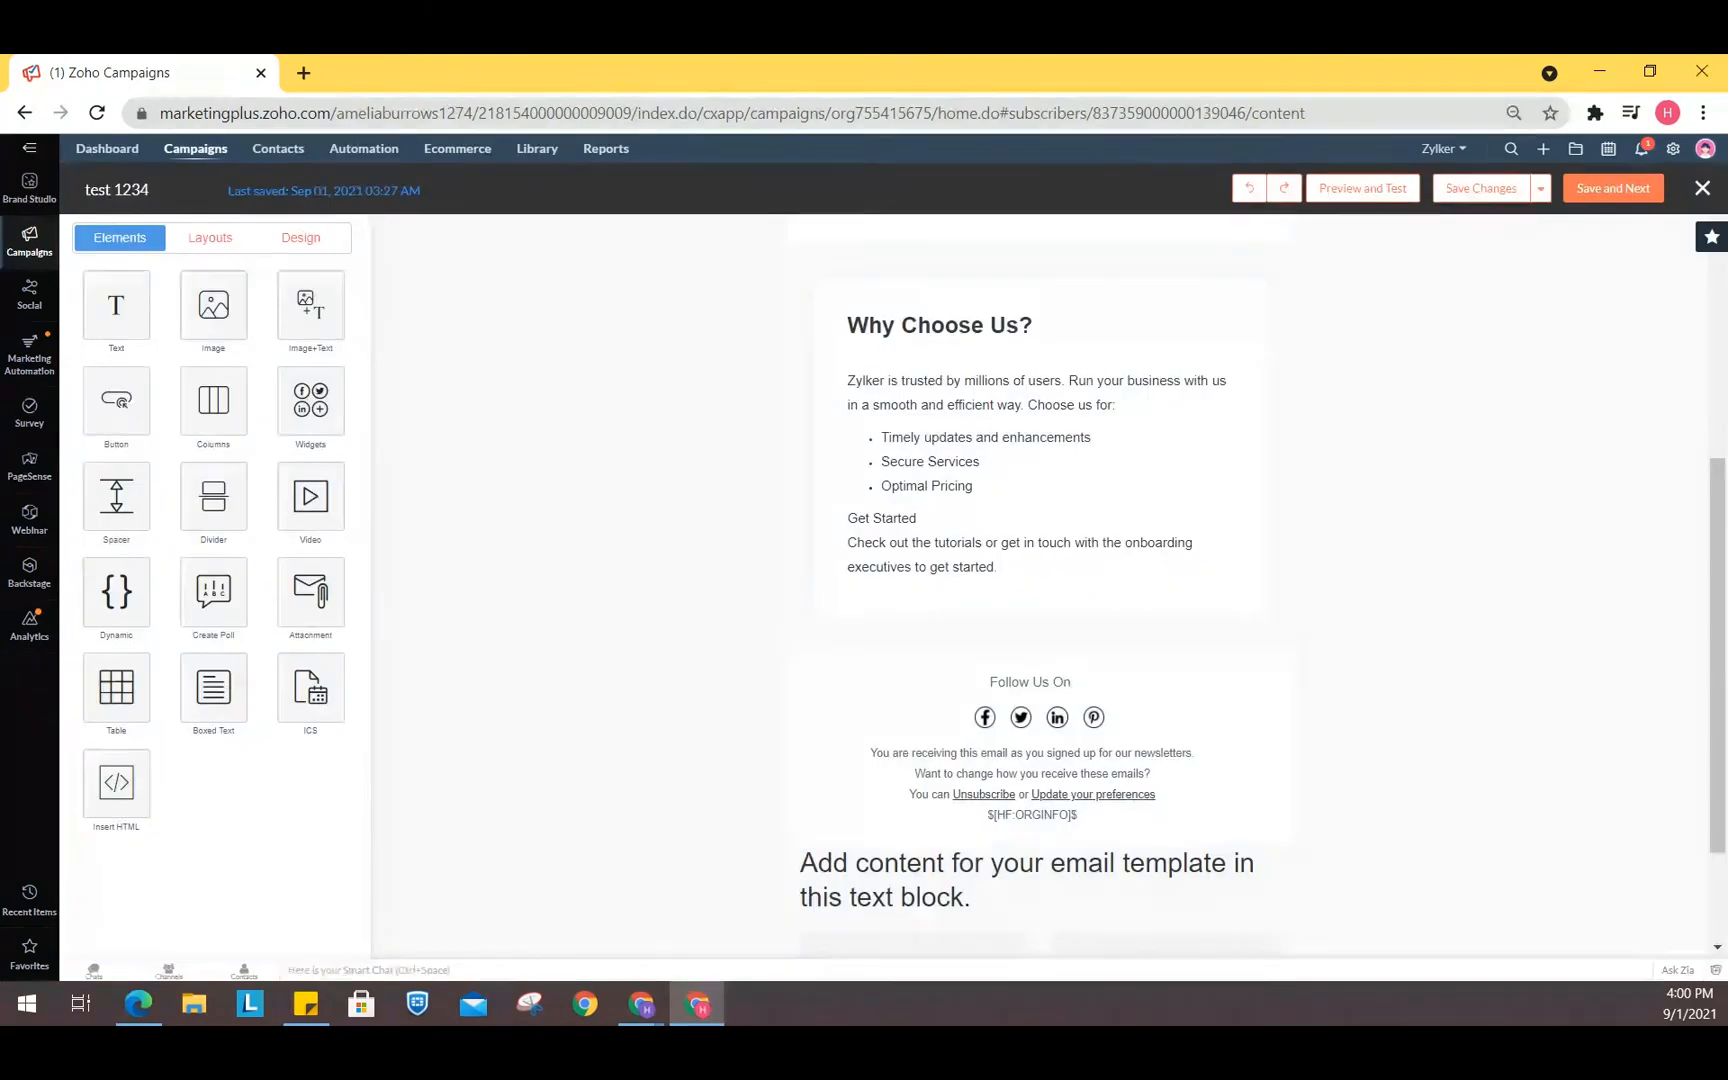
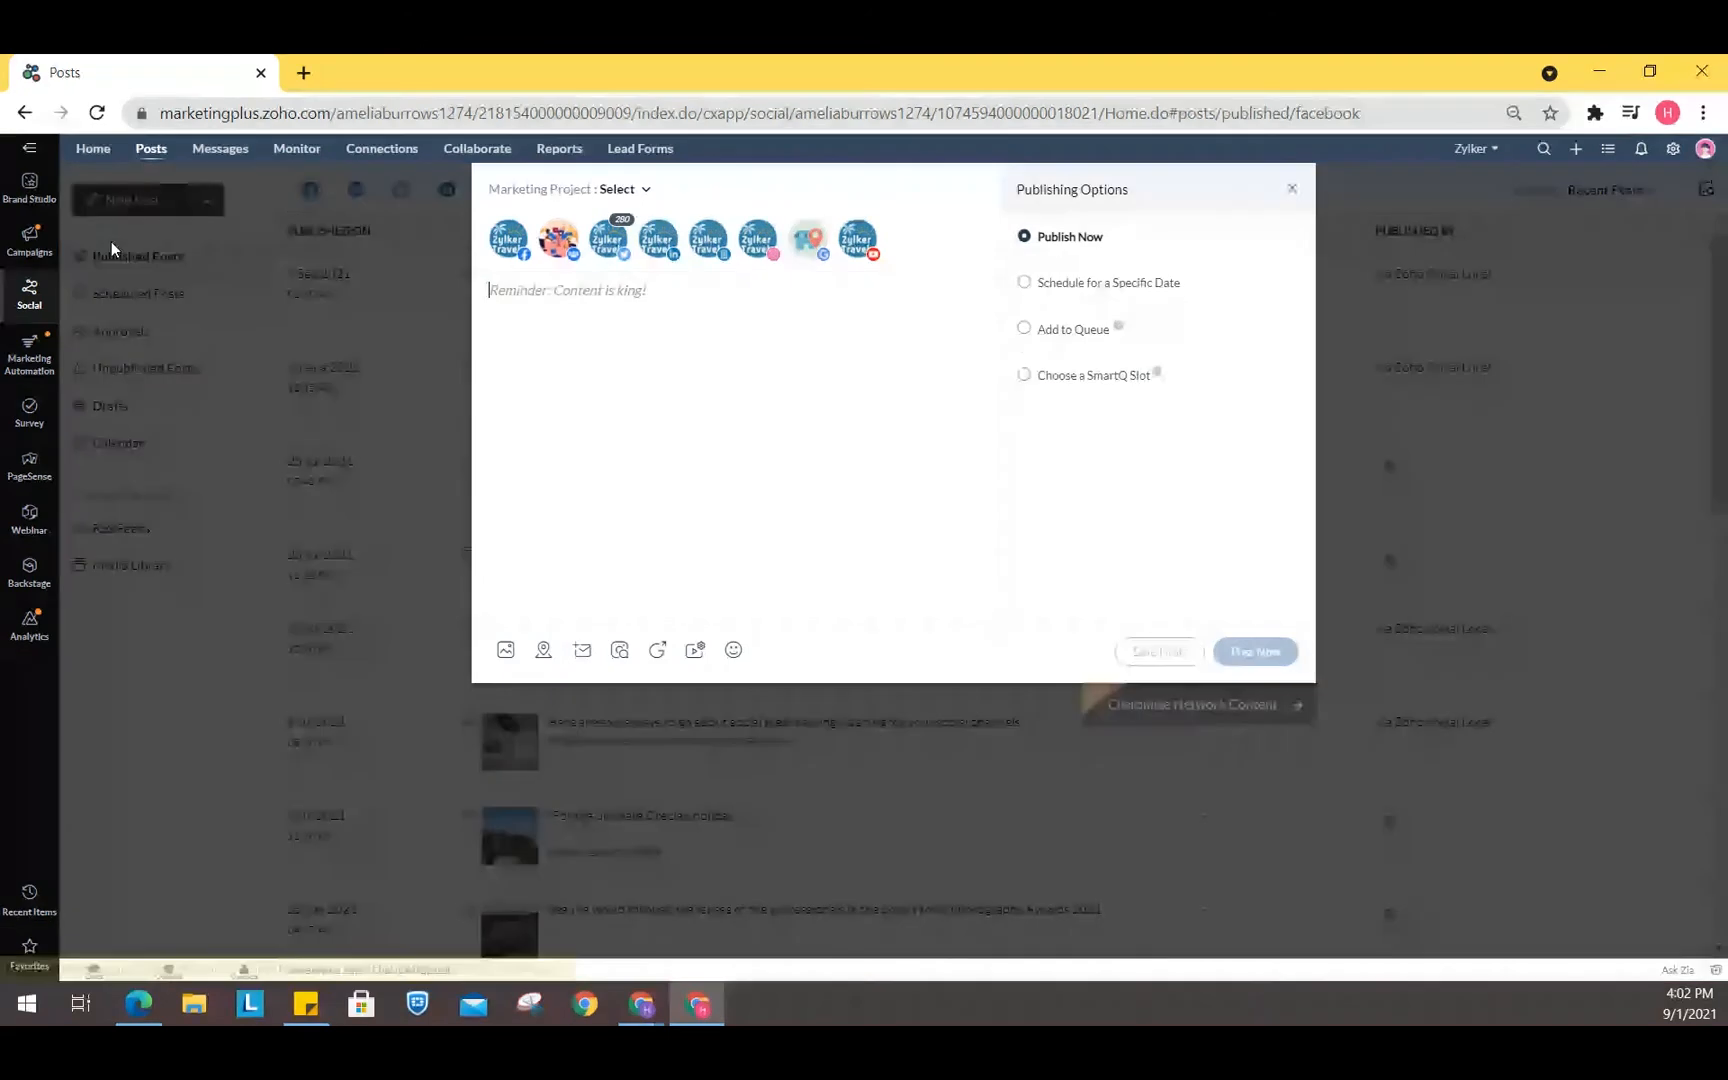
- Assign the new social post to the Mobile App Launch marketing project
click(643, 190)
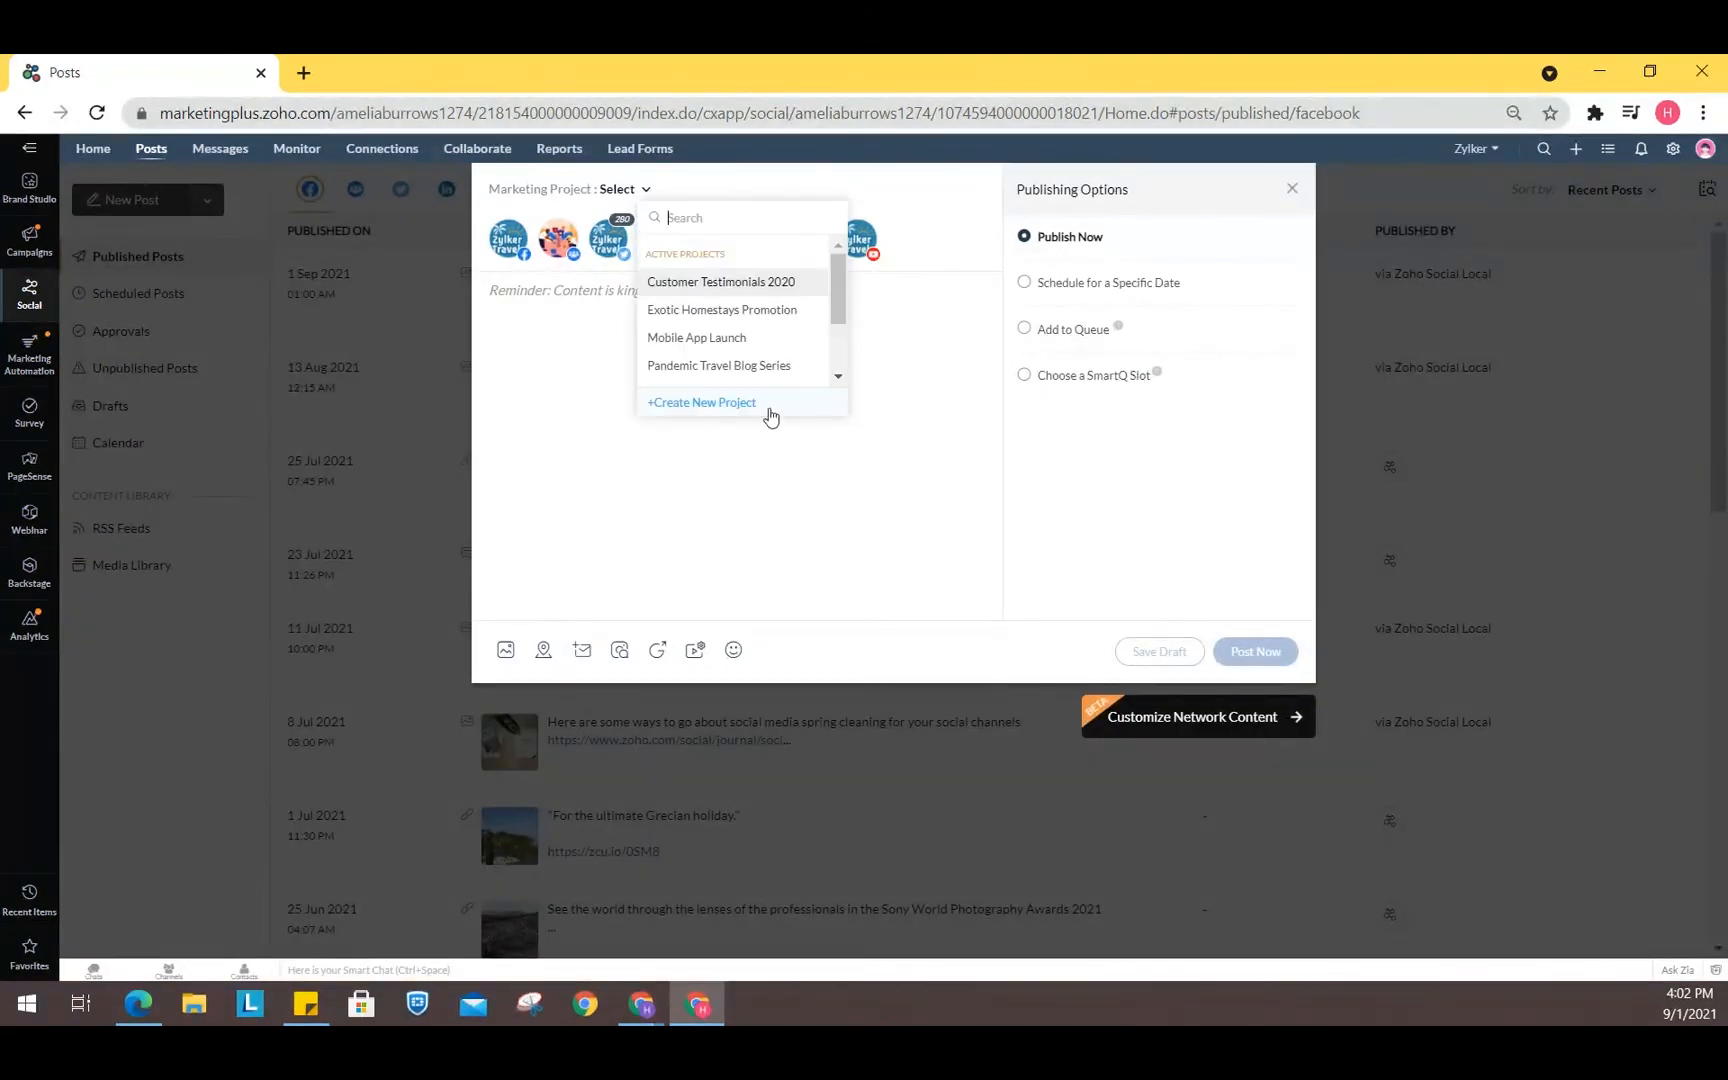
click(680, 338)
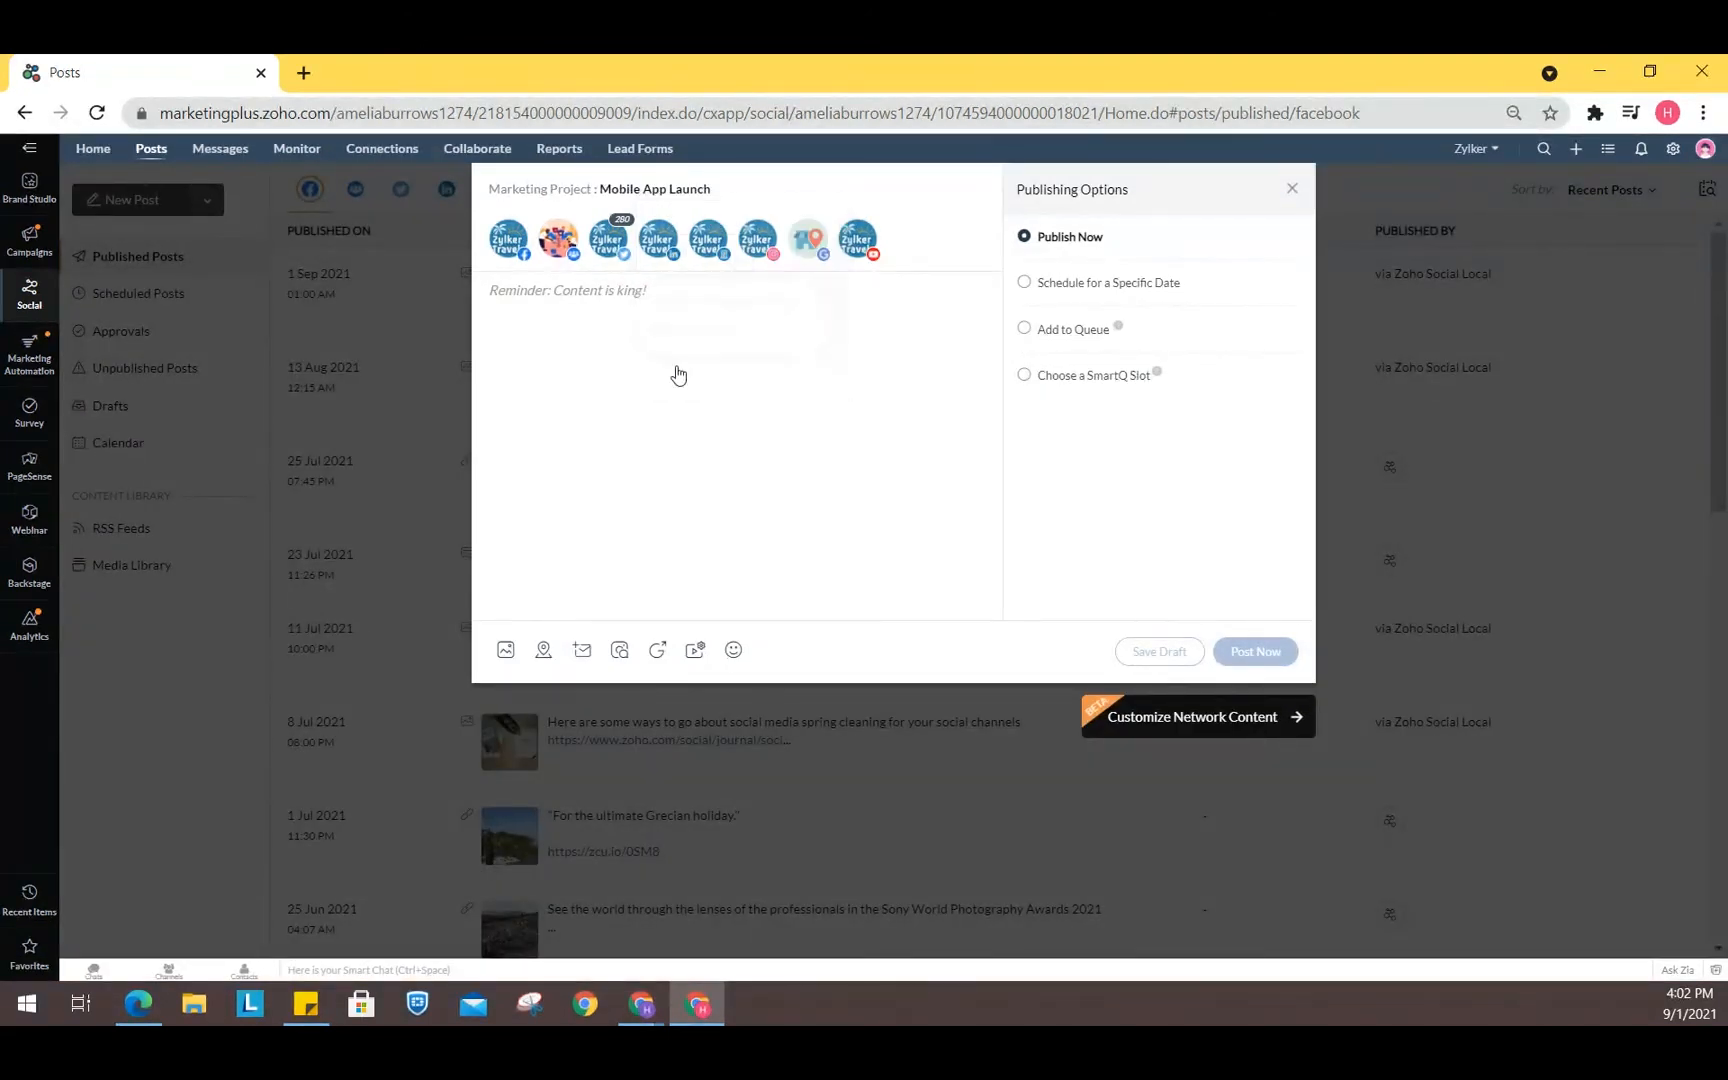
click(688, 195)
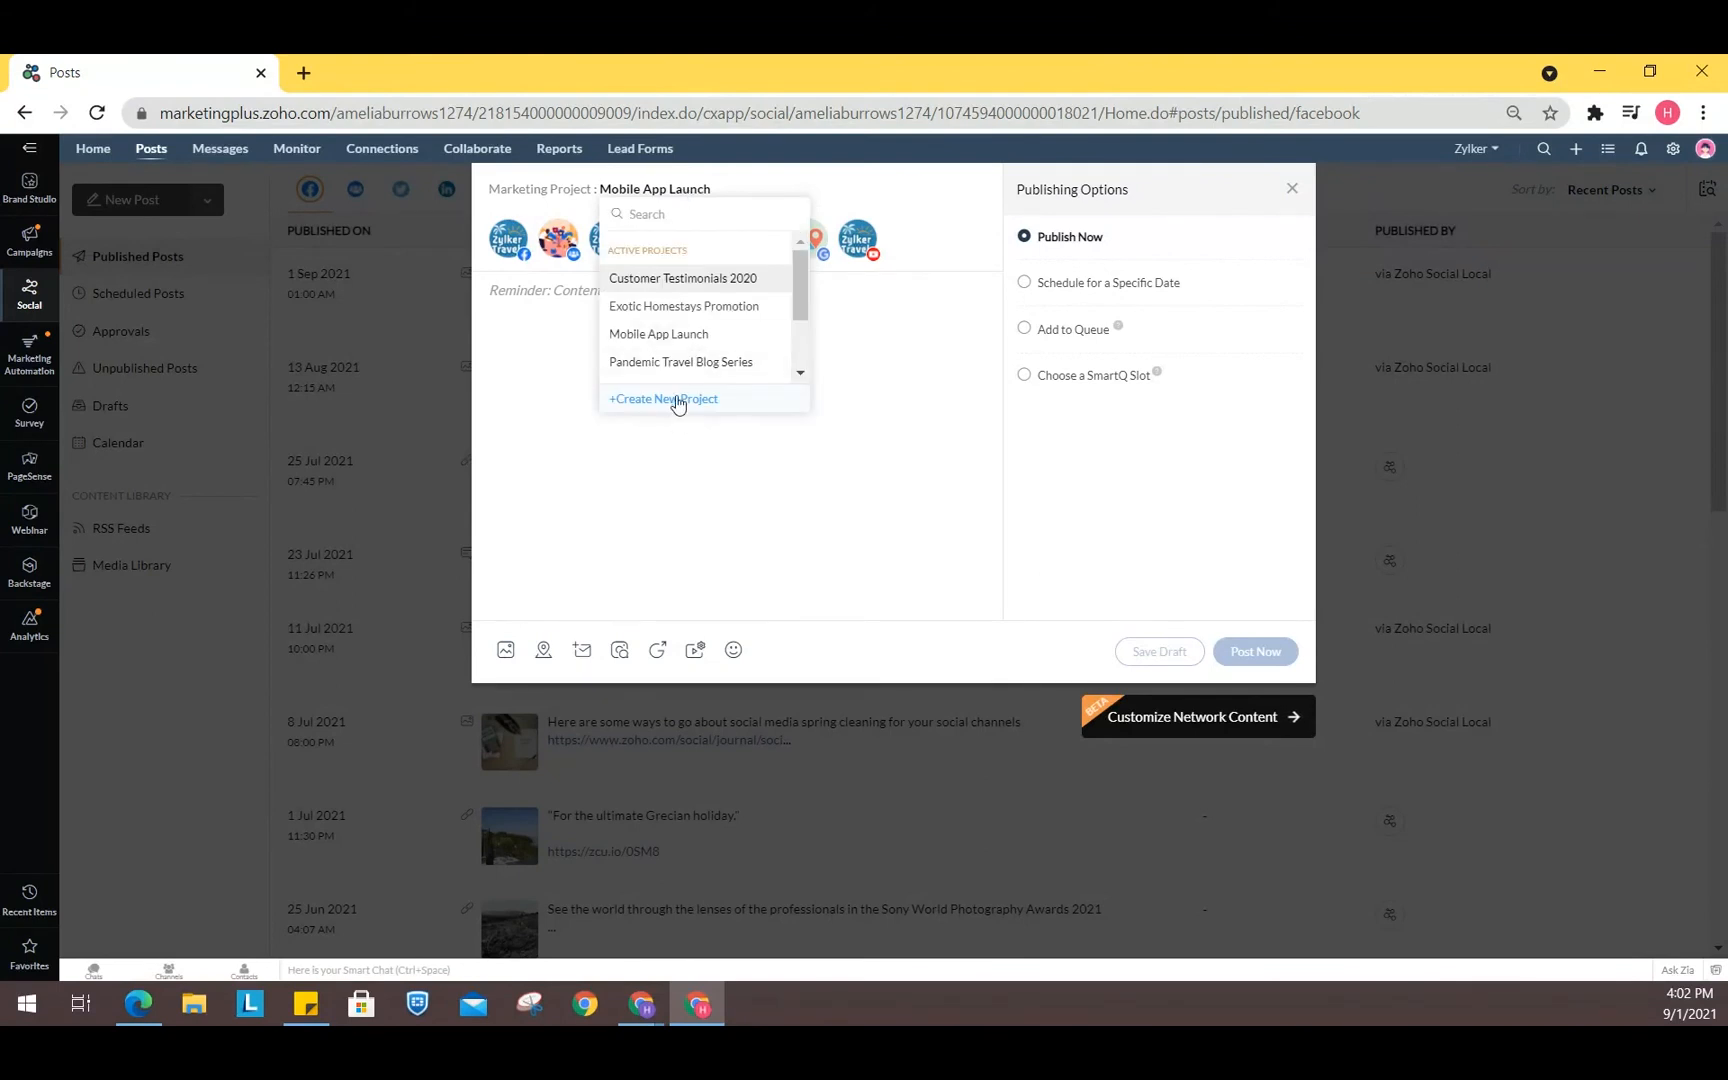
click(641, 402)
click(552, 373)
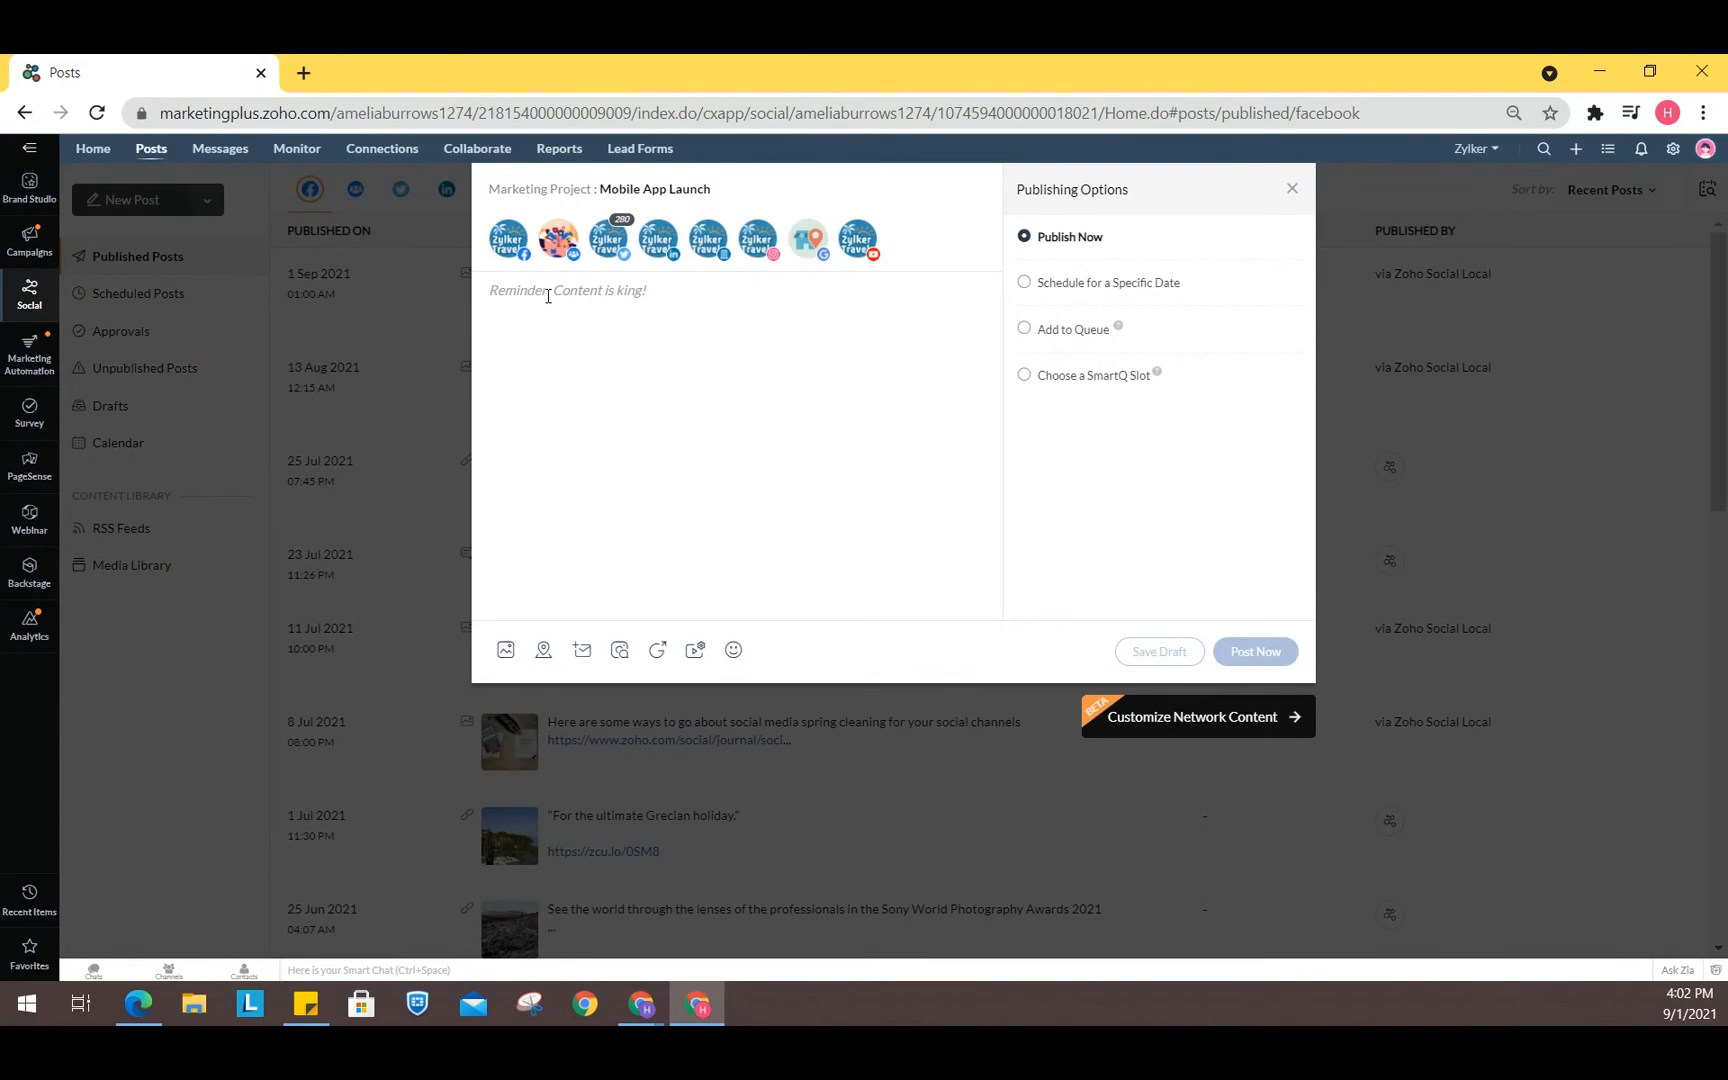
- Write the post text "Hello there!"
text(h)
key(BackSpace)
text(hELL)
key(BackSpace)
key(BackSpace)
key(BackSpace)
key(BackSpace)
text(Hell)
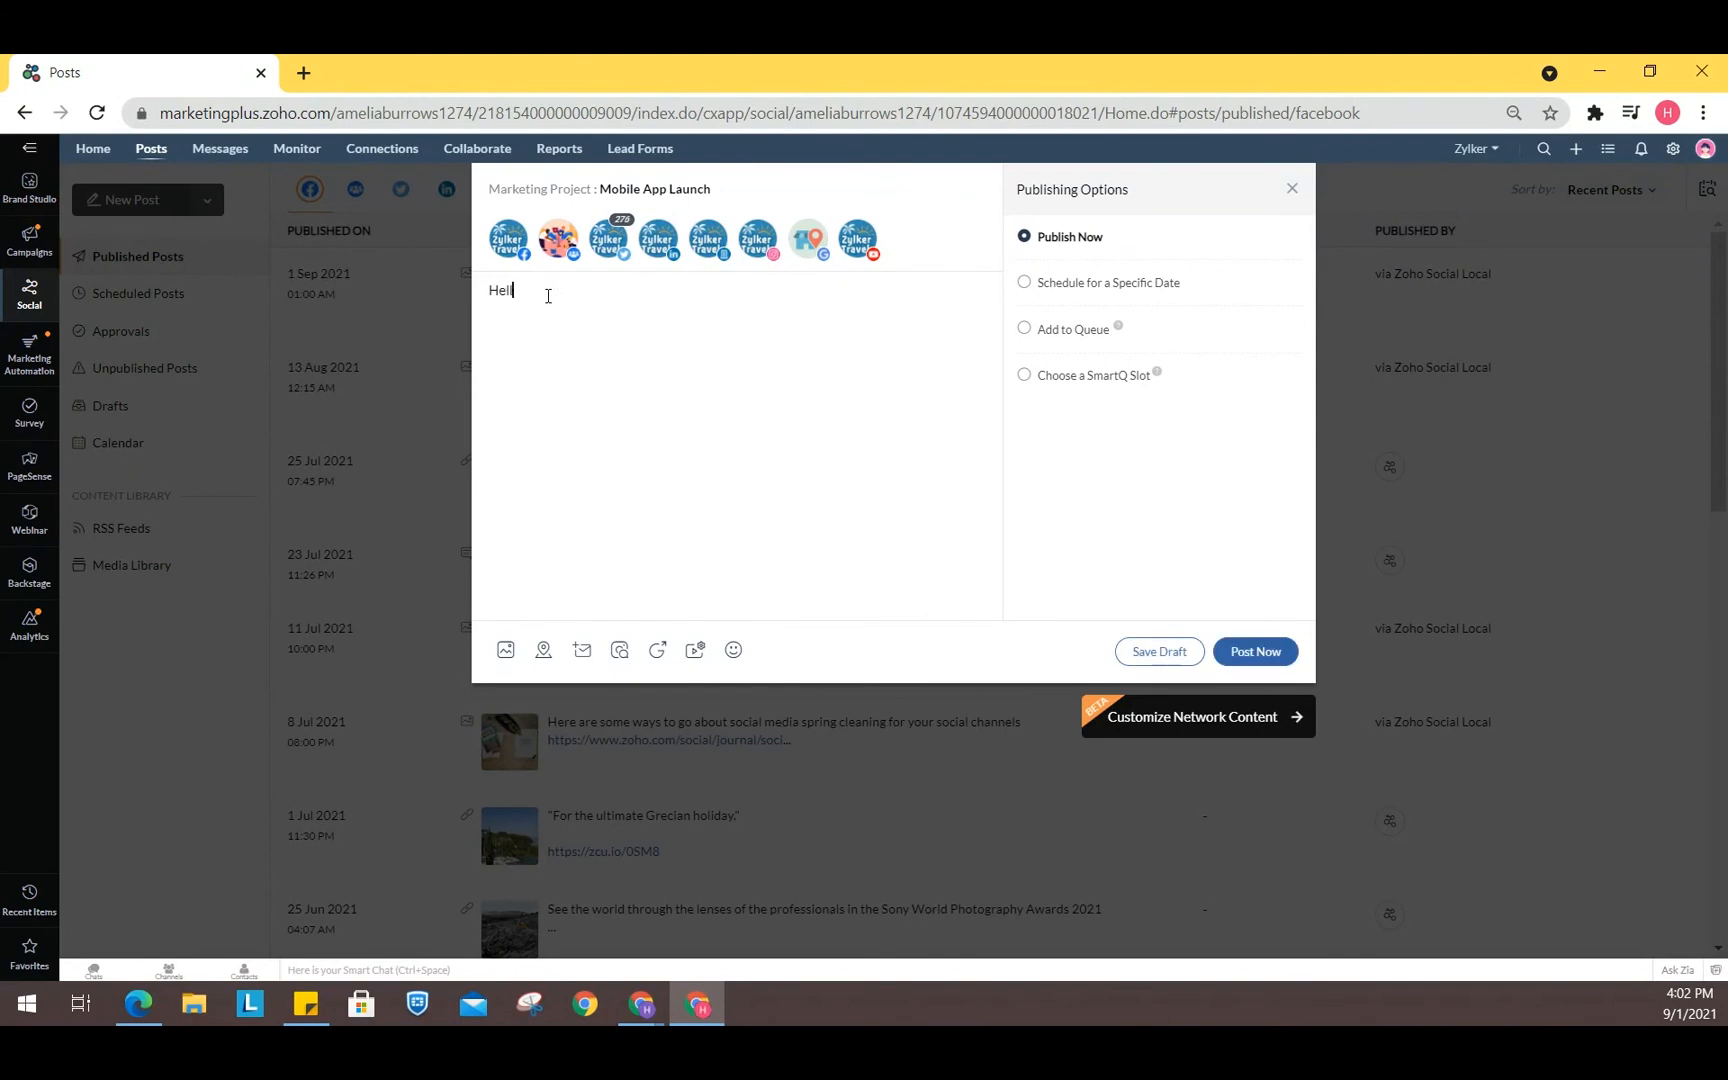
text(o there!!)
- Review the specific-date, queue and SmartQ slot publishing options, then close the post composer
click(1024, 284)
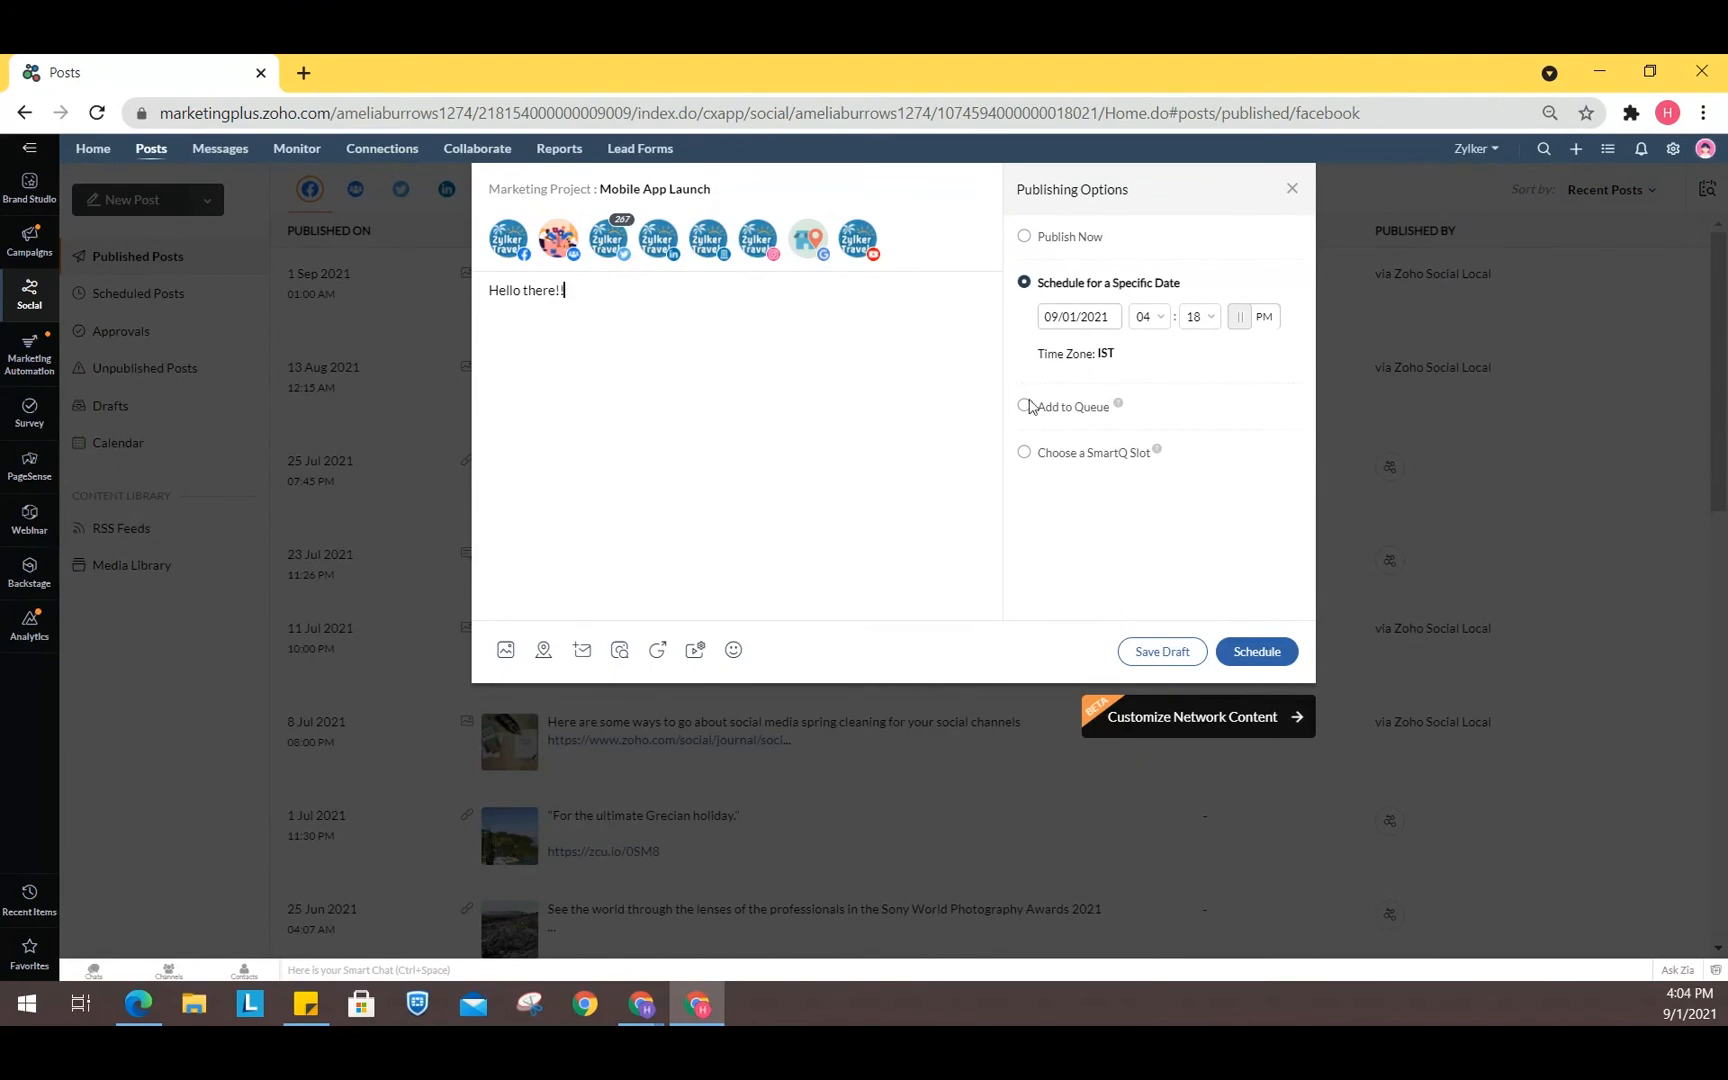
click(1024, 408)
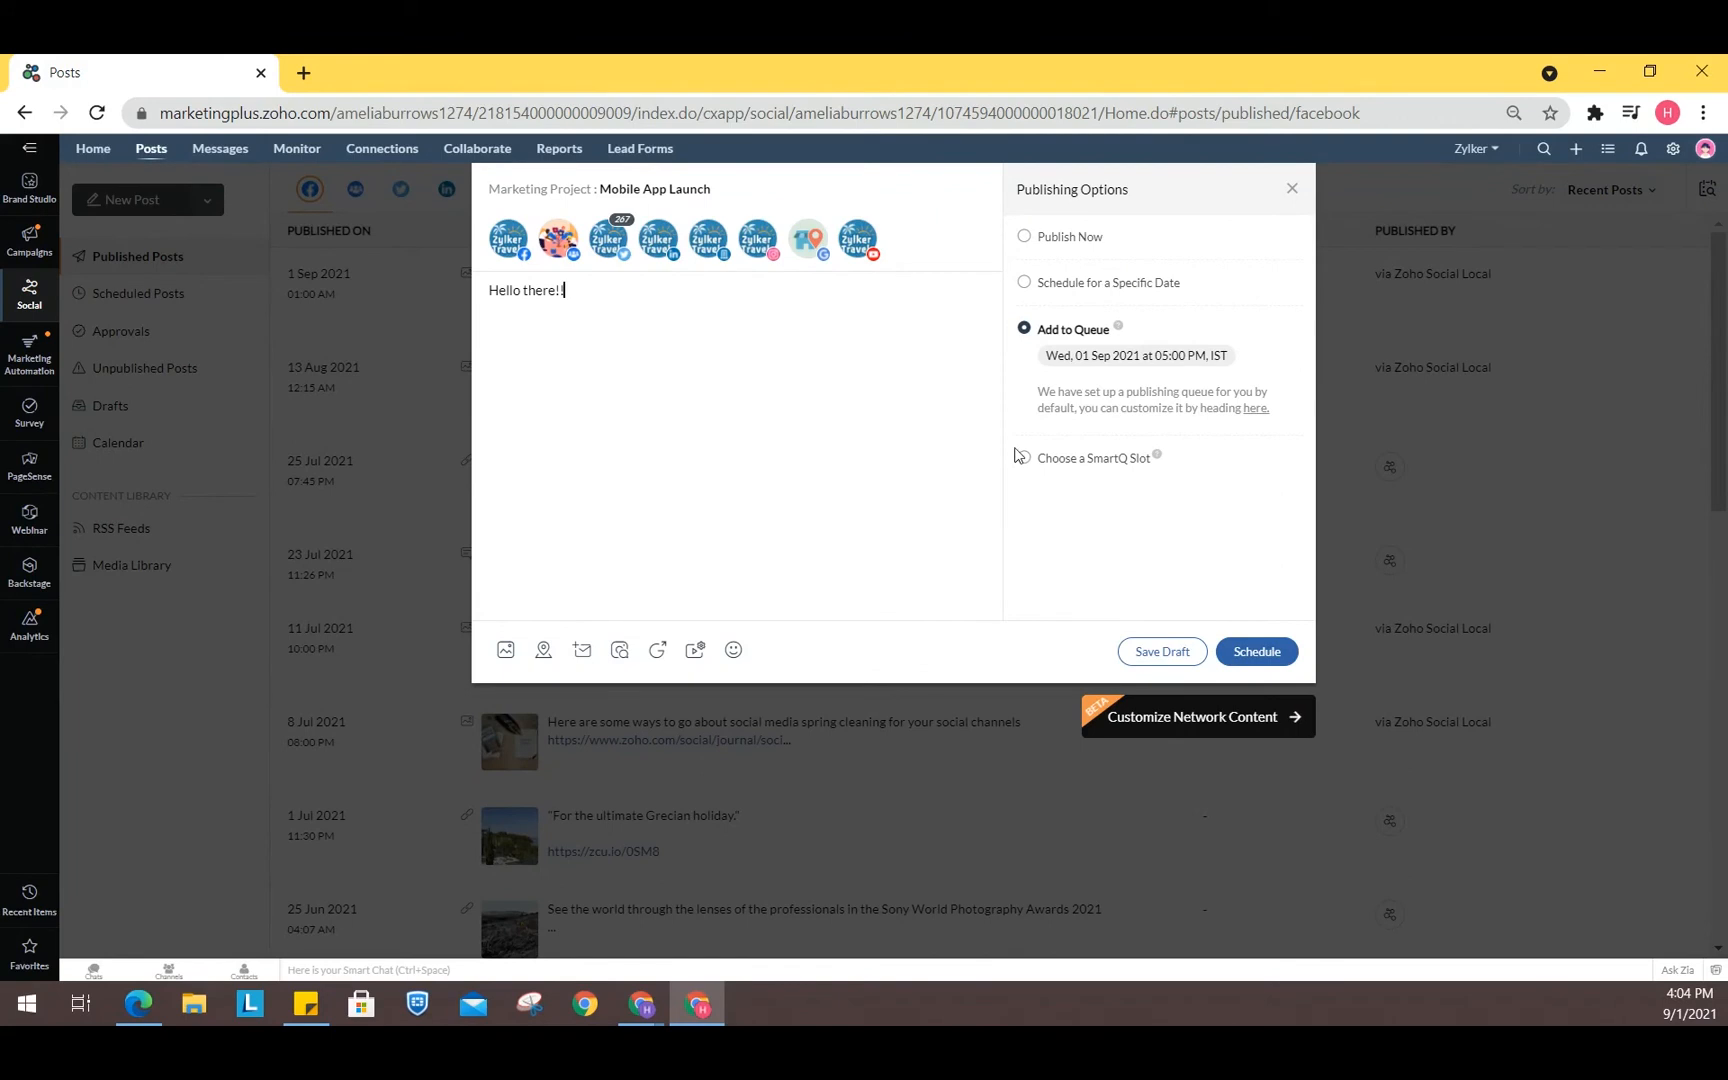
click(1020, 457)
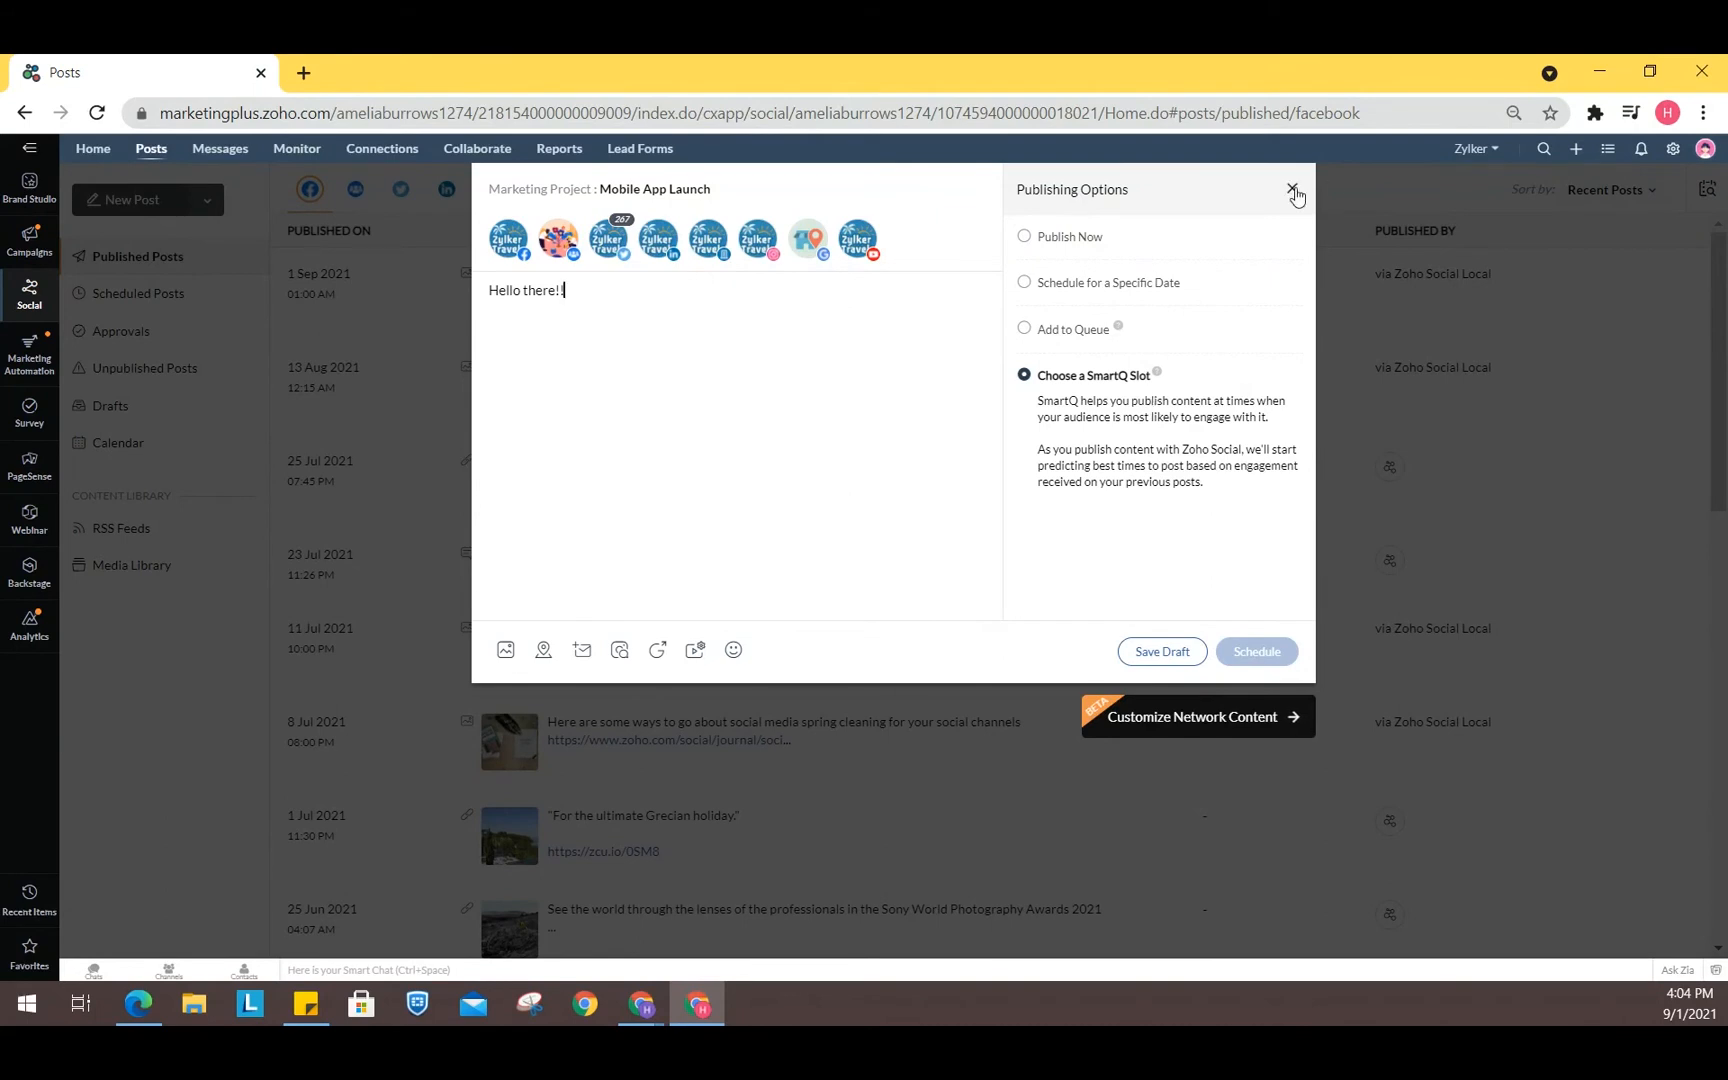
click(1292, 190)
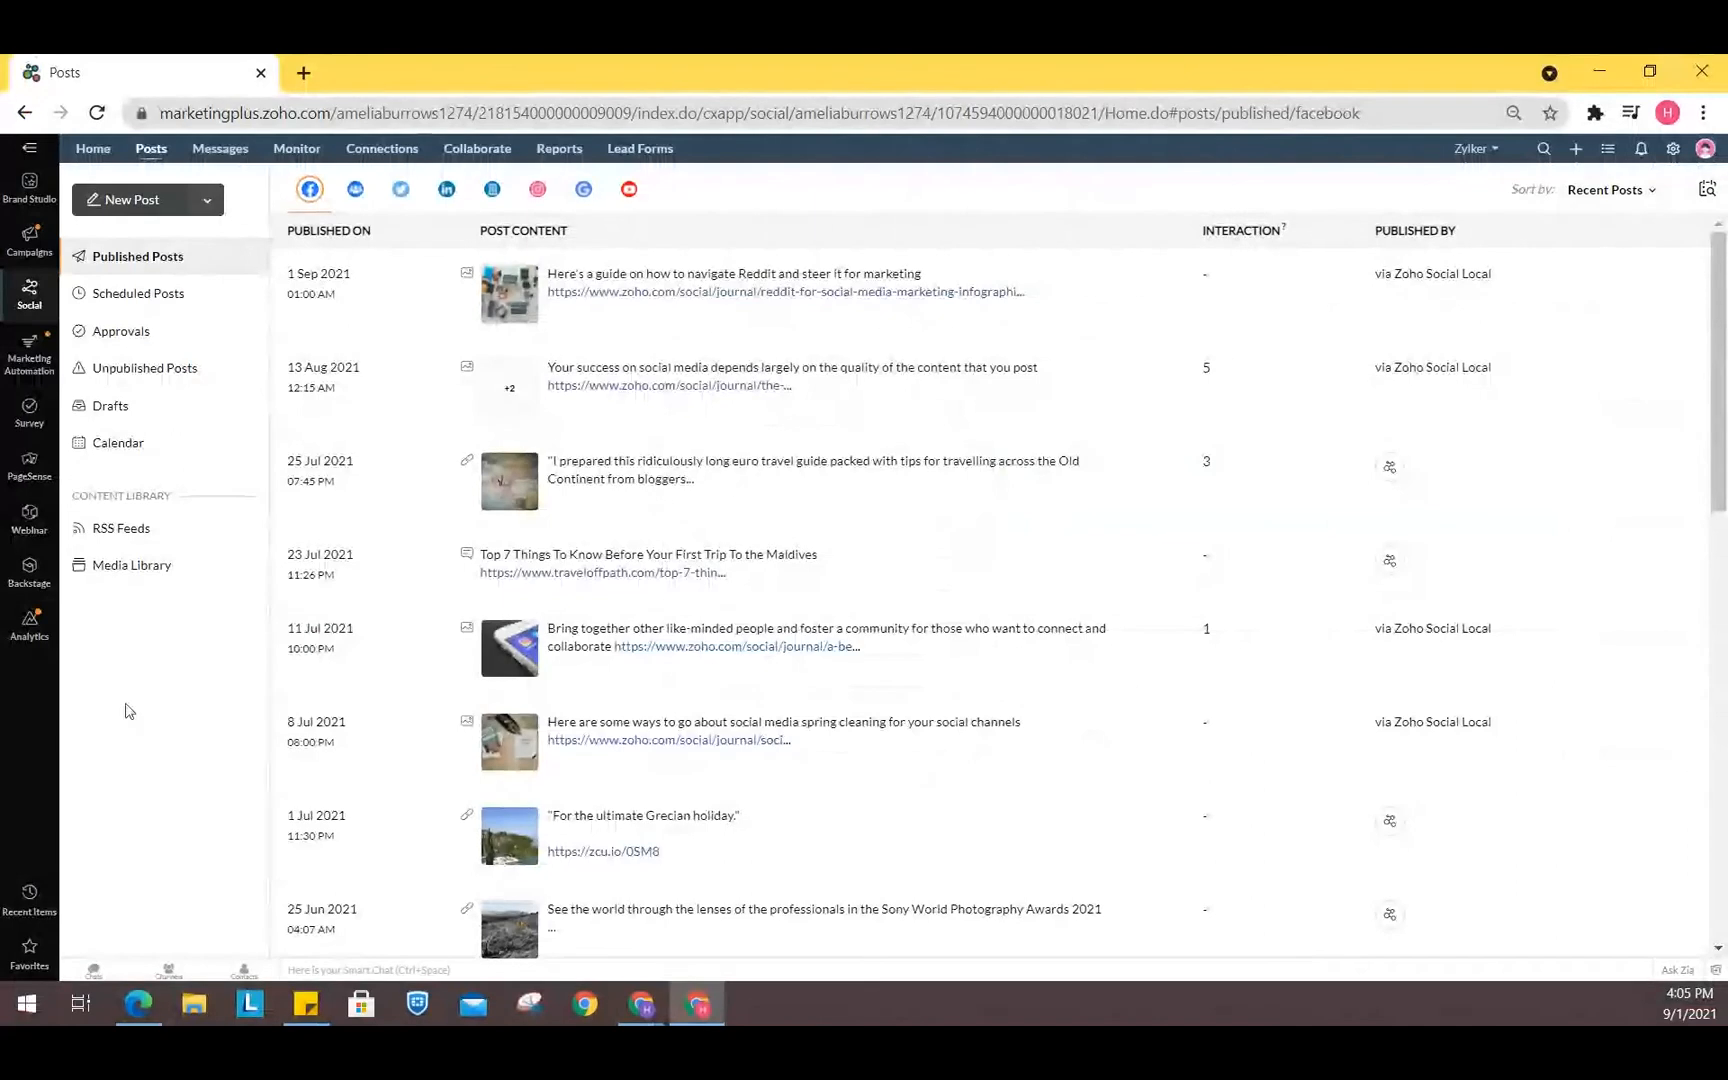
- Open the Customer Feedback Survey from the Survey module and view its summary pages
click(33, 428)
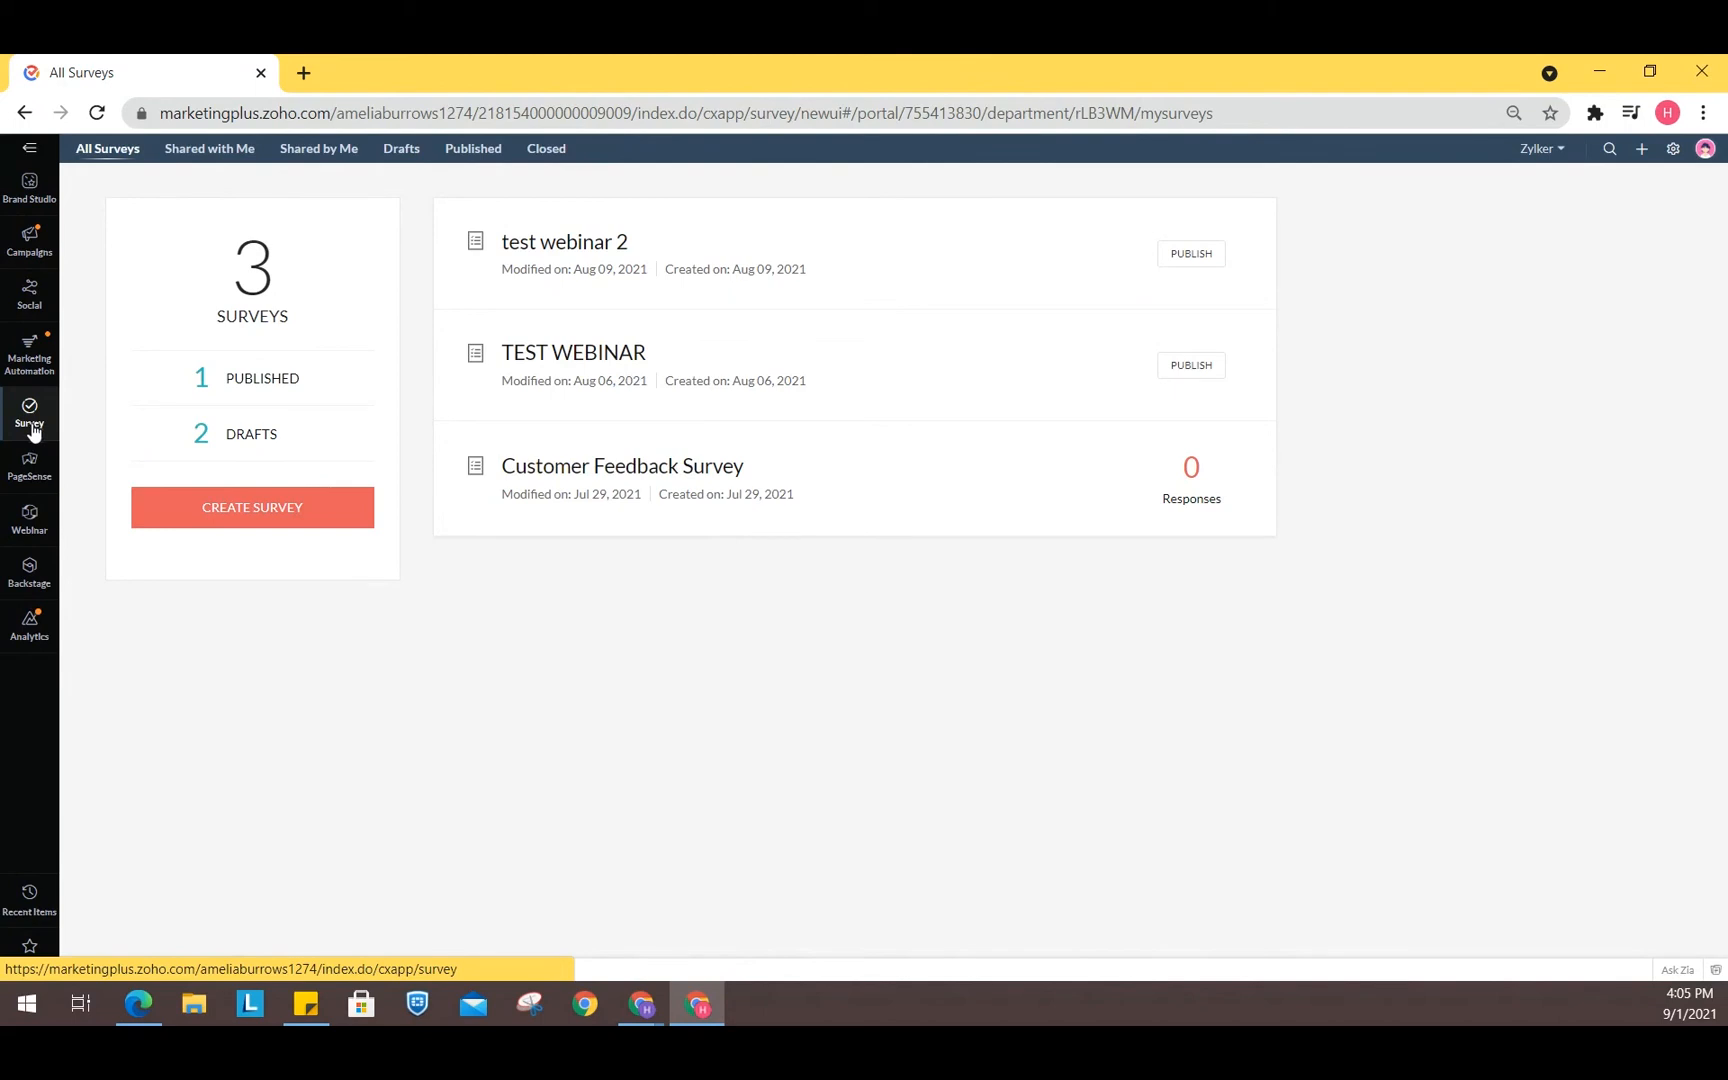
click(588, 466)
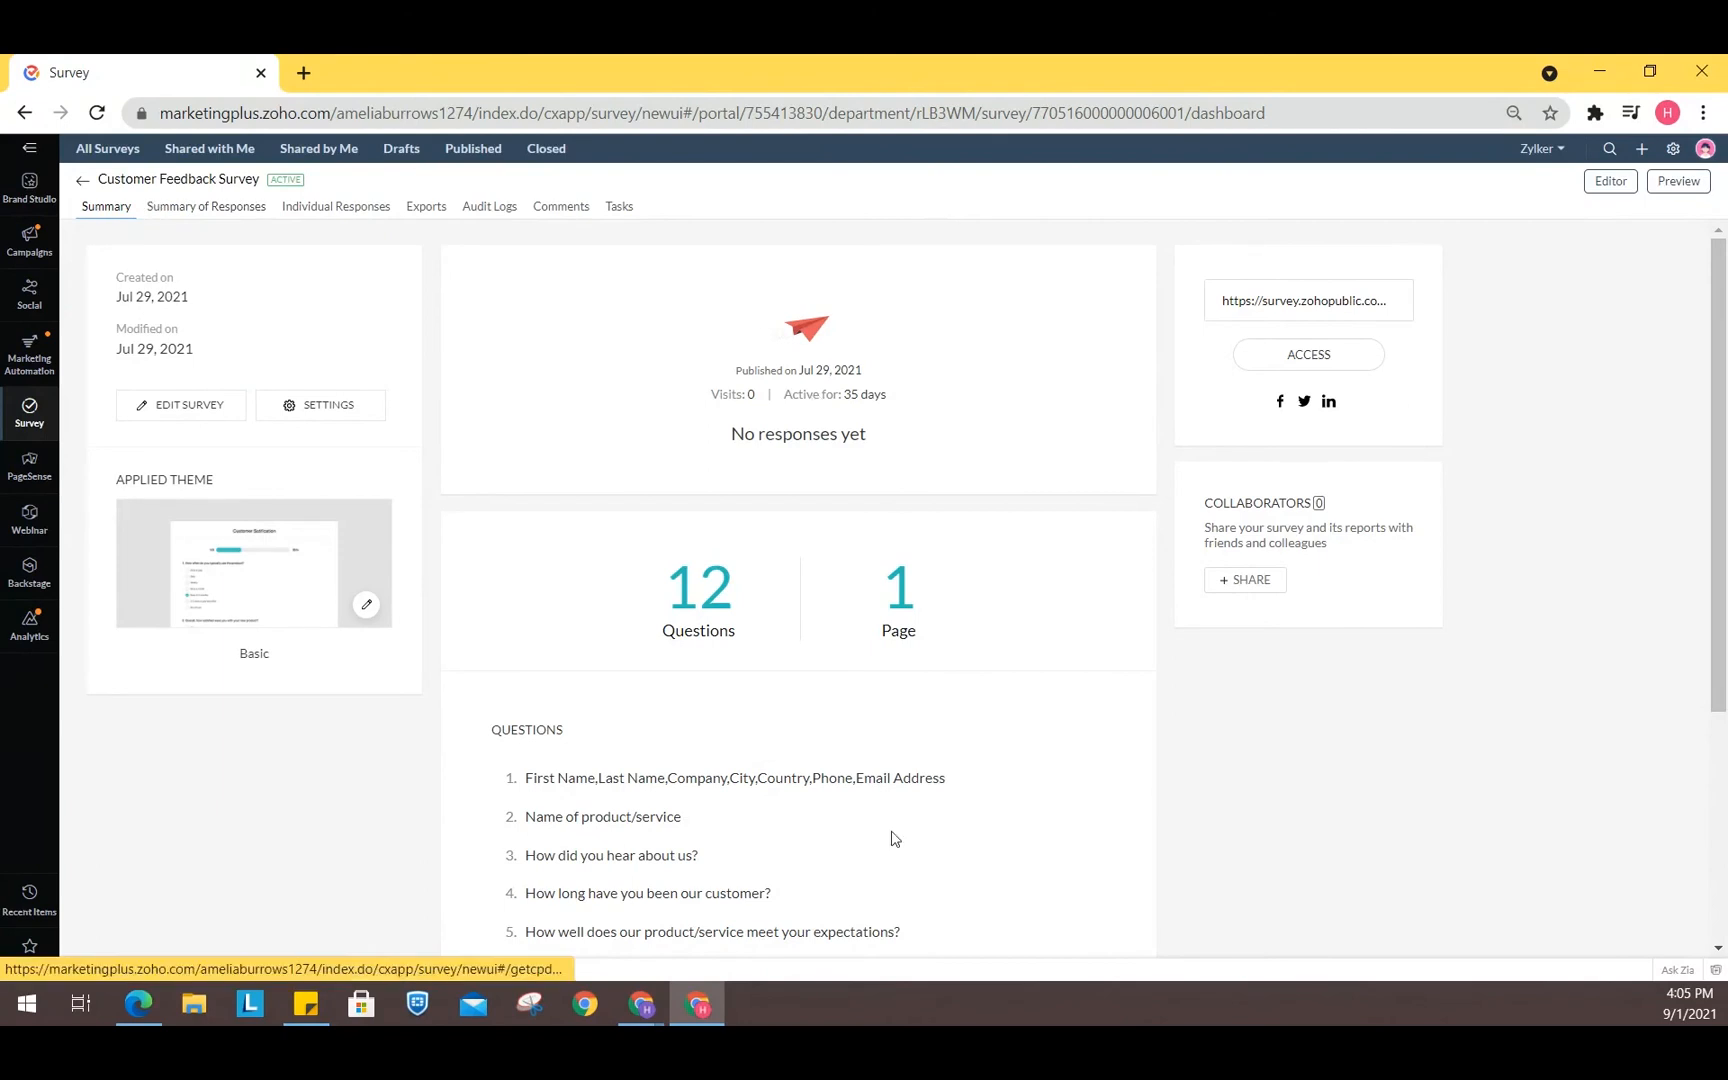
click(195, 210)
click(105, 207)
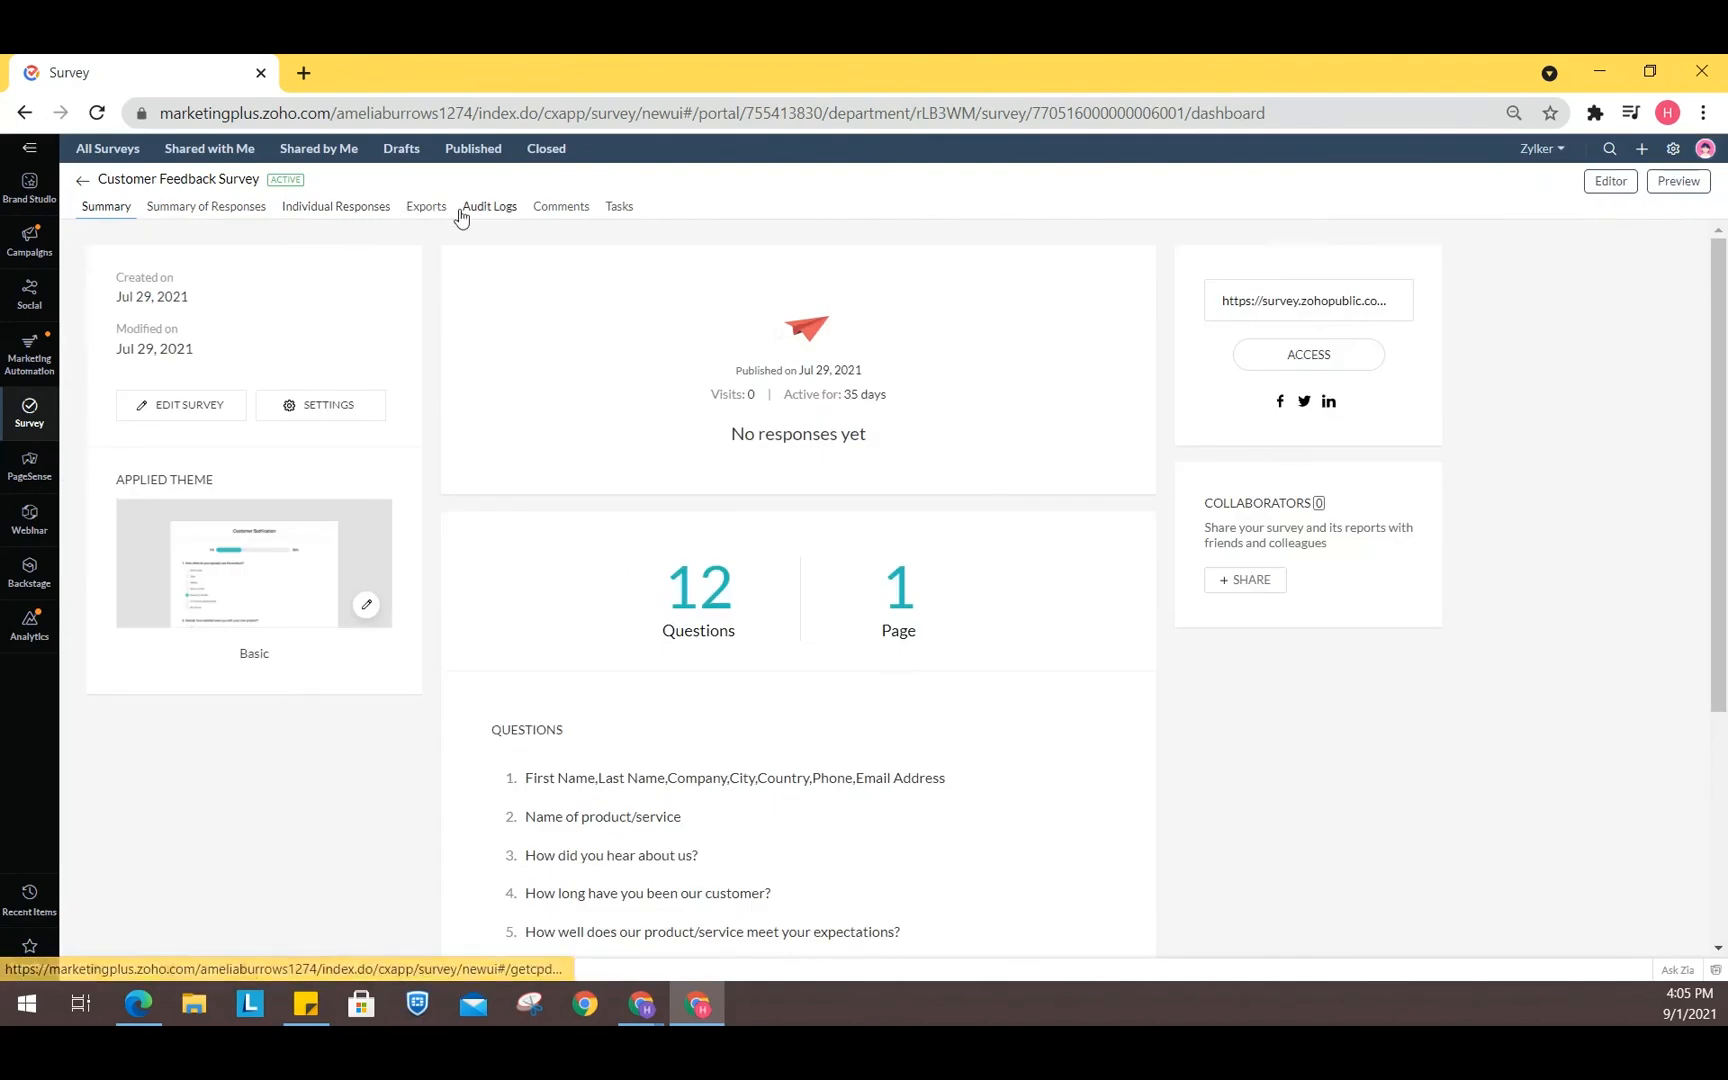
- Open the survey in the editor and browse the list of question types
click(1608, 184)
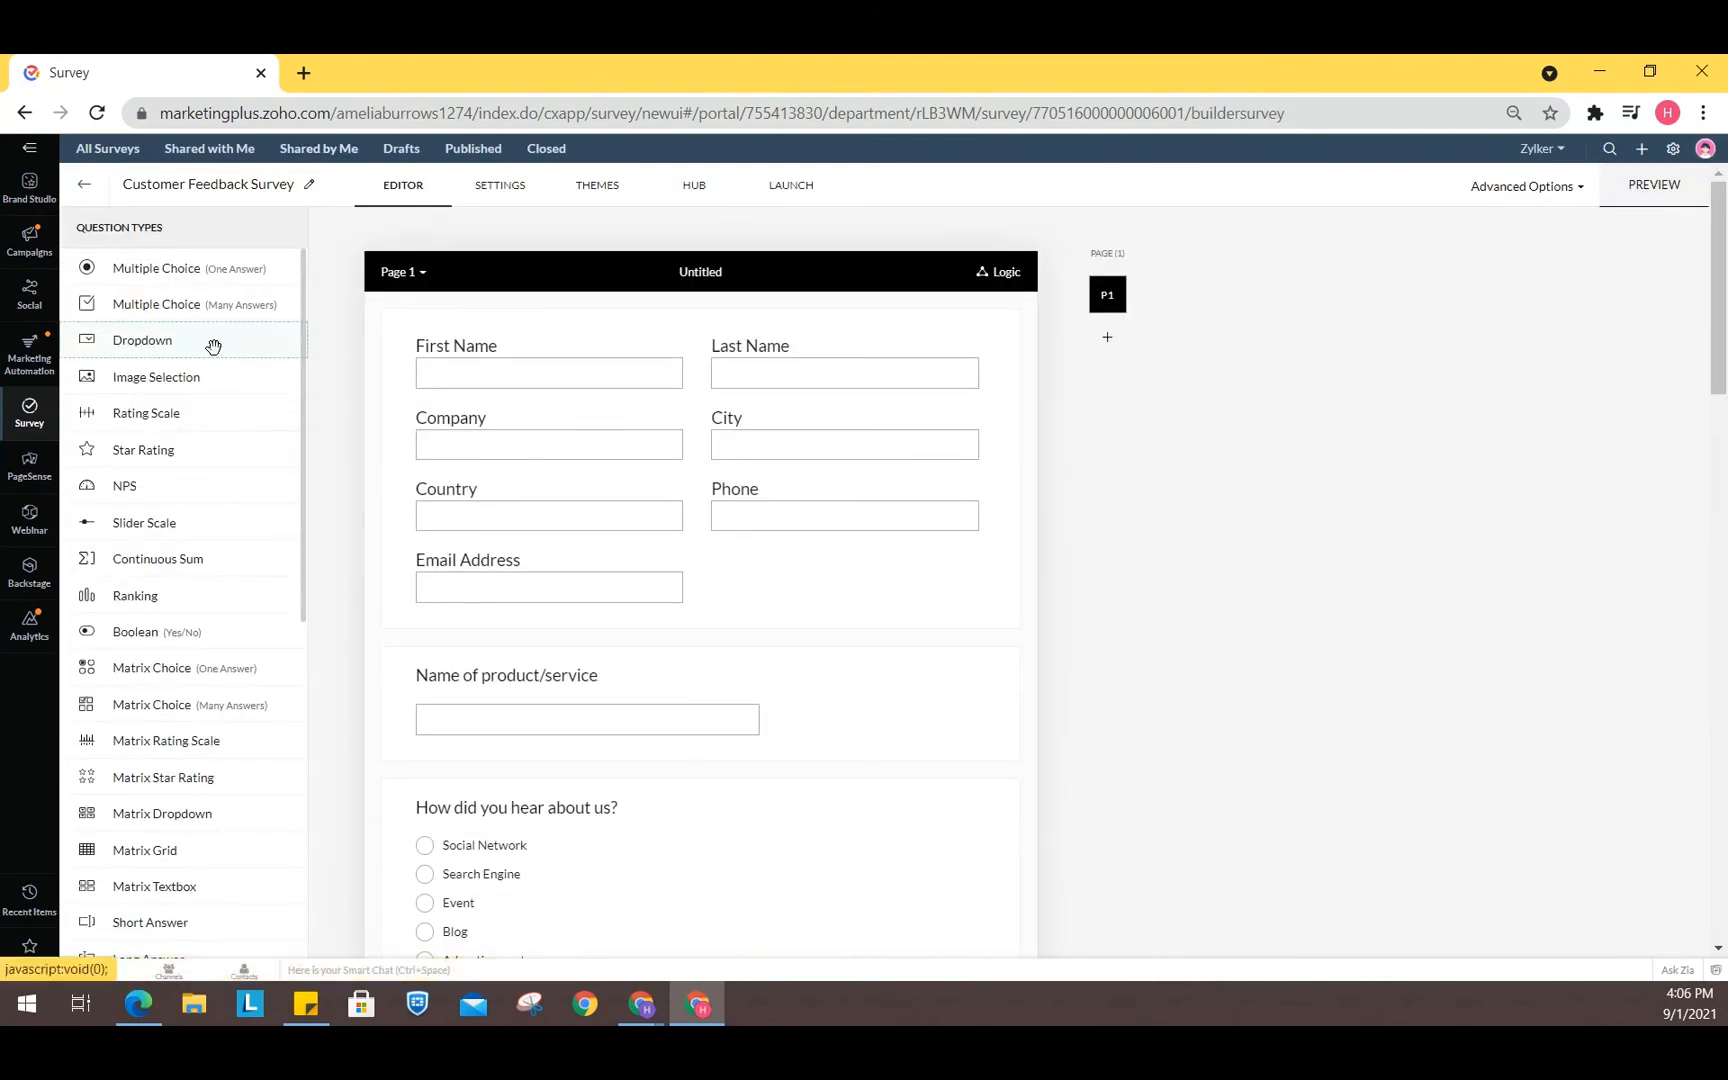
drag(162, 267, 300, 400)
scroll(140, 540, down, 6)
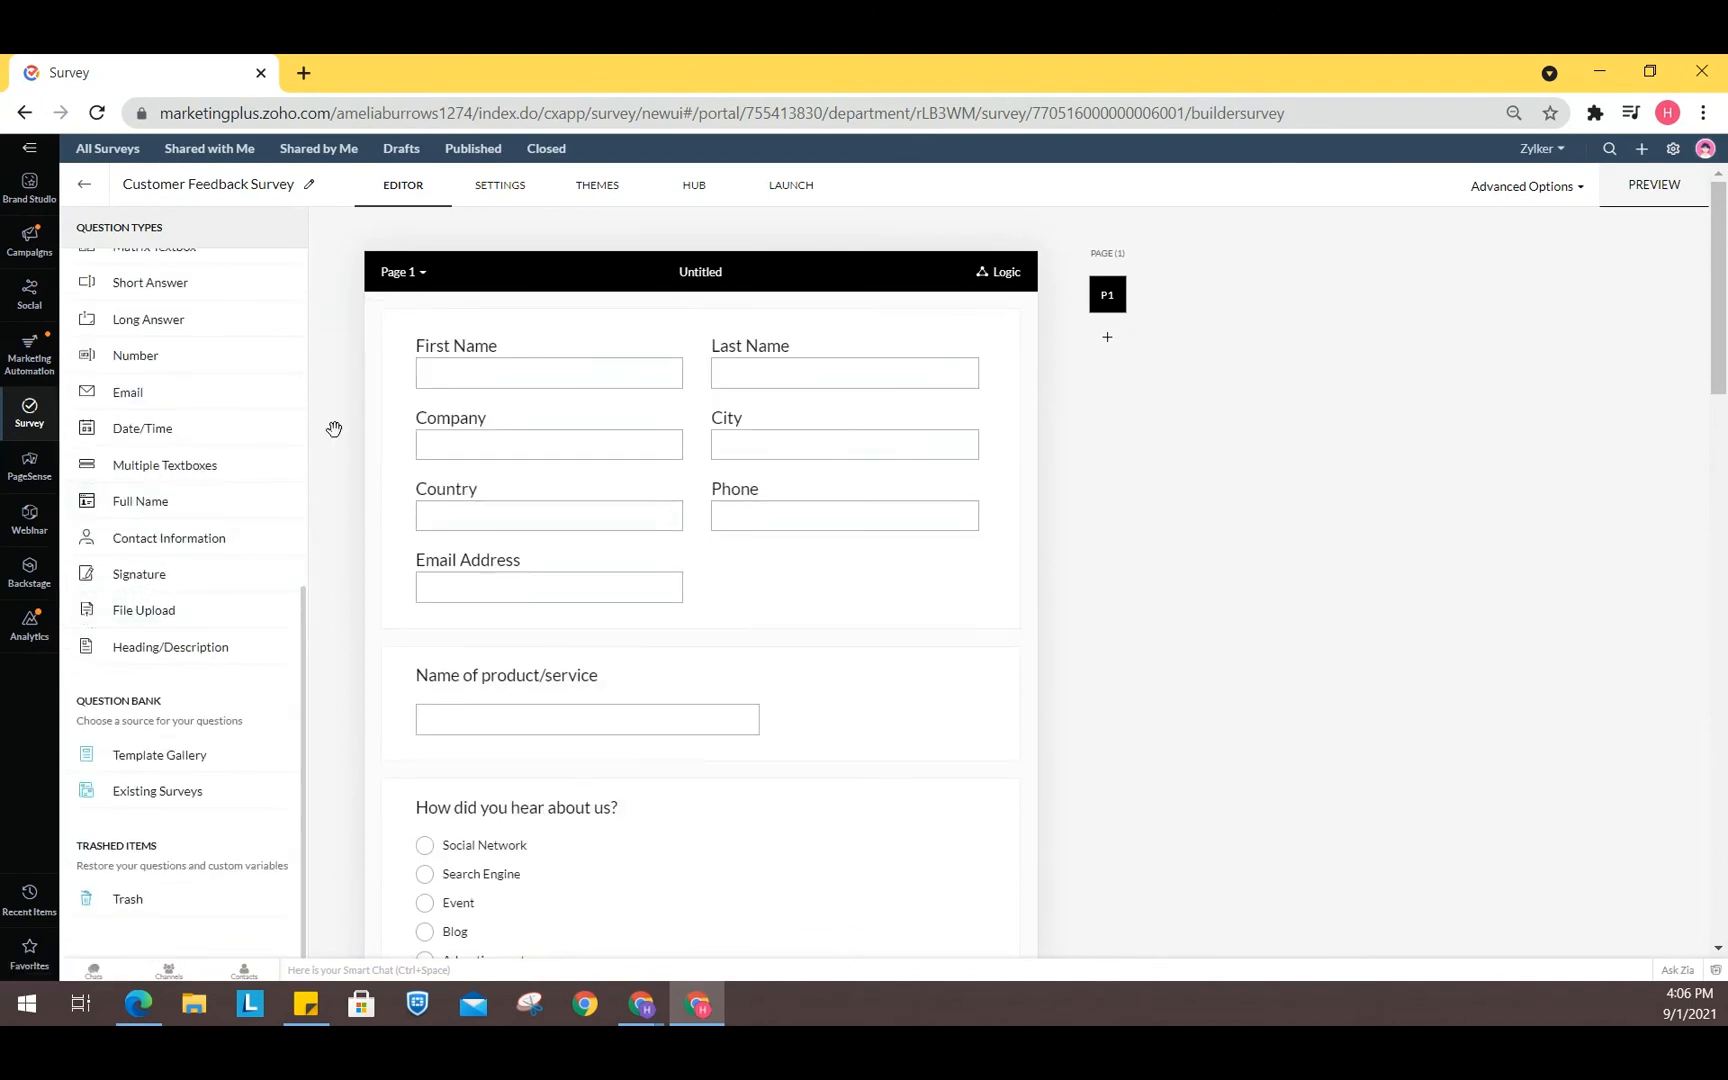
- Browse the survey's Settings, Themes and Hub pages
click(503, 195)
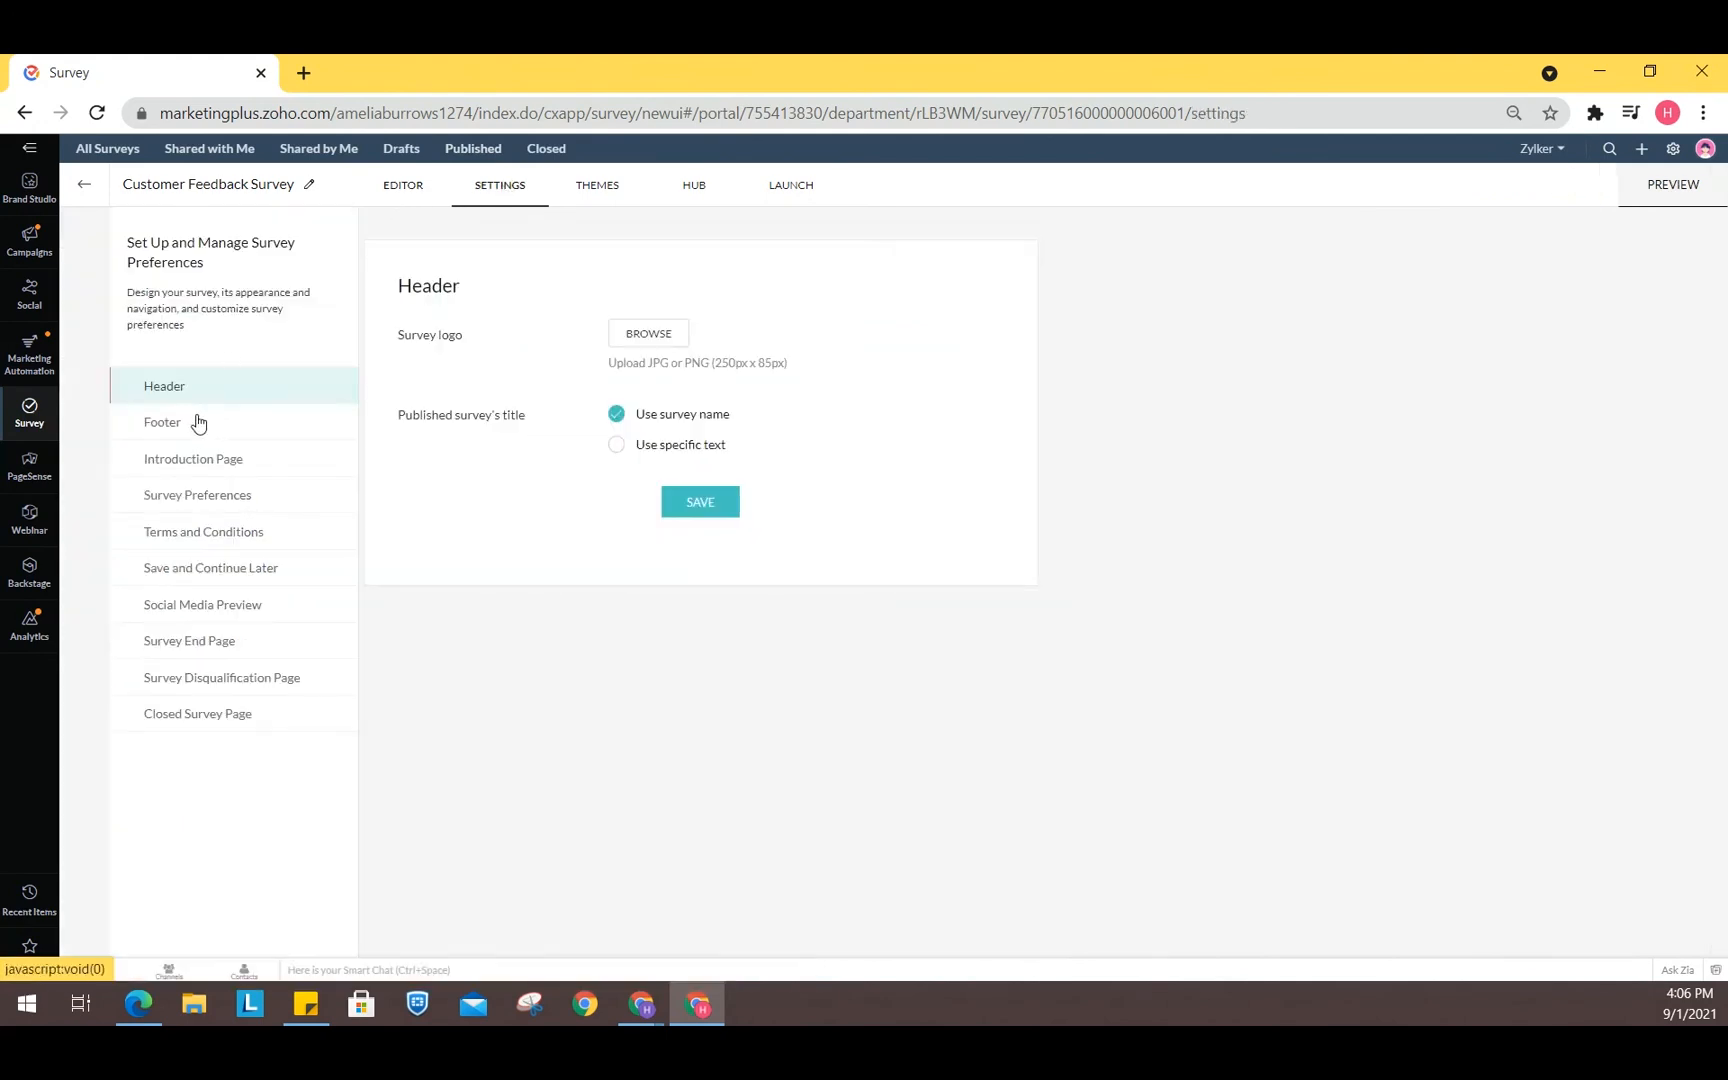
click(595, 203)
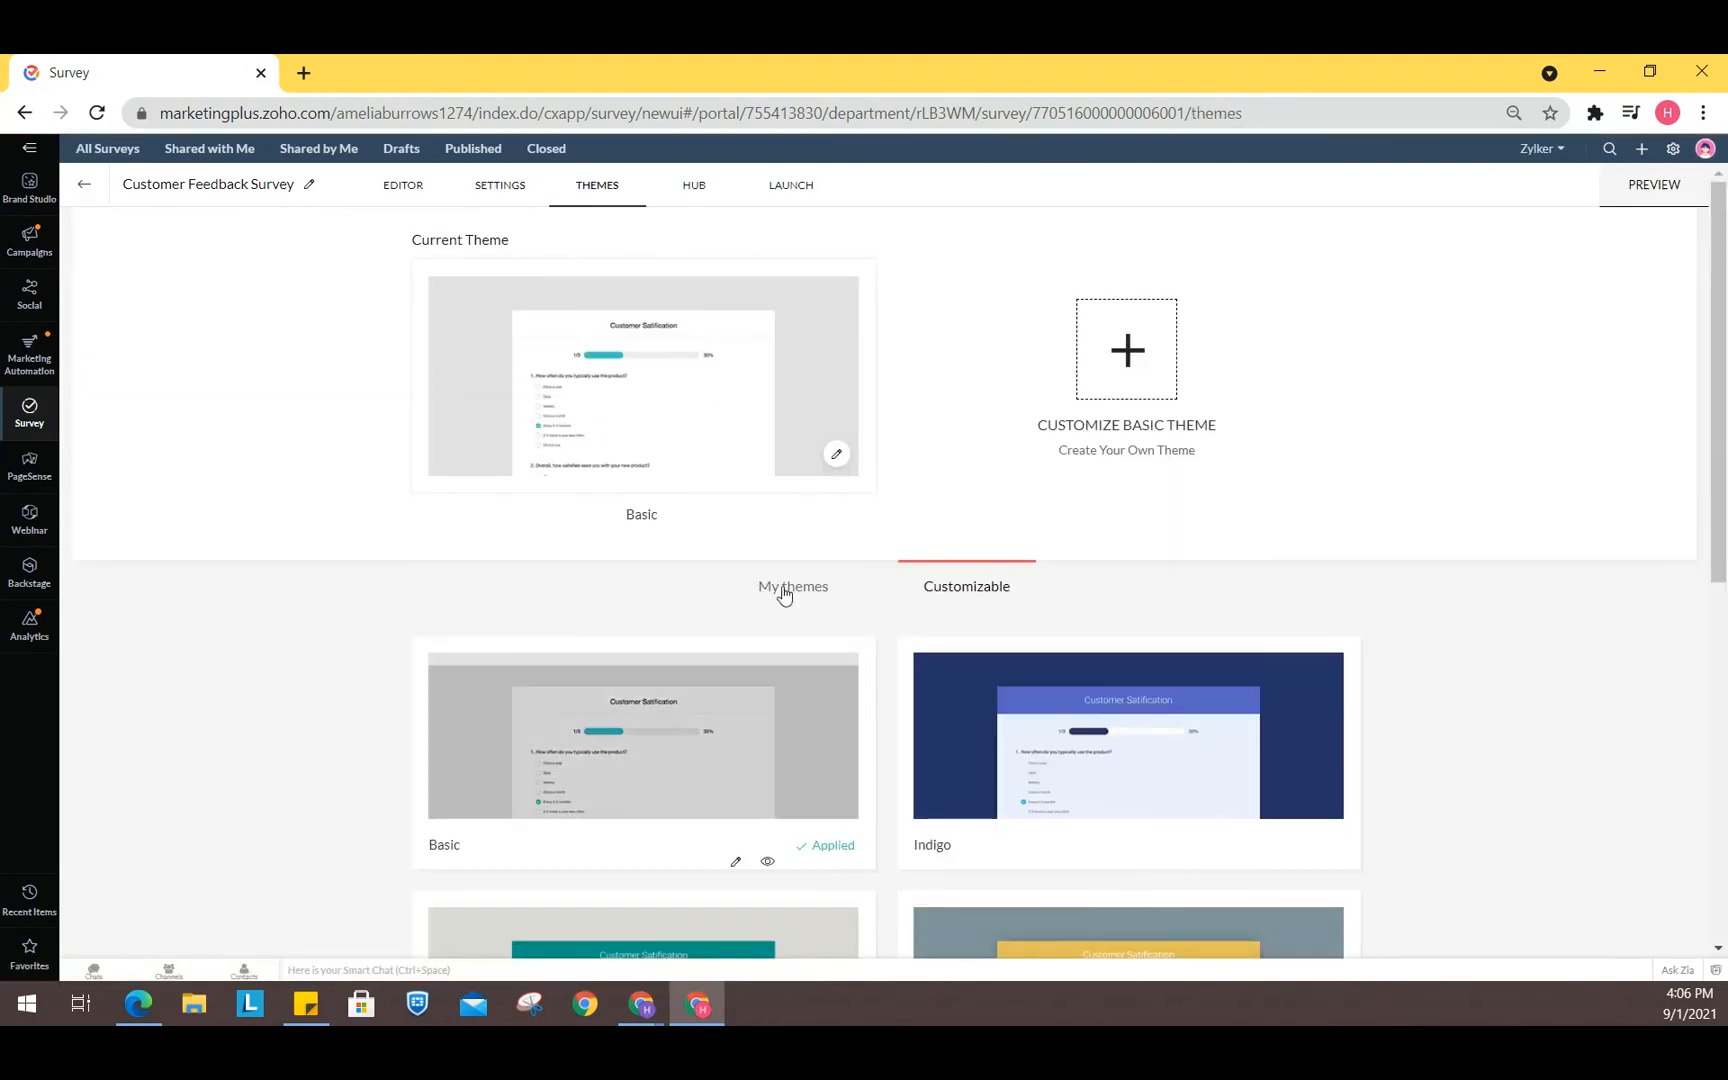
click(697, 198)
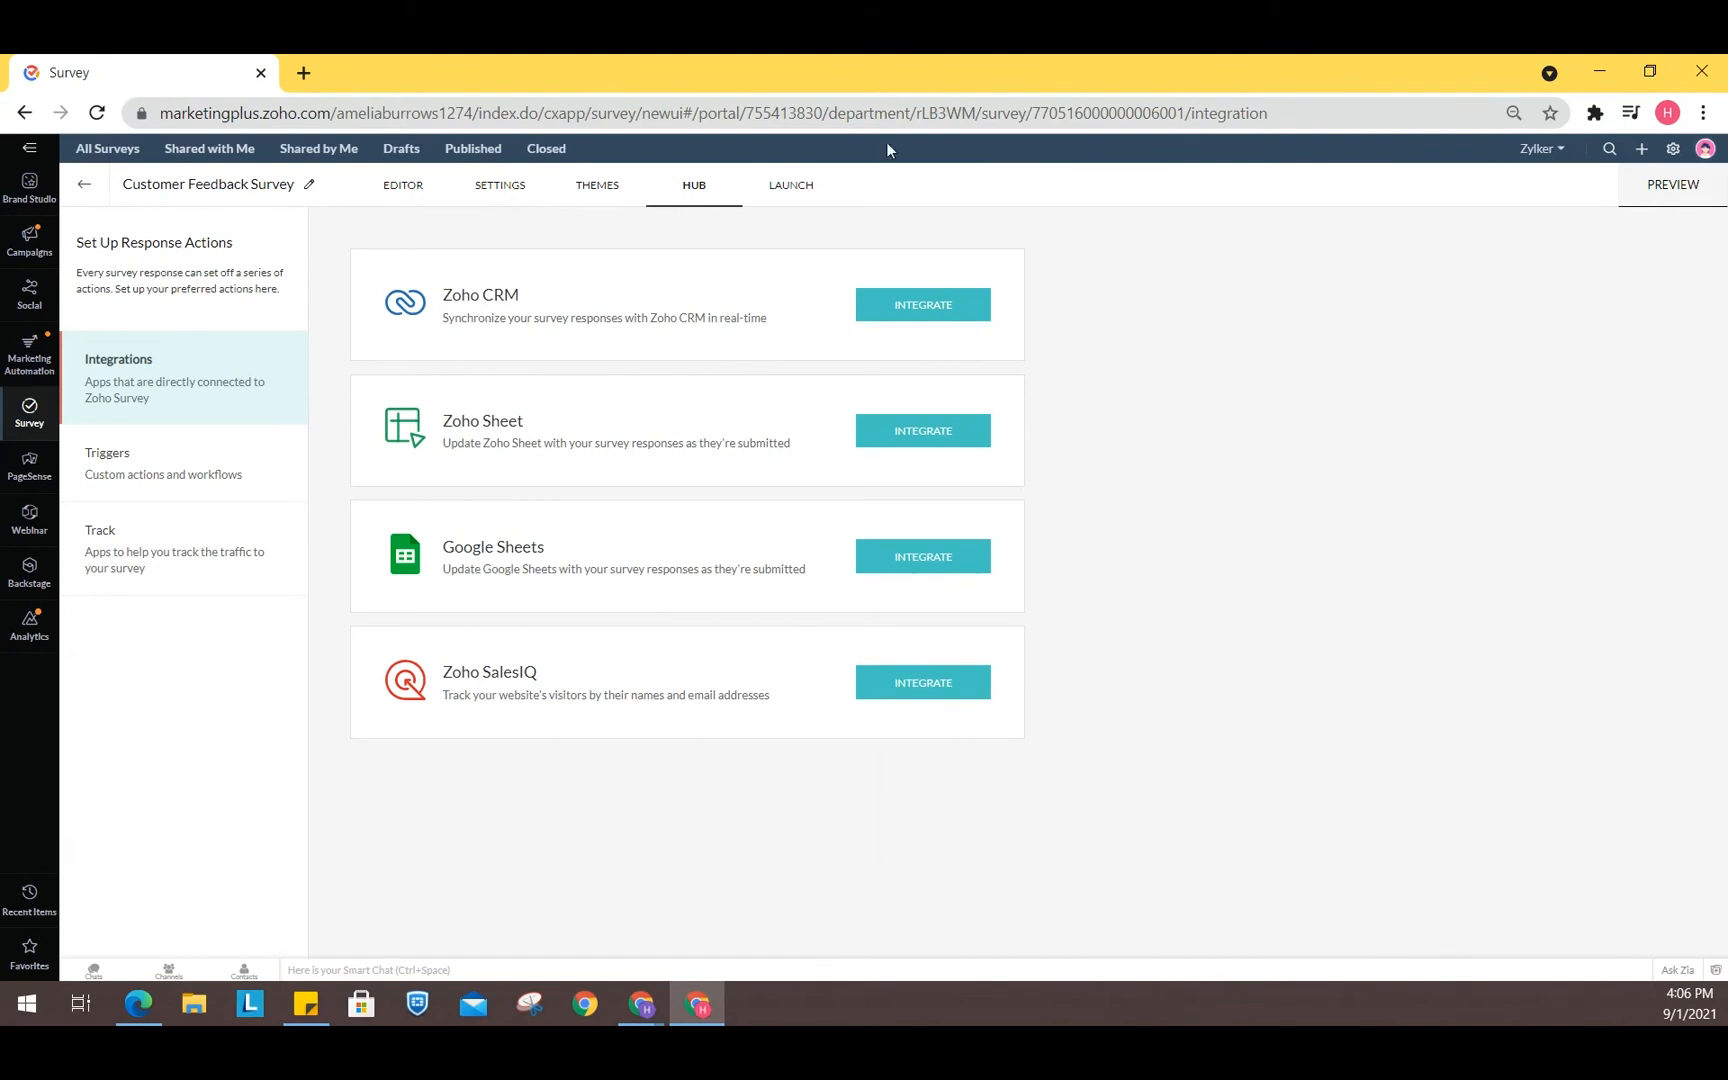
- View the survey's launch Password Protection and Restrictions options, then return to the Social module
click(783, 188)
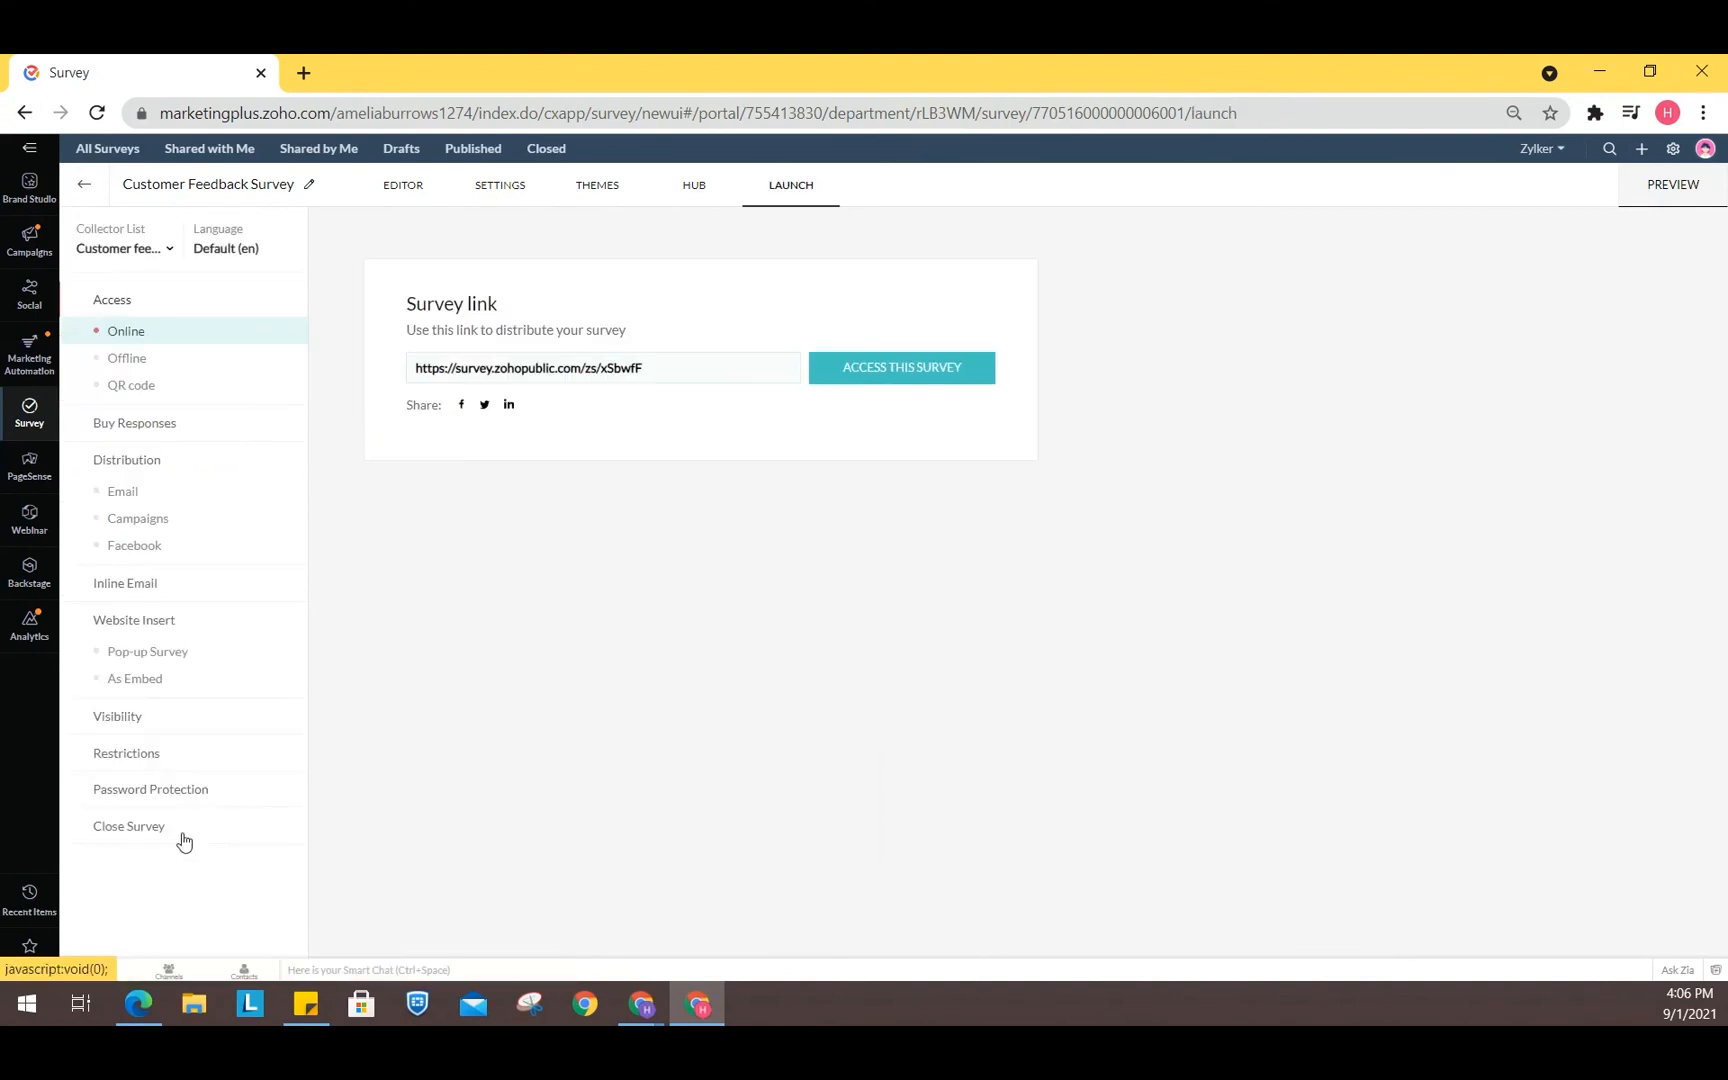
click(152, 802)
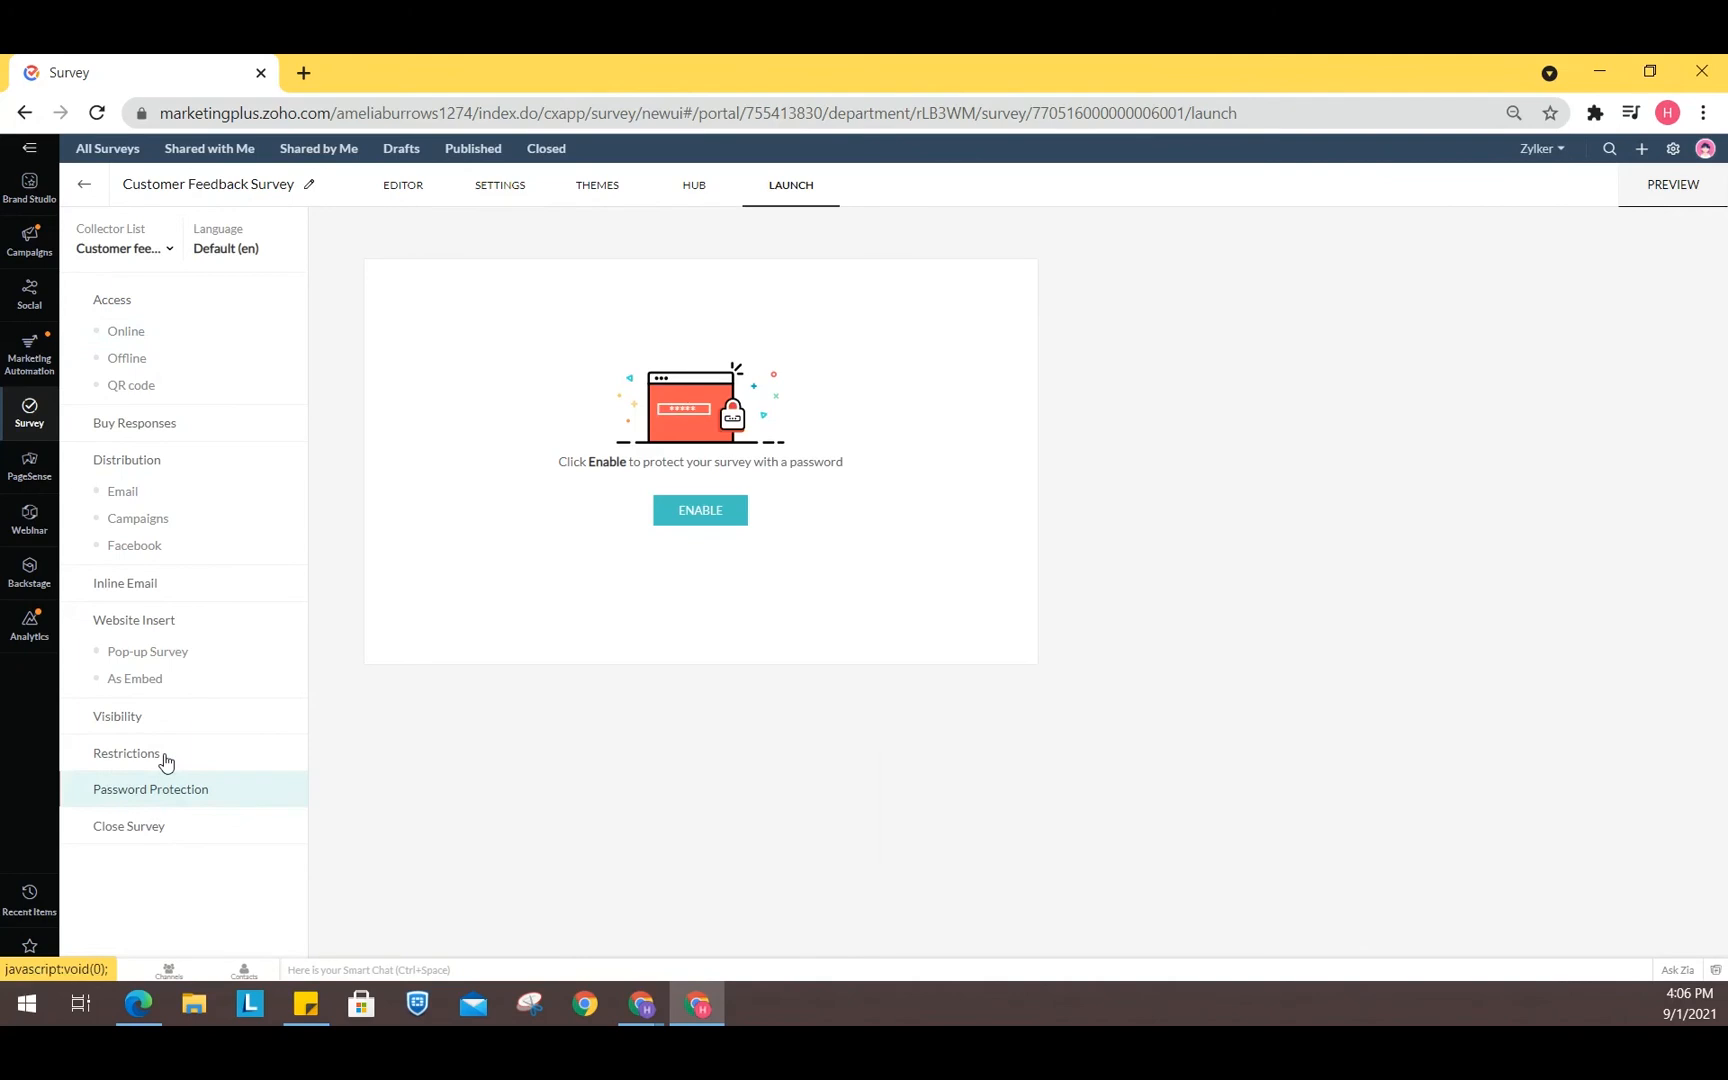
click(166, 760)
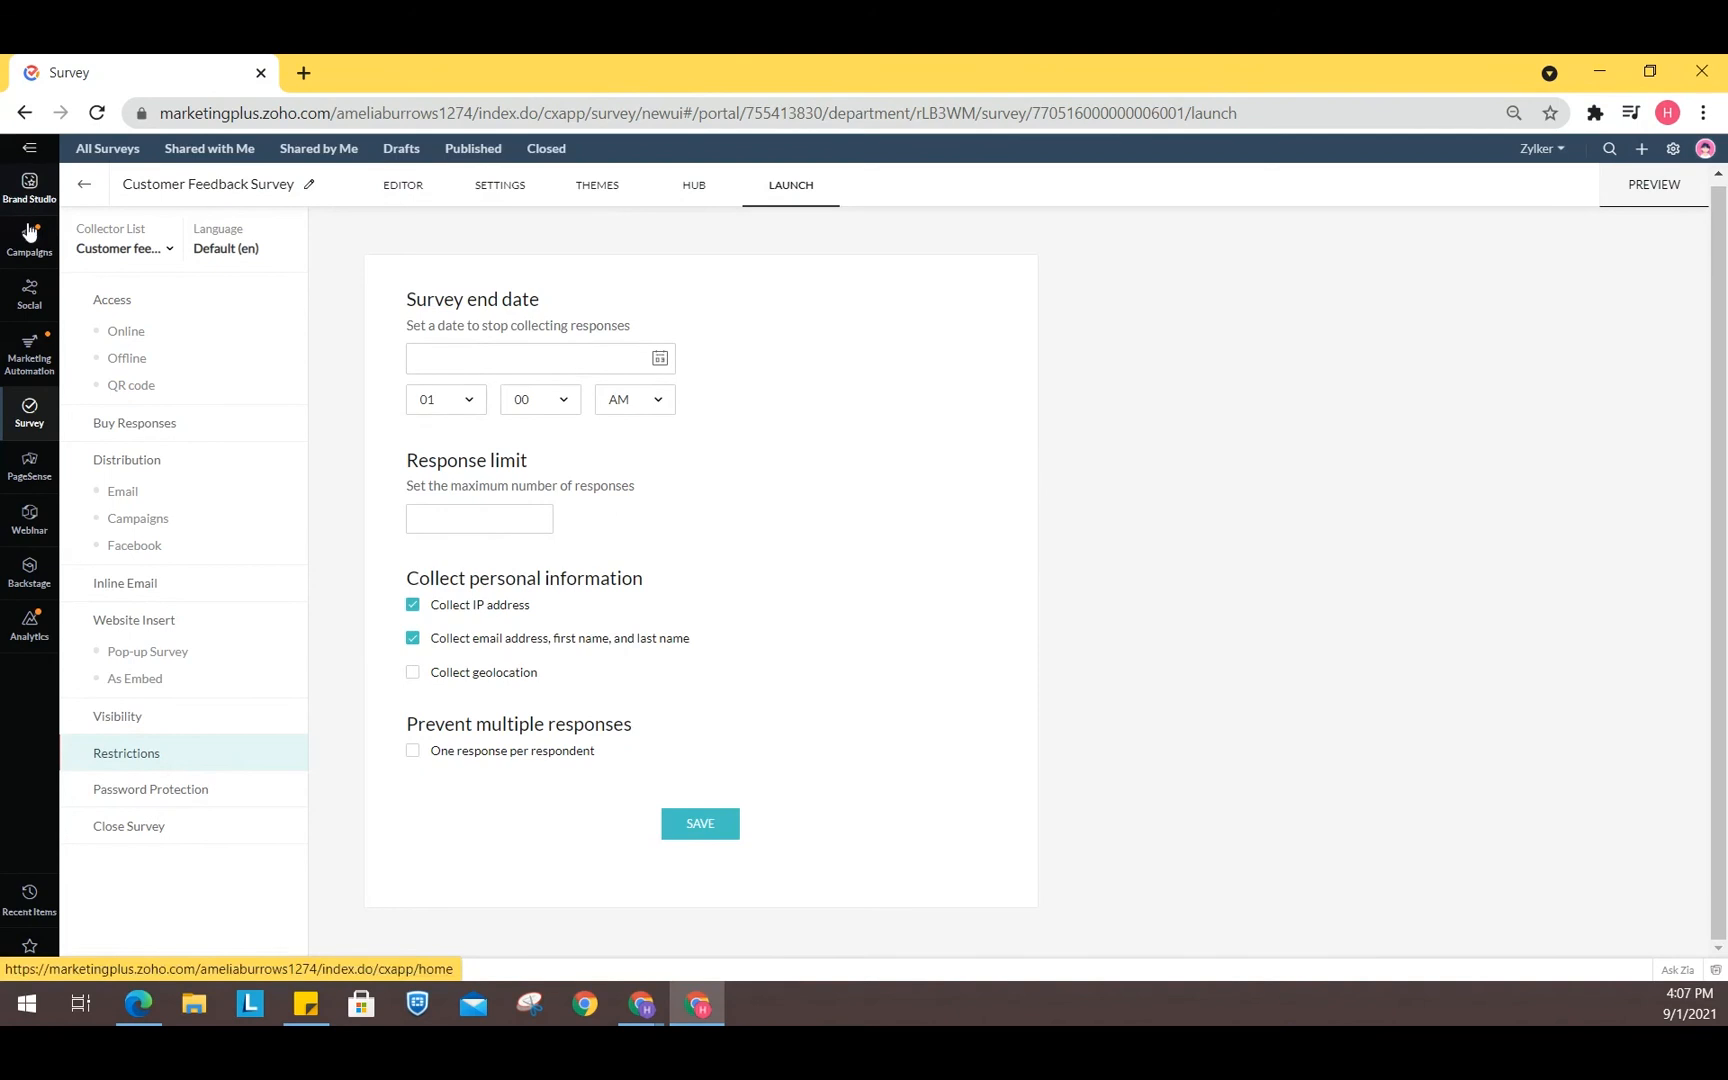
click(29, 293)
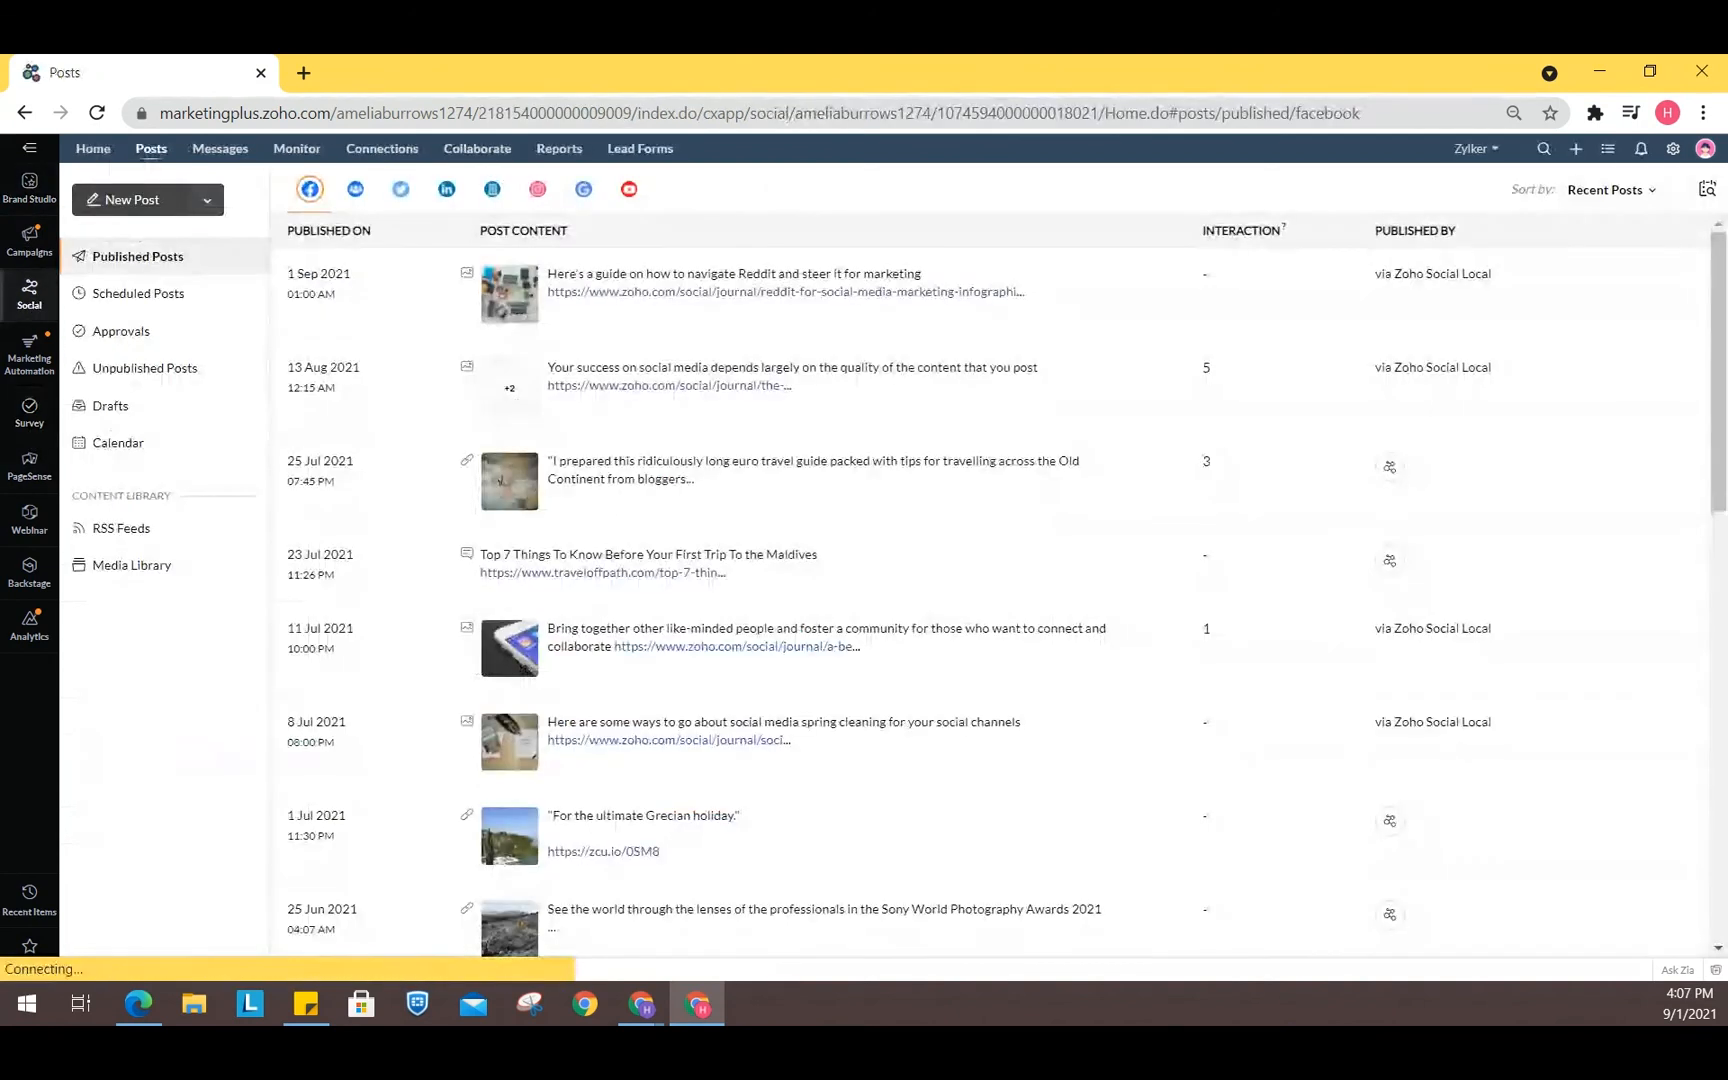
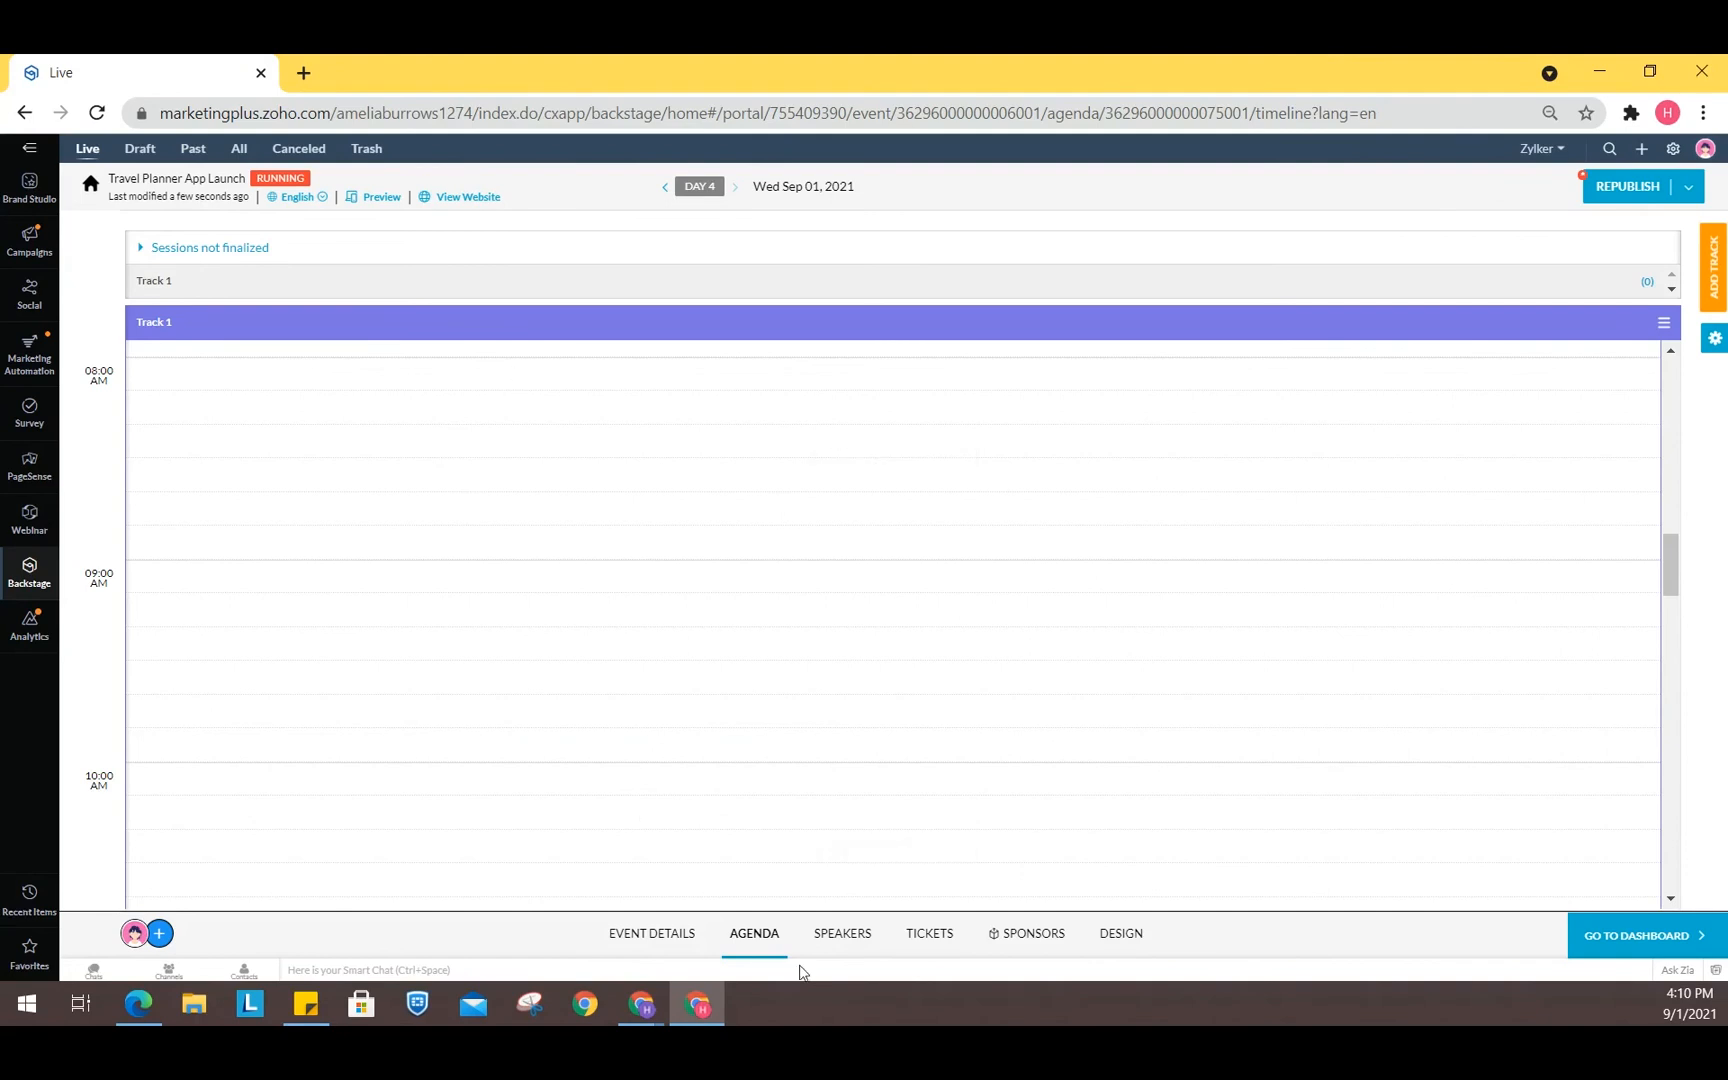
- Open the event's Speakers page and the Add Speakers panel, then close the panel
click(858, 936)
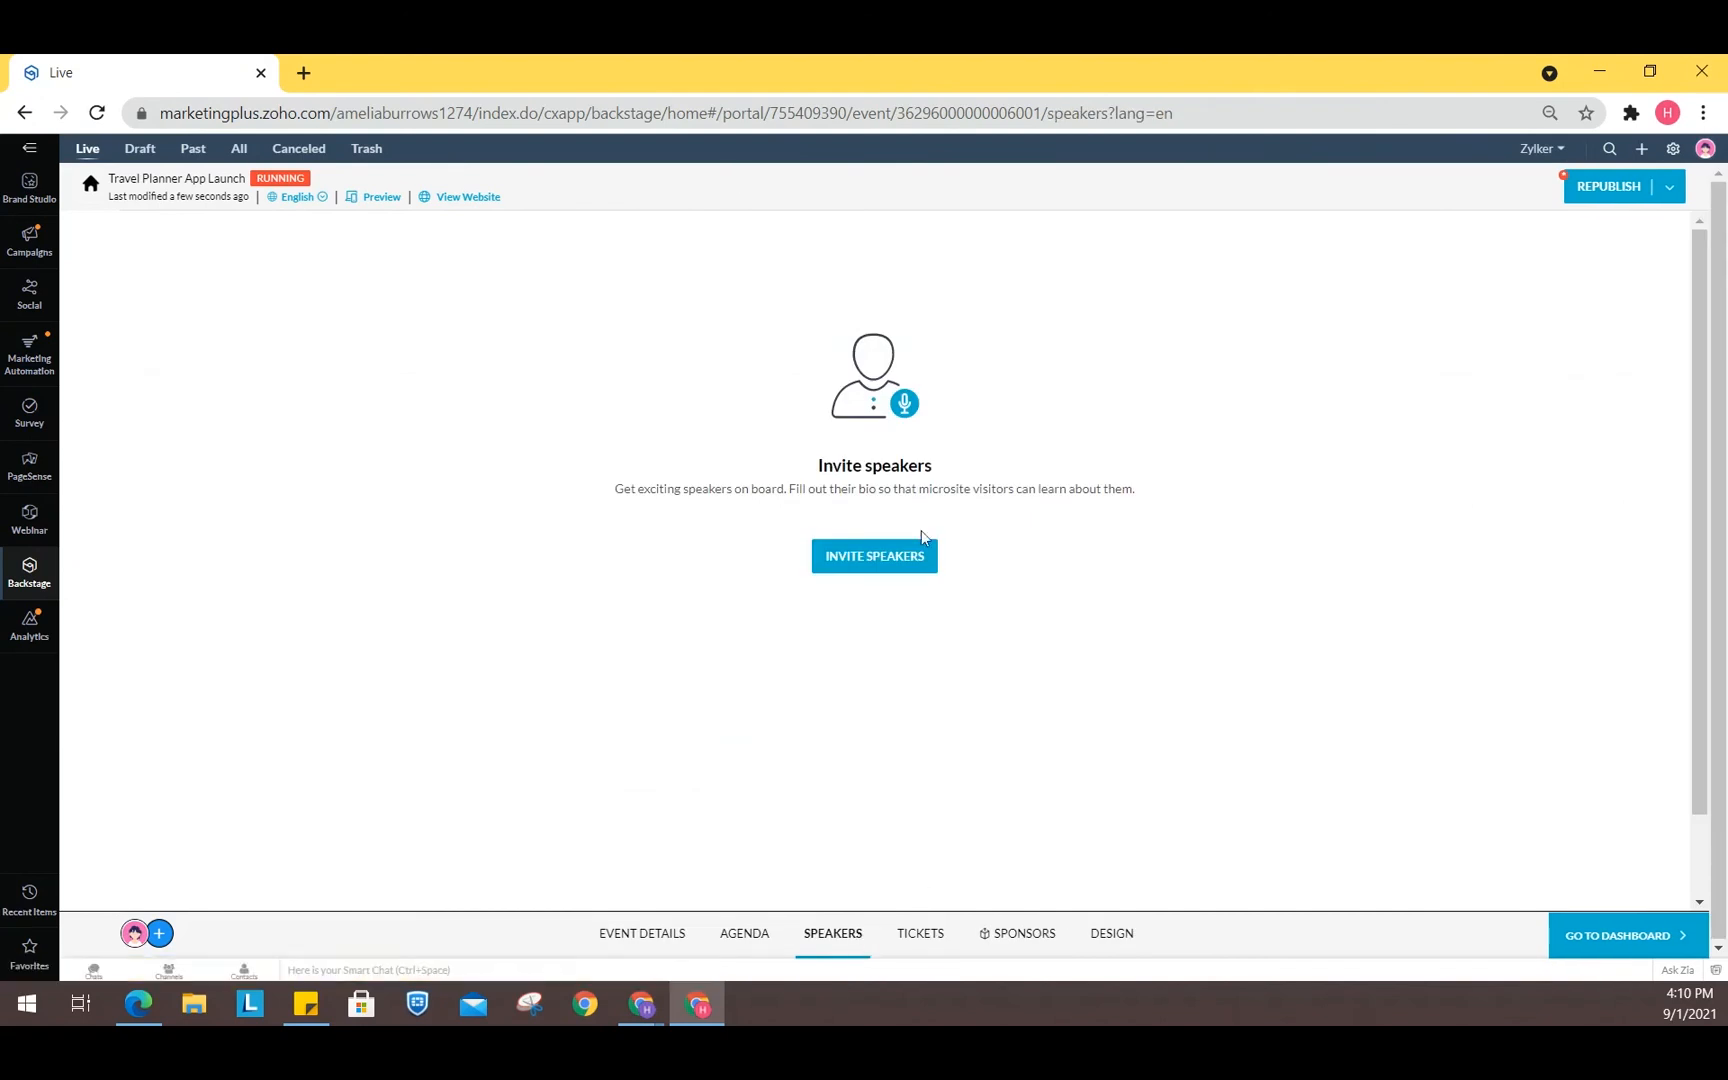
click(899, 573)
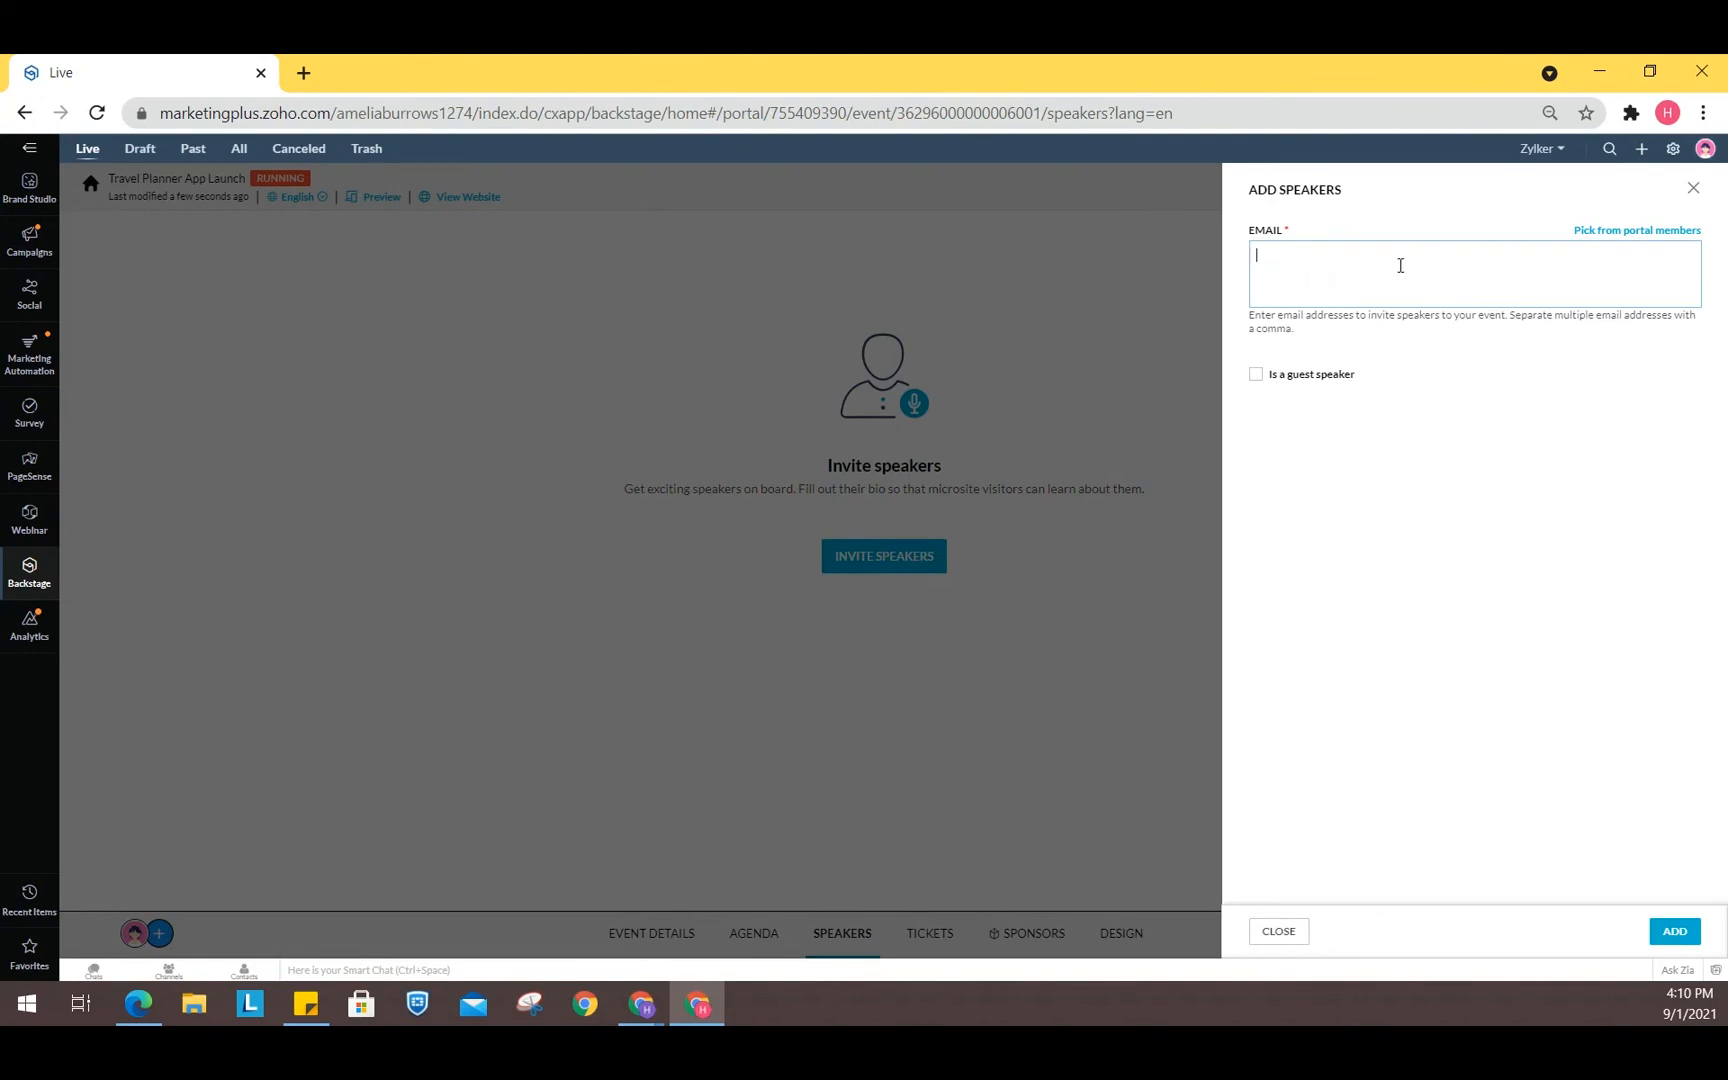
click(1693, 192)
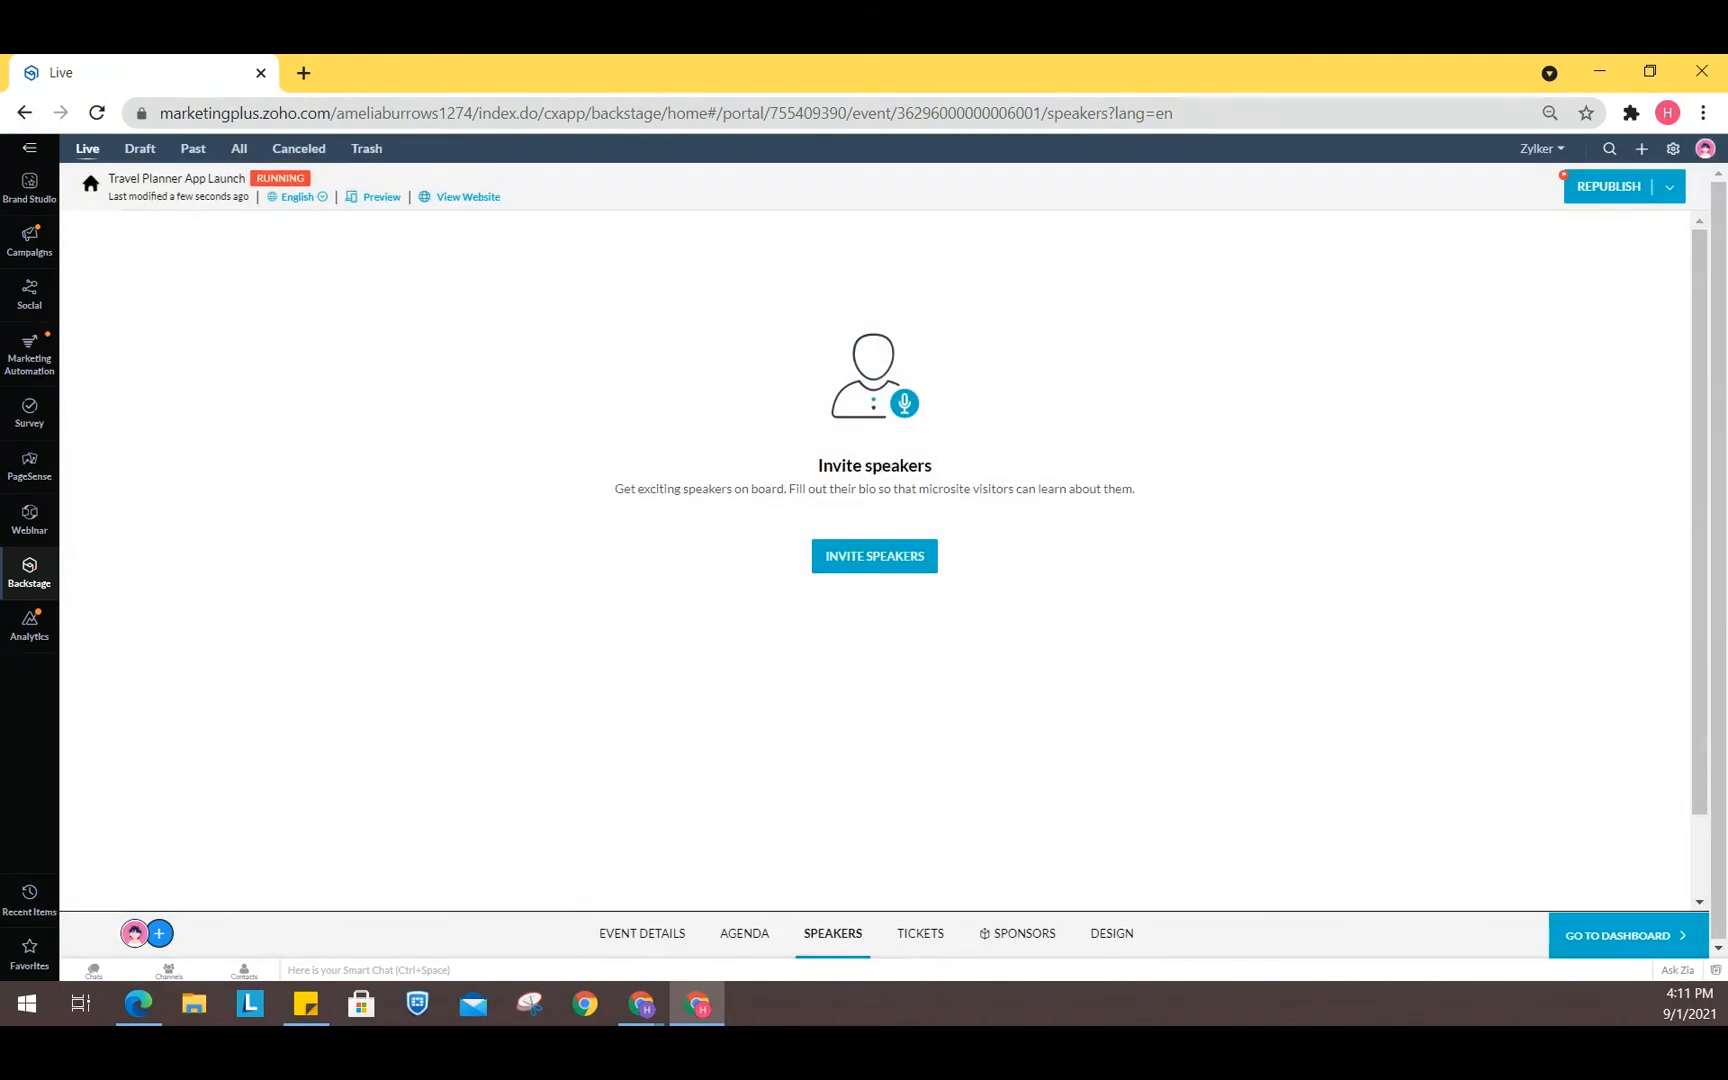
- Browse the event's Tickets, Sponsors and Design pages, opening and closing the Add Ticket Class form
click(916, 937)
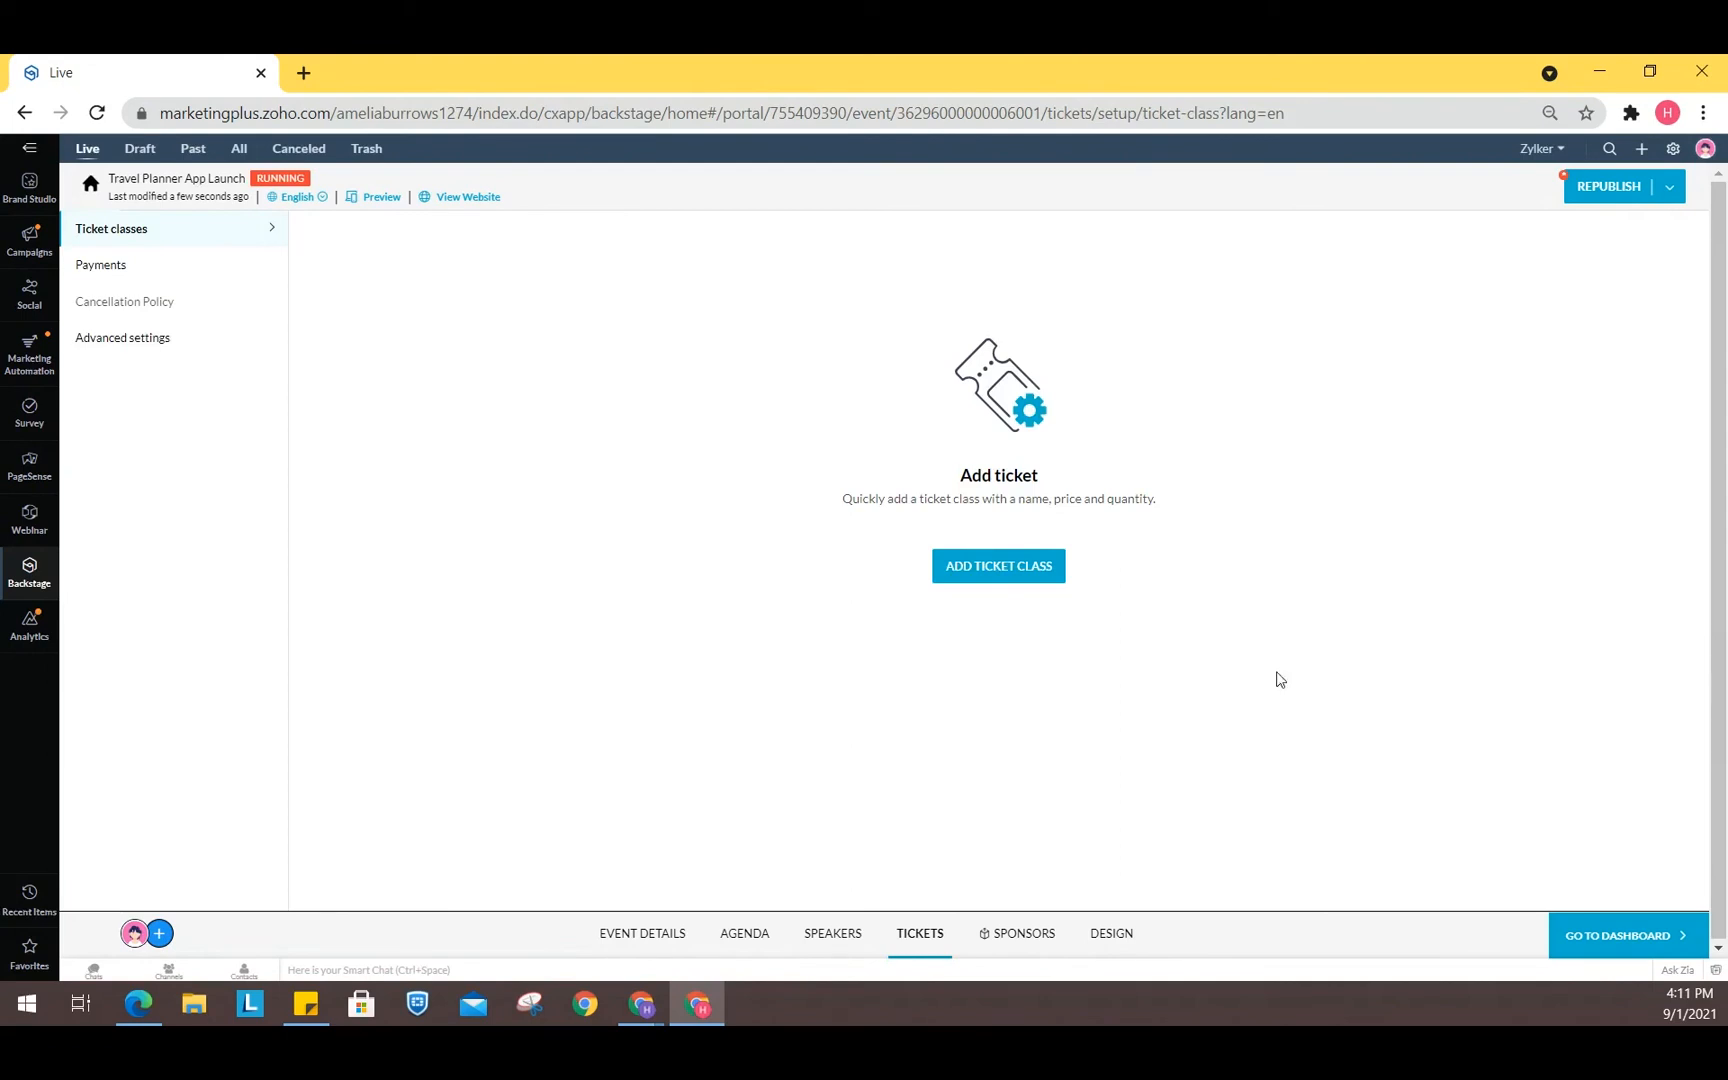
click(1027, 577)
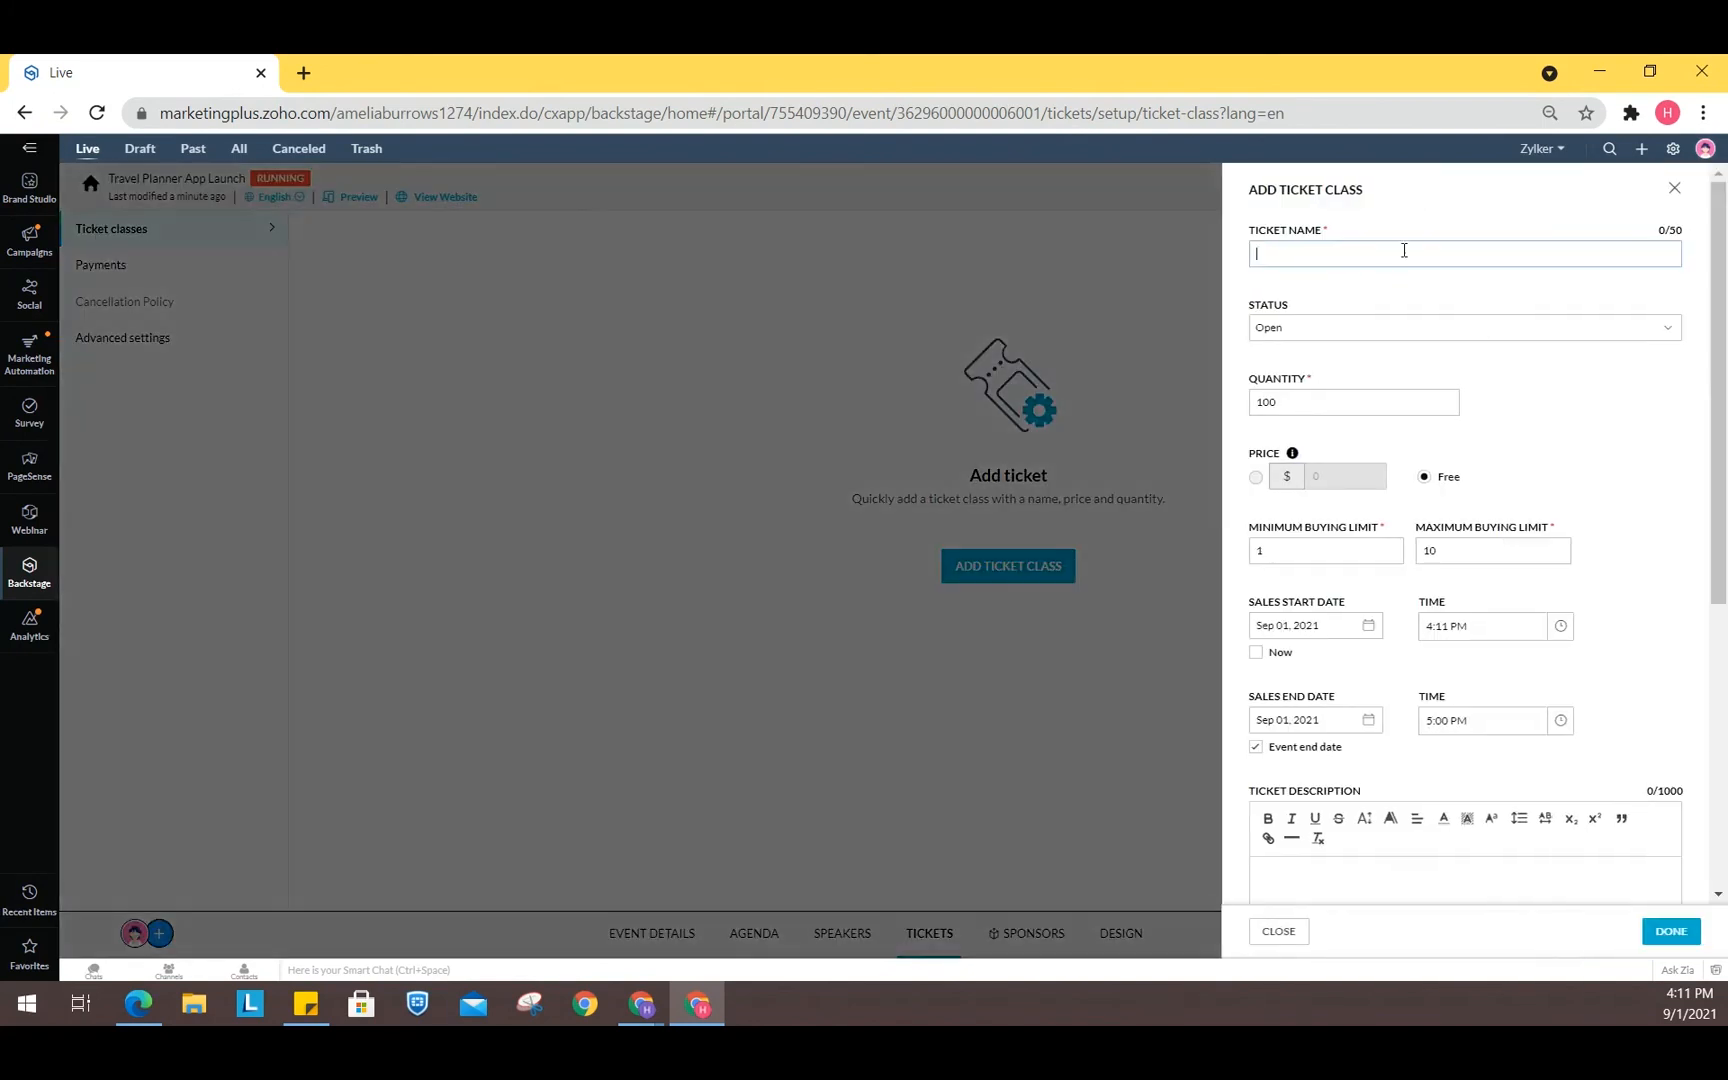
click(1675, 189)
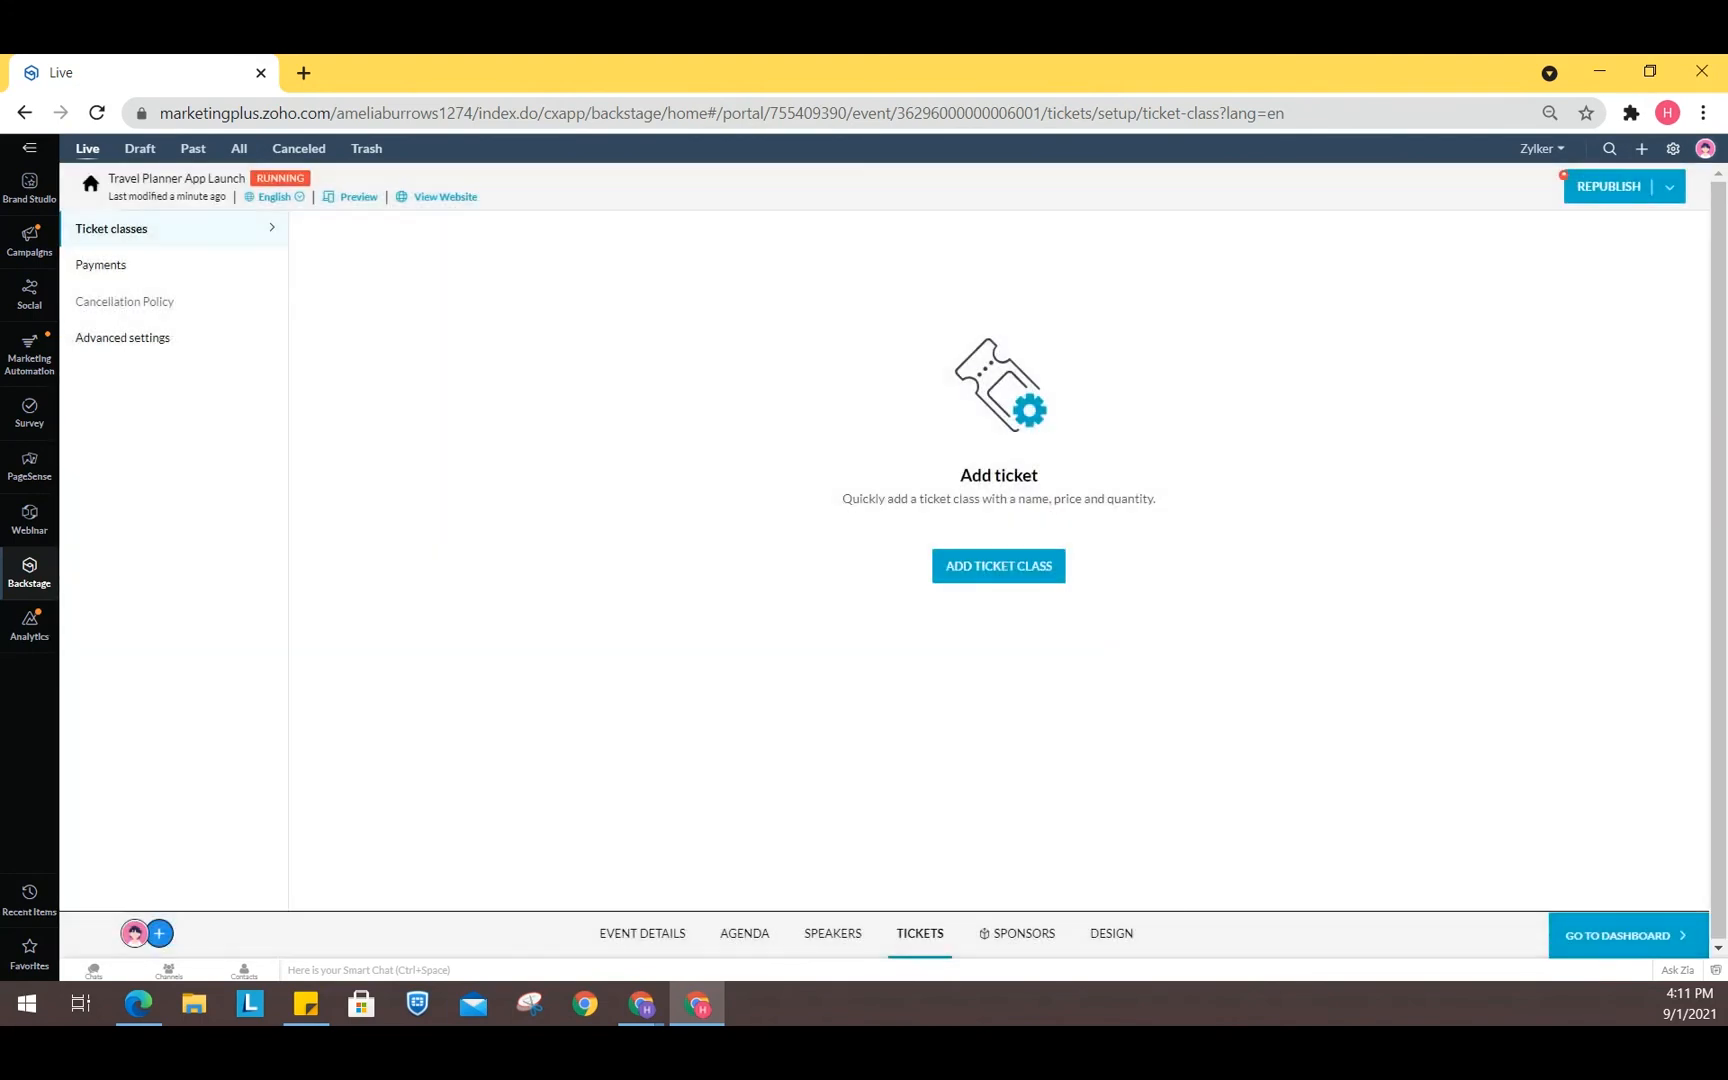
click(1016, 935)
click(1106, 938)
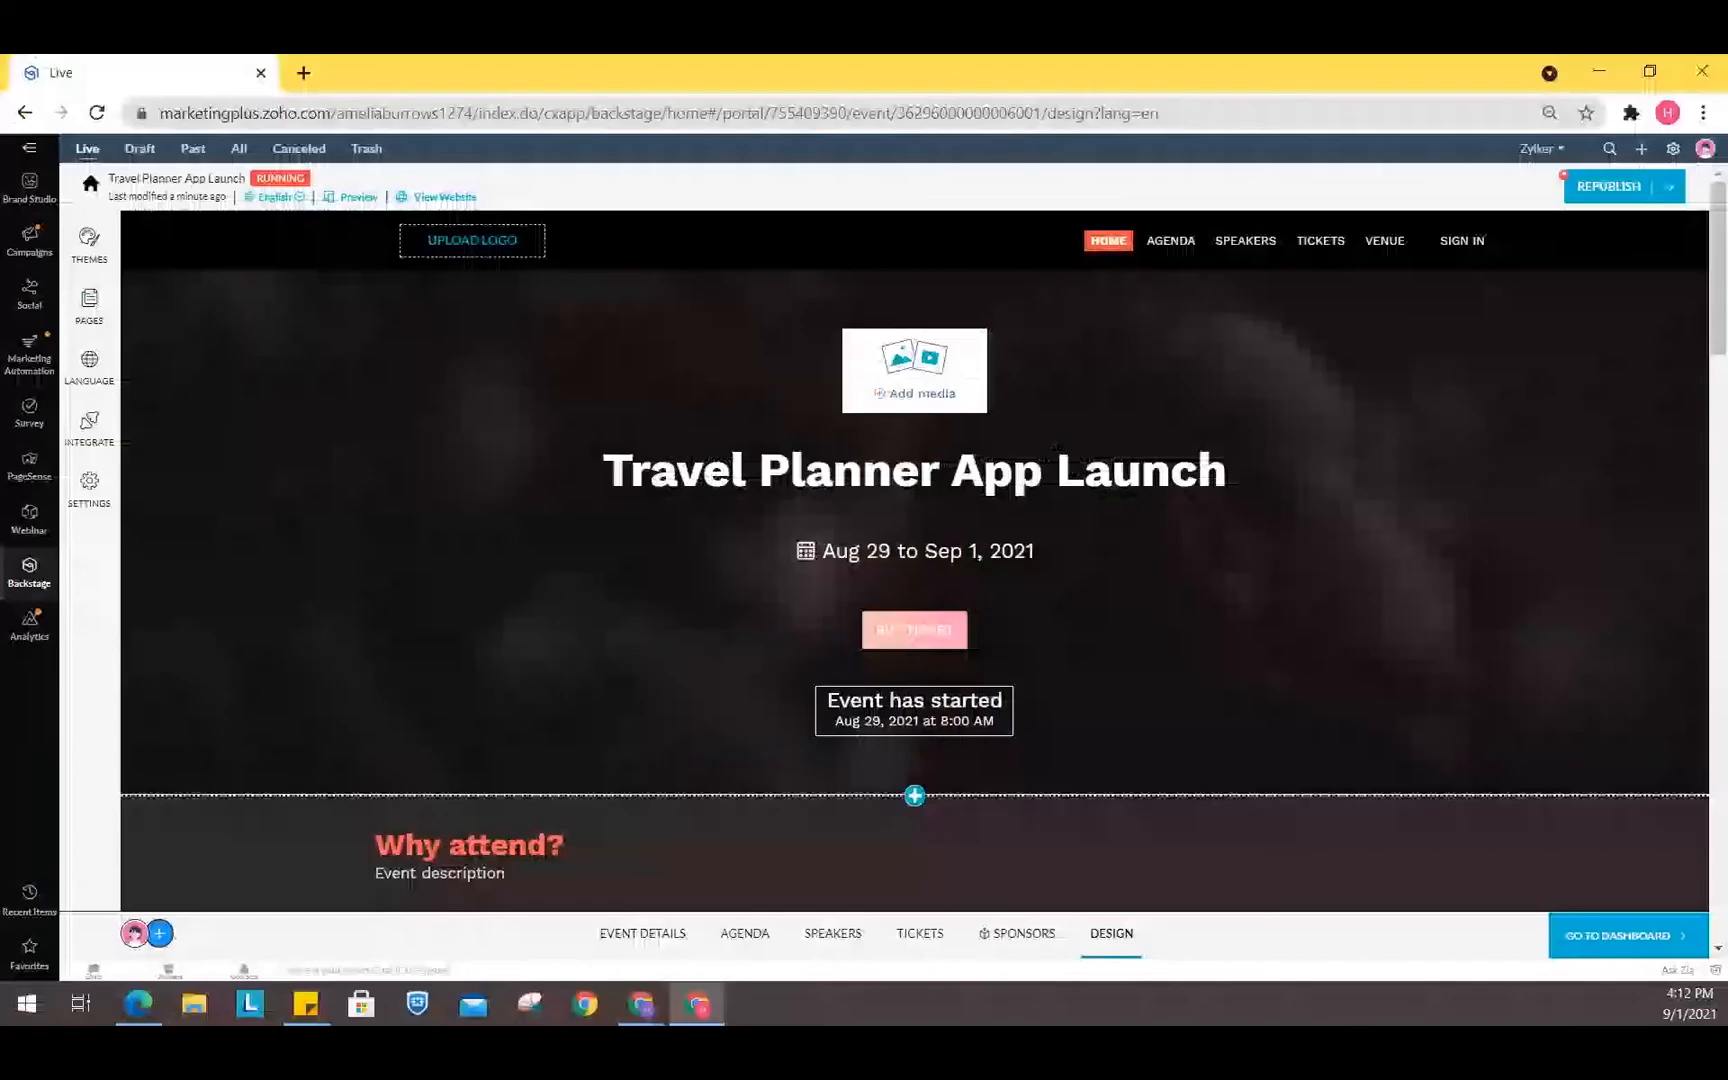
- Open the Mobile App Launch project in Brand Studio and view its A/B Test activities
click(29, 188)
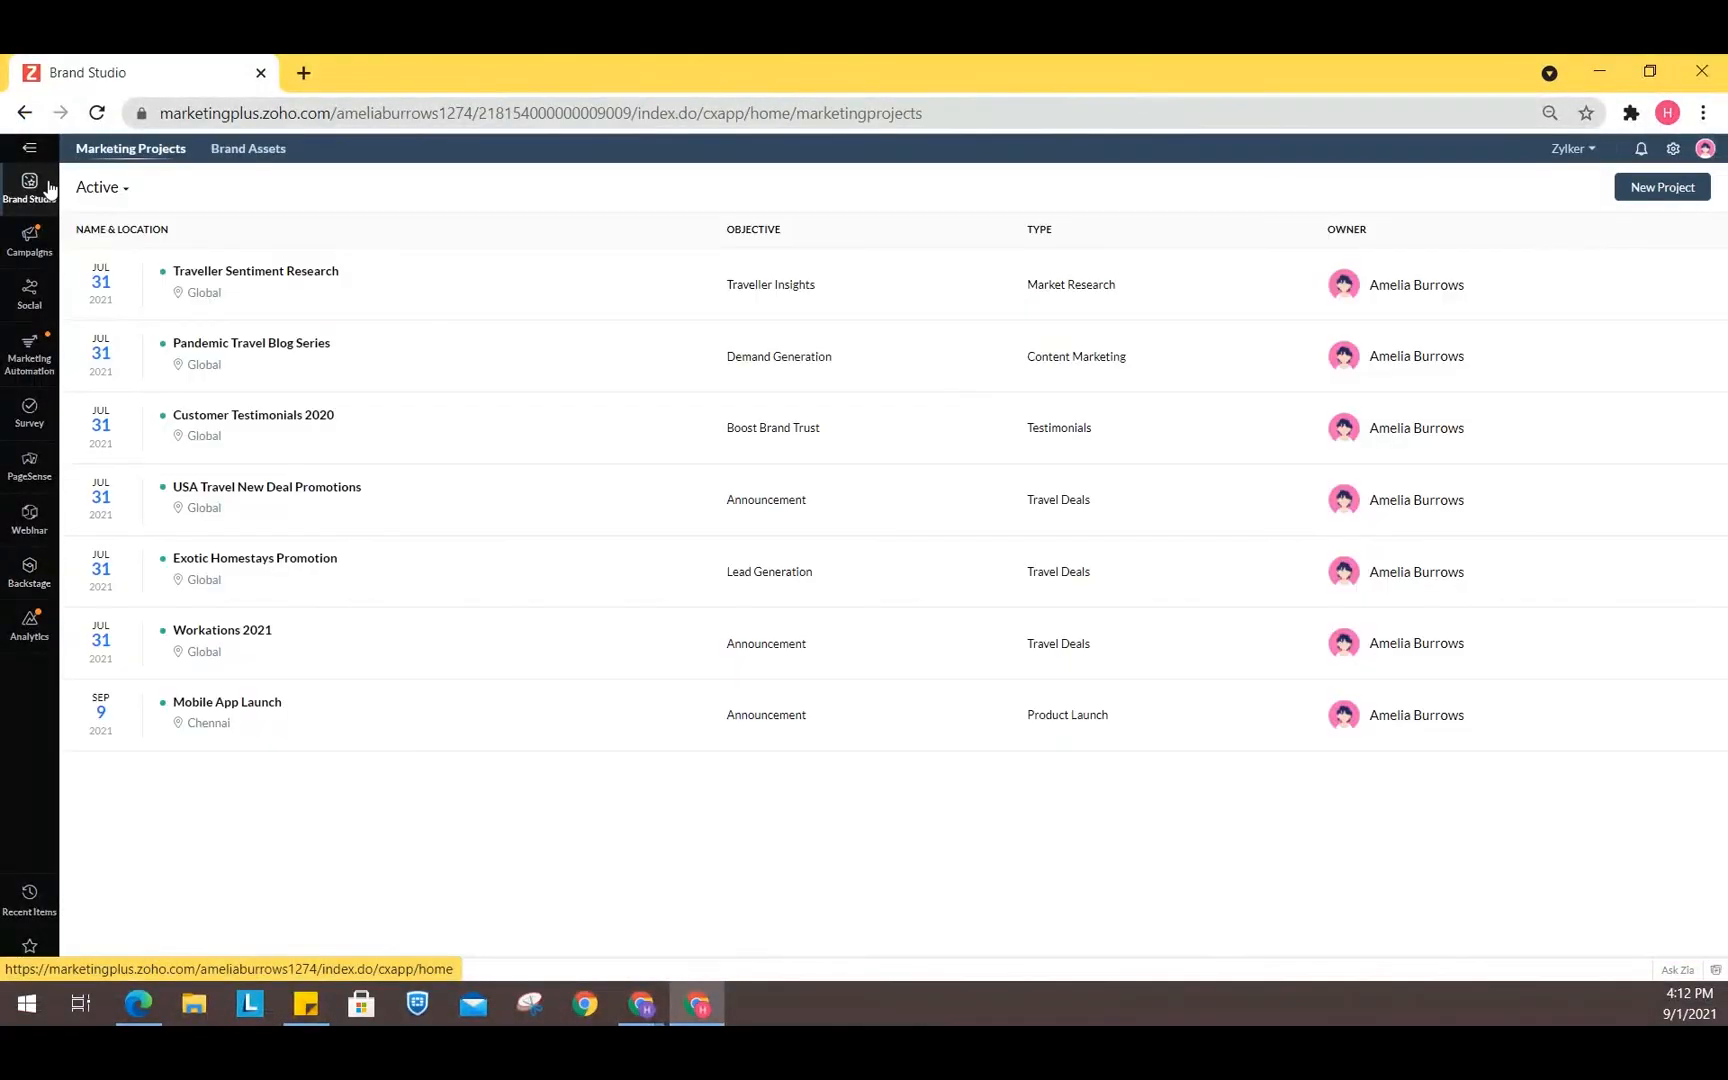
click(207, 712)
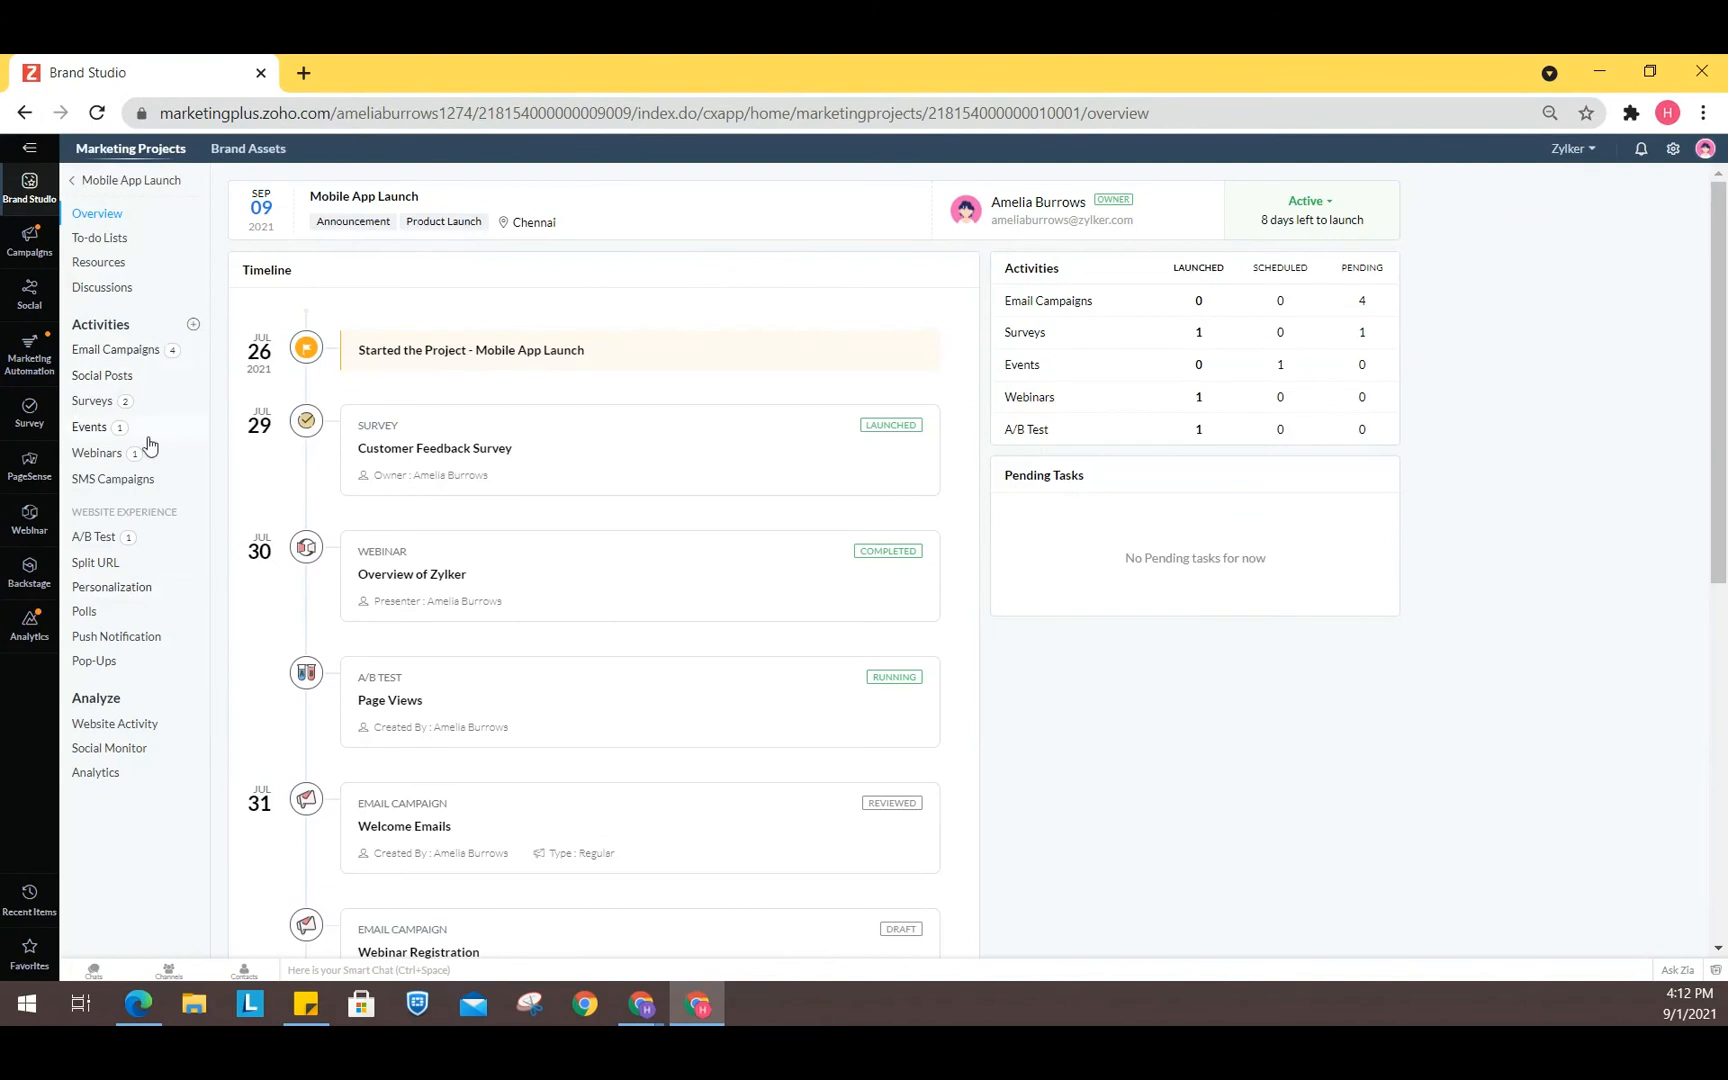
click(110, 540)
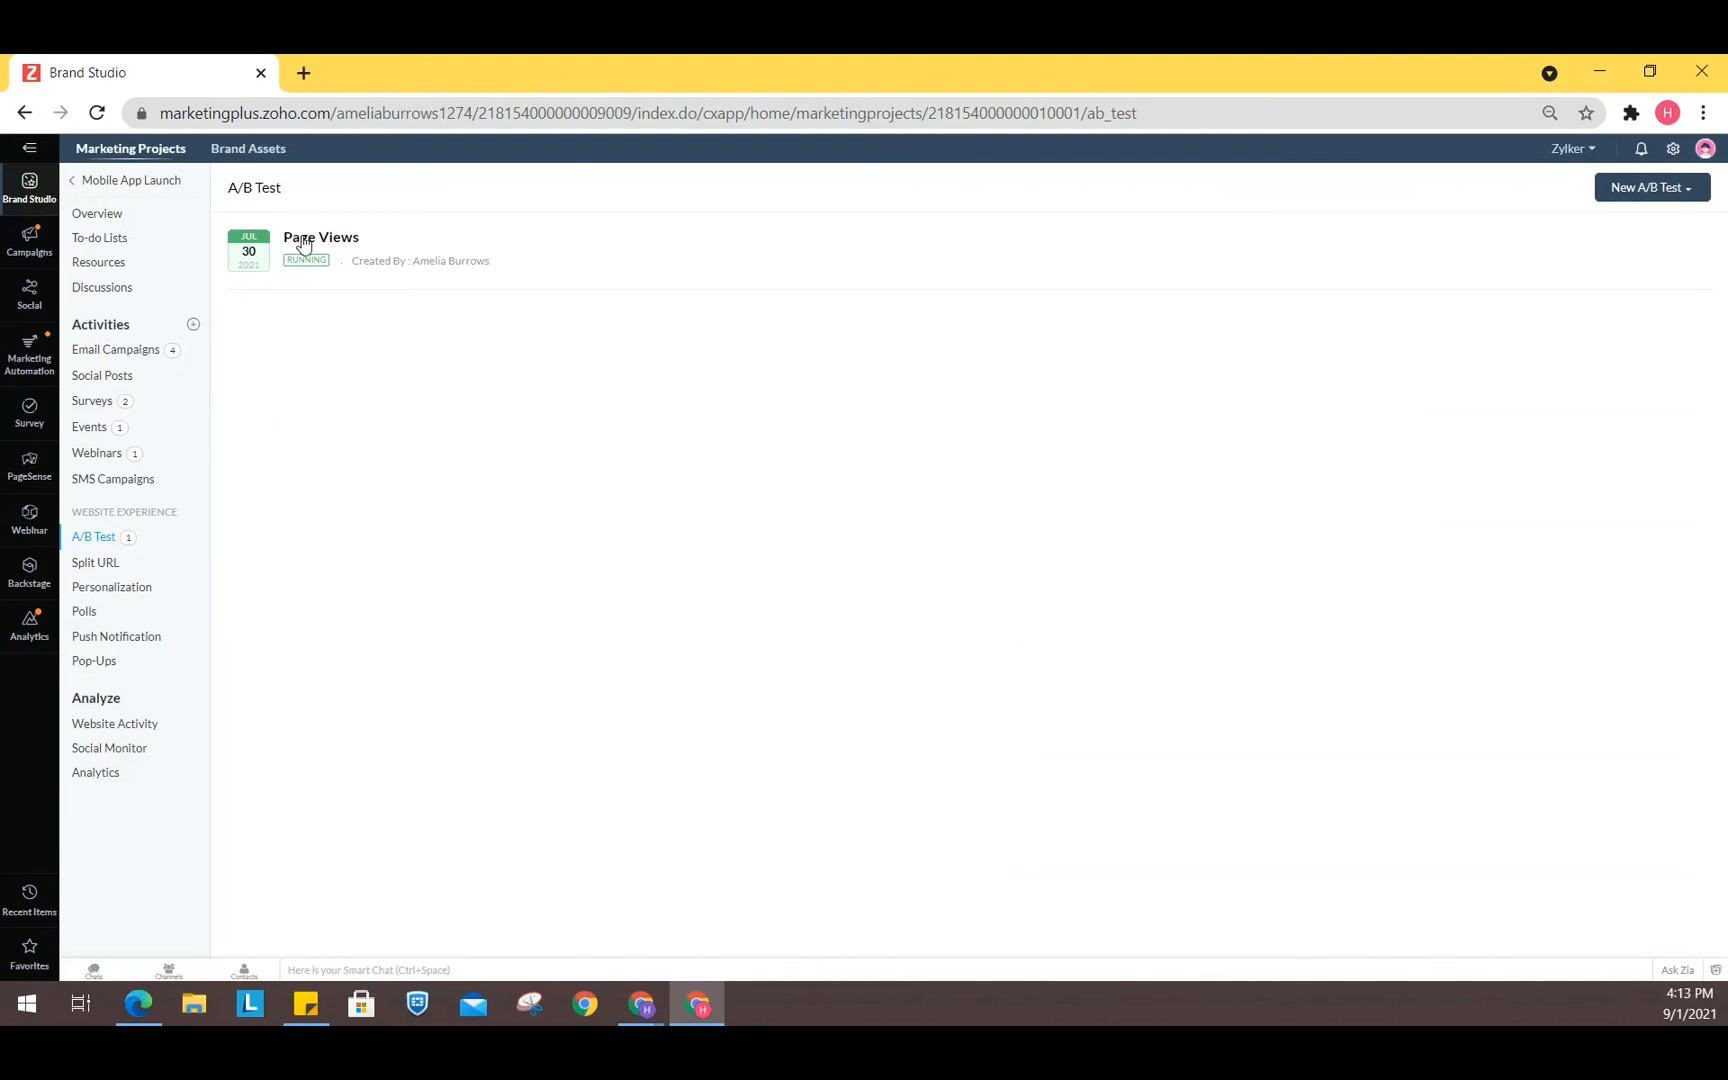
- Open PageSense and browse the A/B Test and Split URL Test experiment lists
click(30, 467)
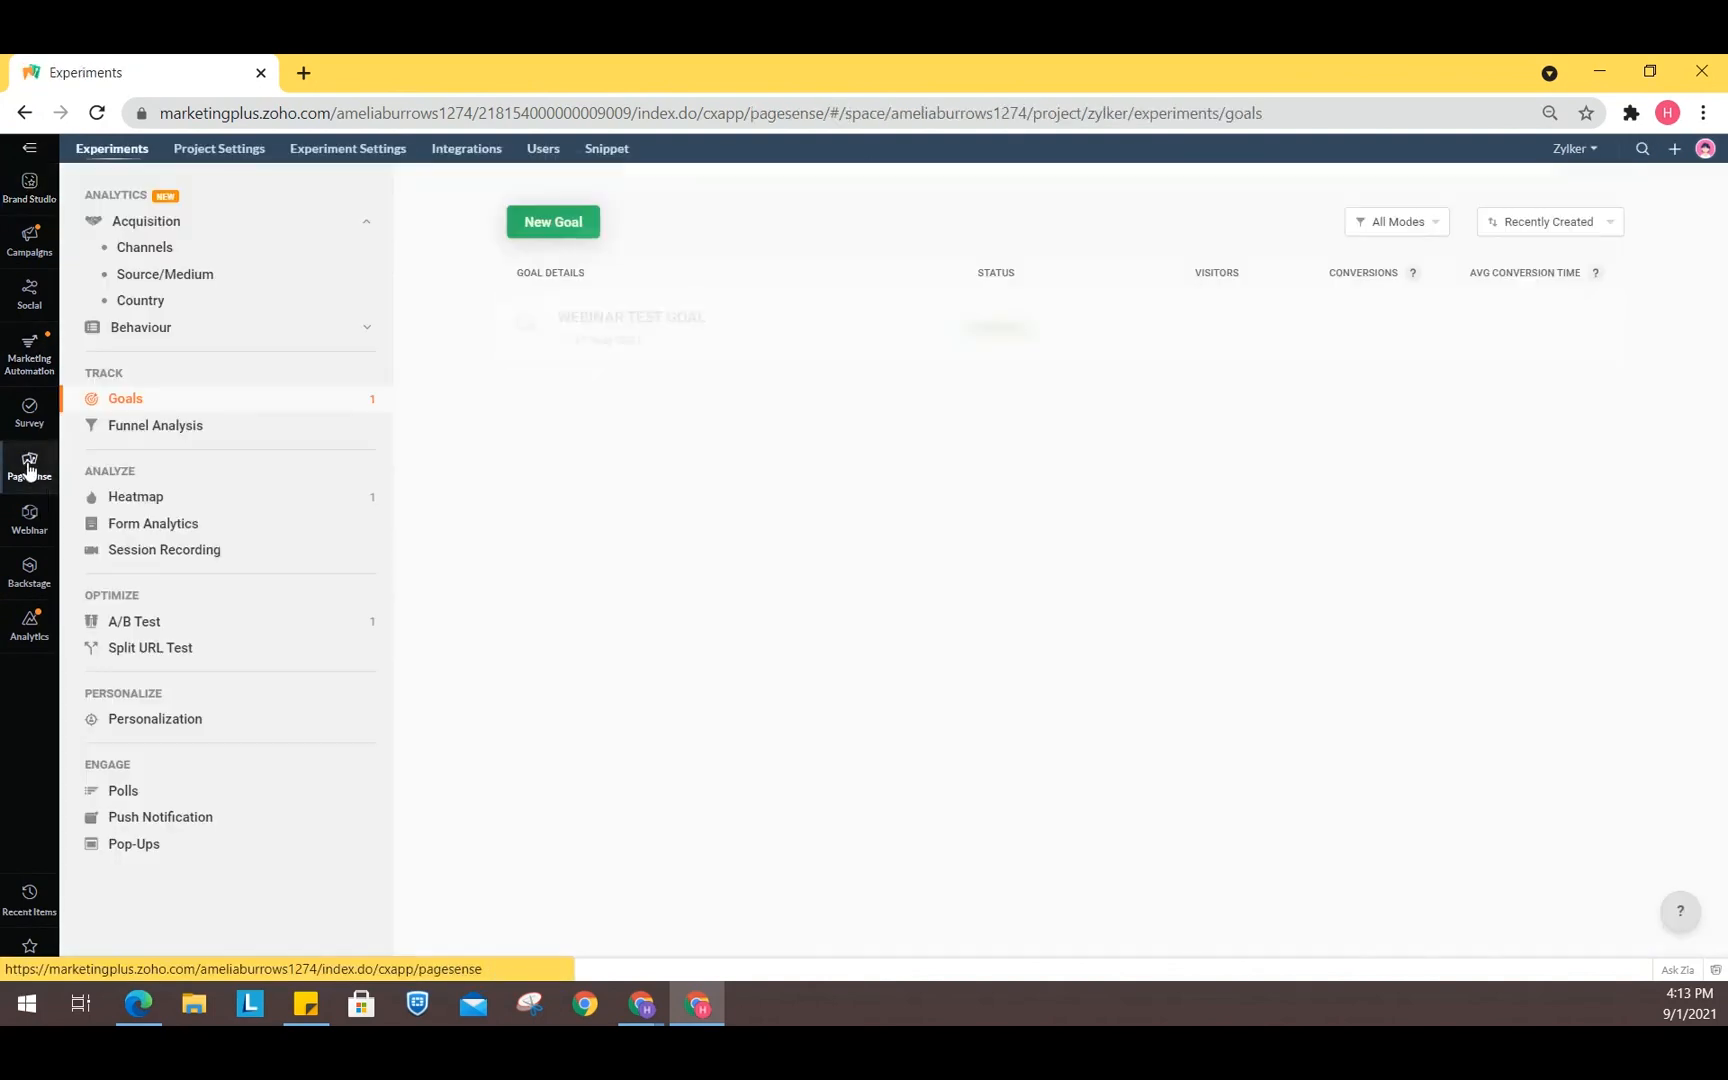
click(125, 622)
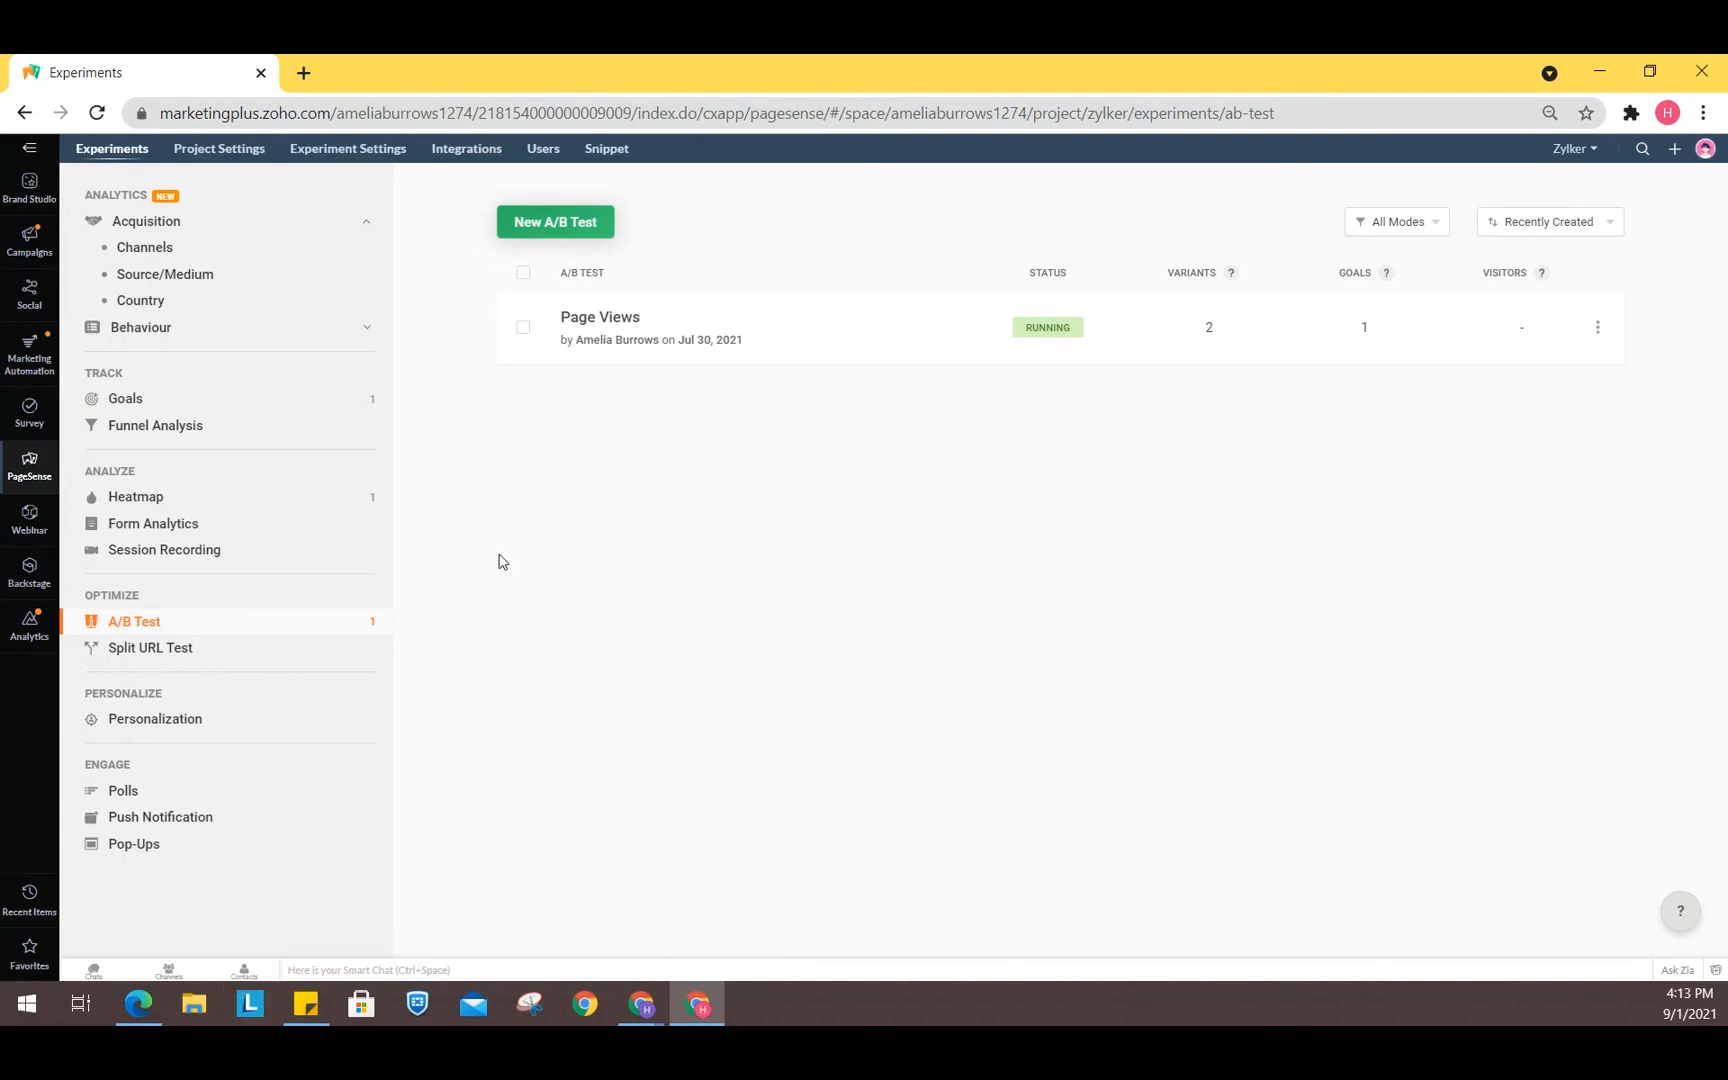
click(138, 648)
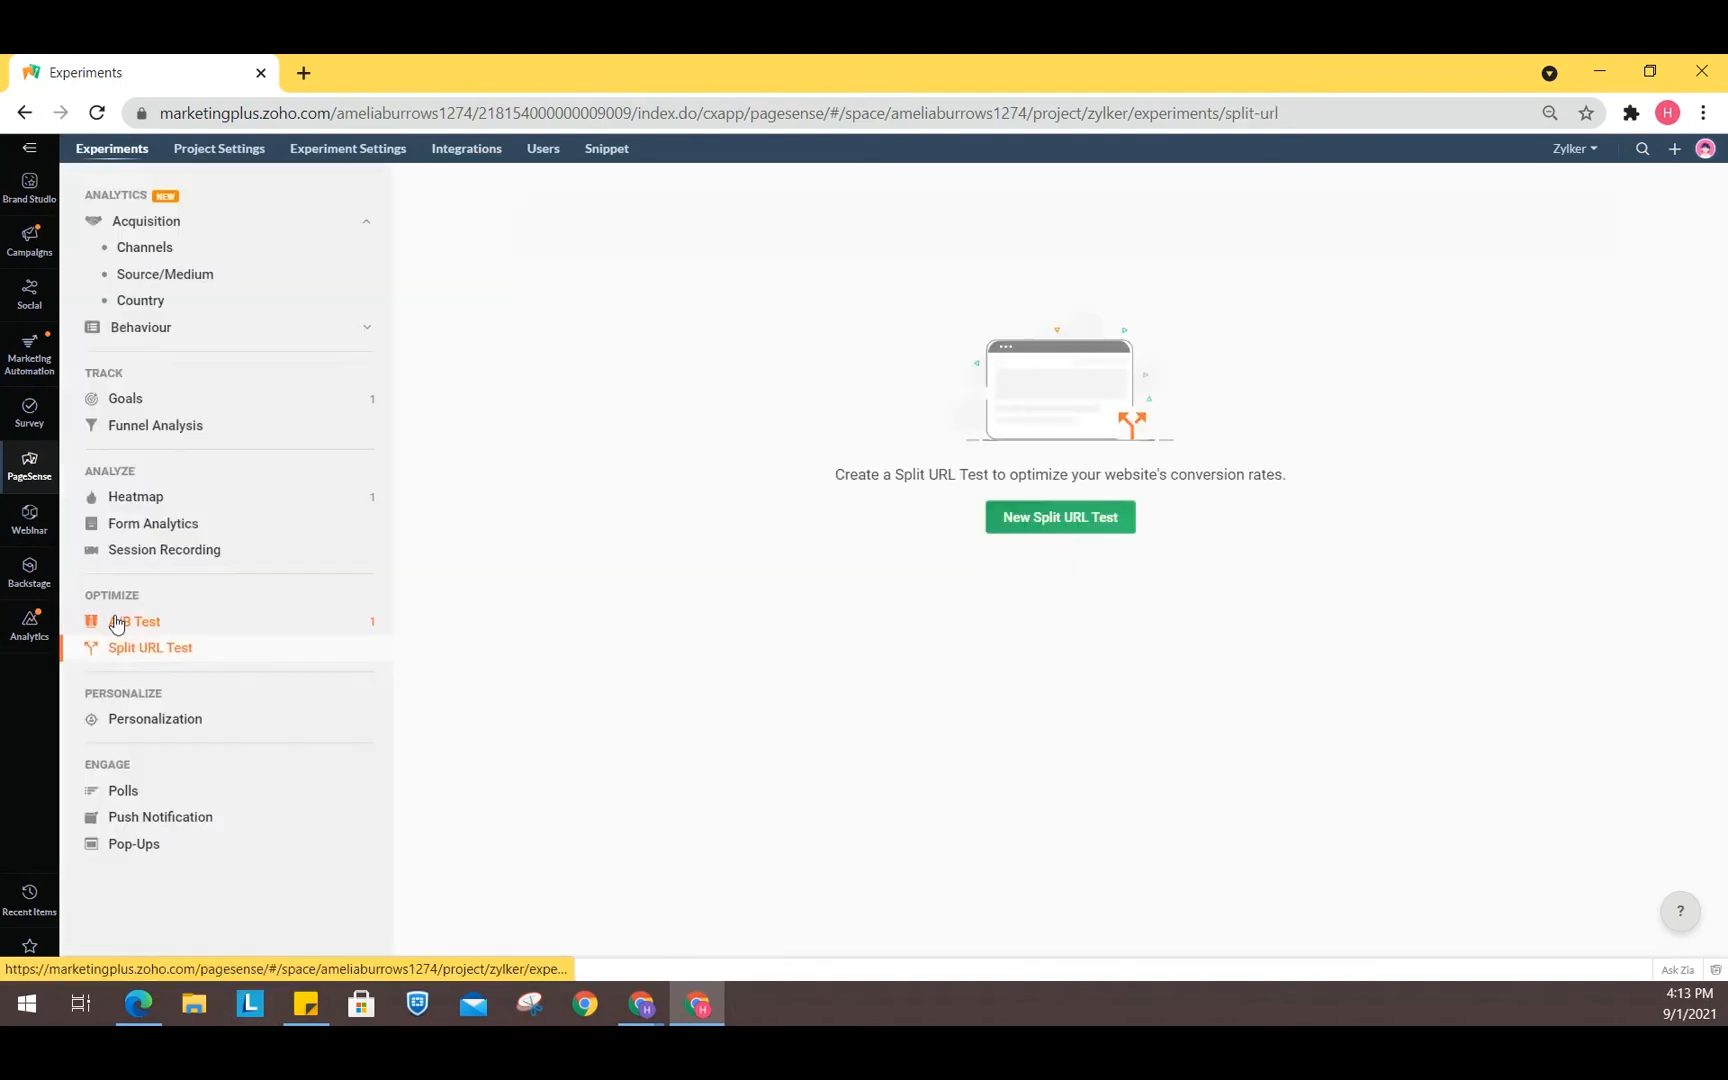
click(119, 621)
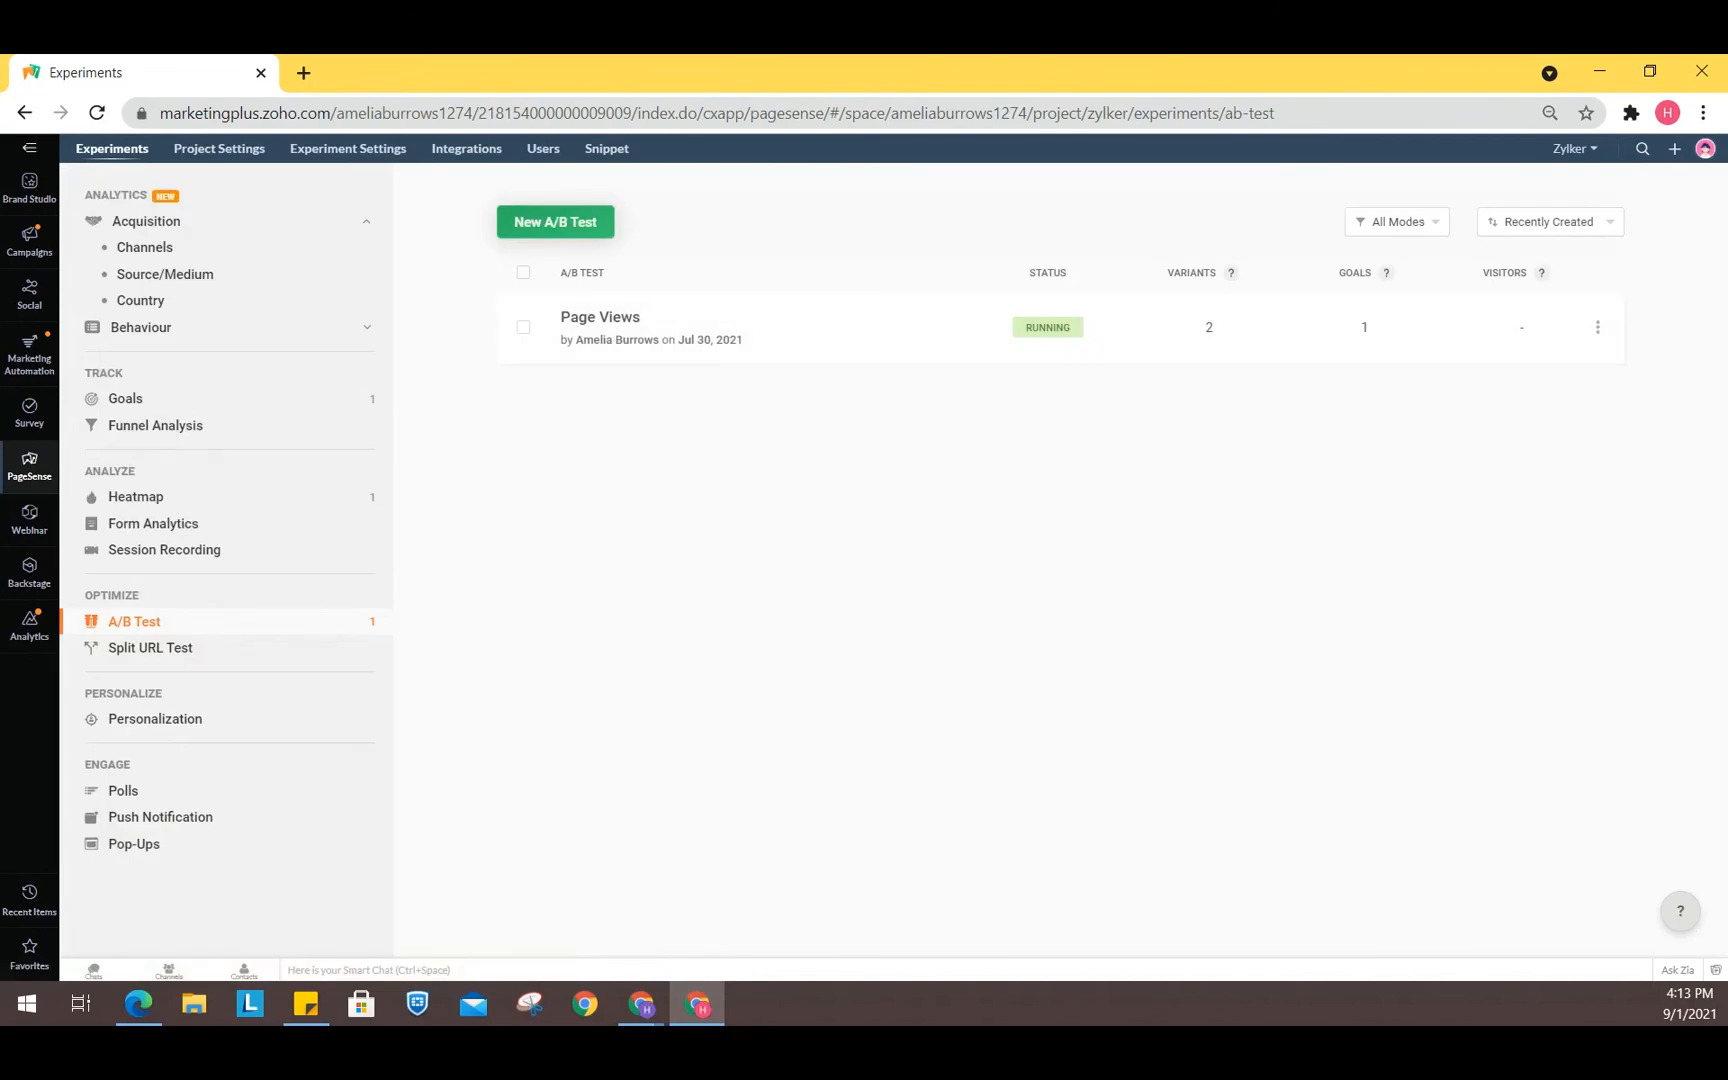
- Open the Page Views A/B test, view its Reports and Summary pages, then go back
click(590, 318)
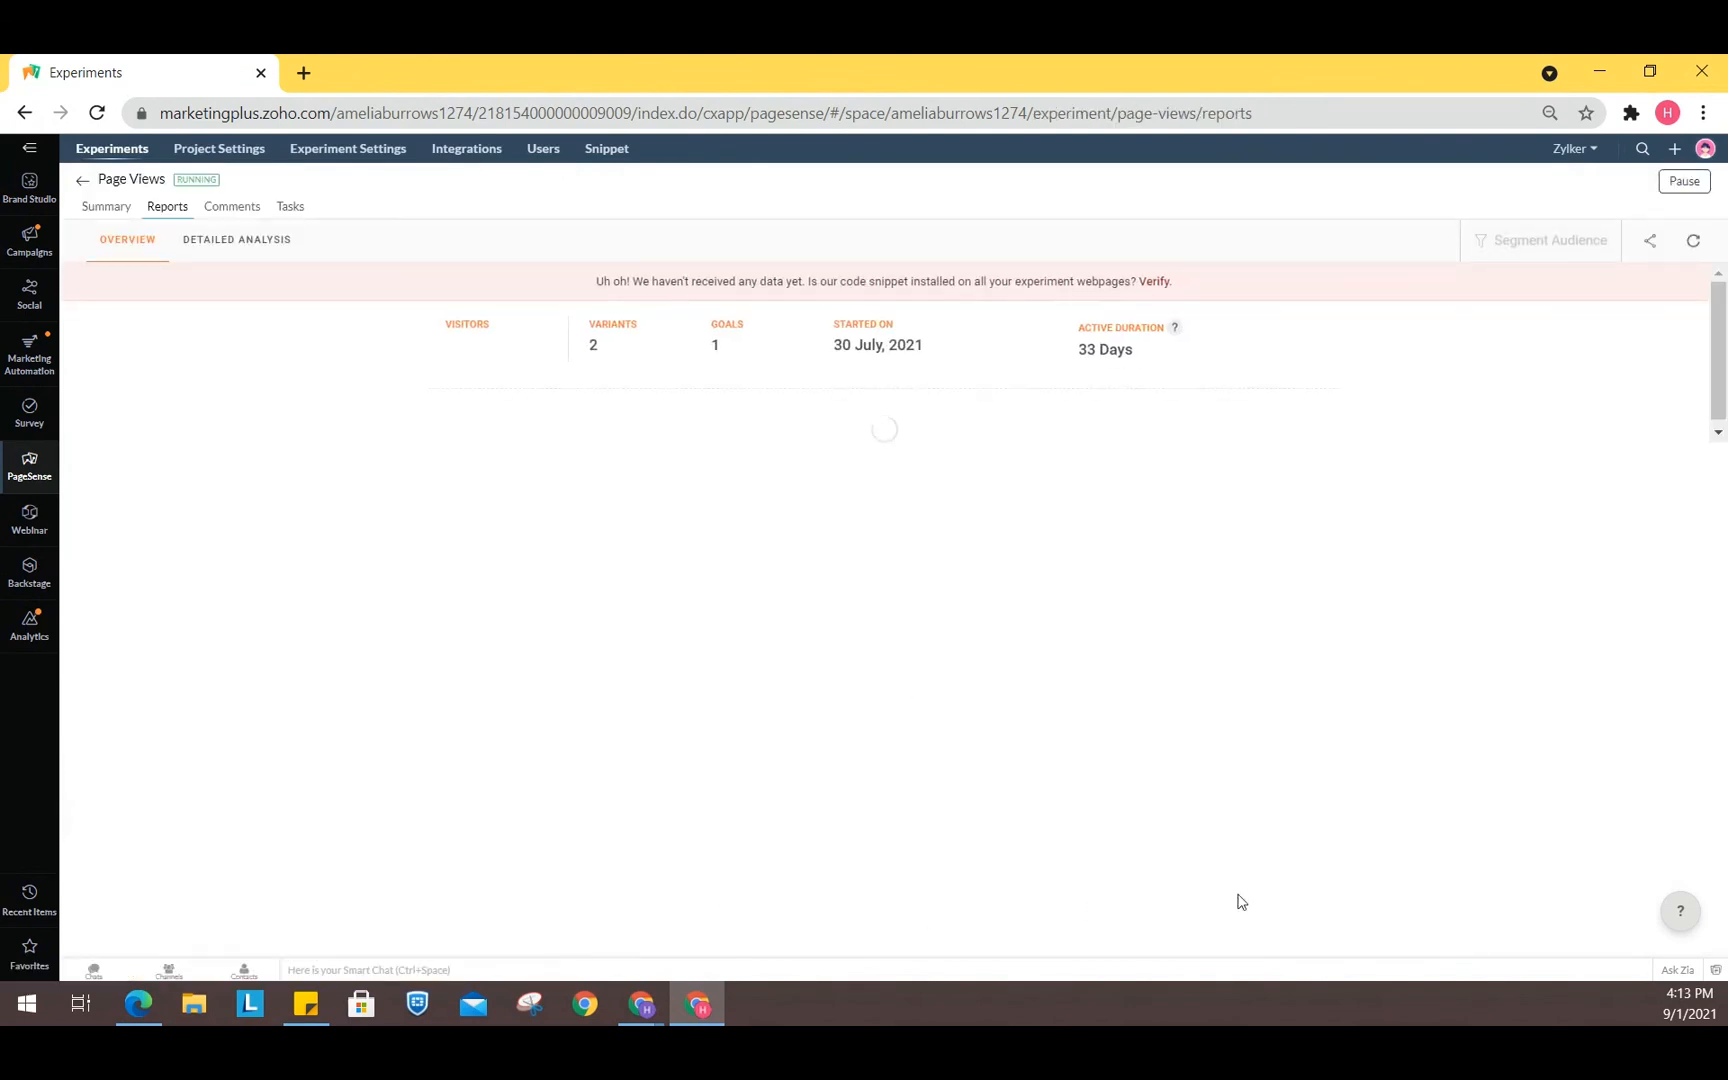
click(105, 207)
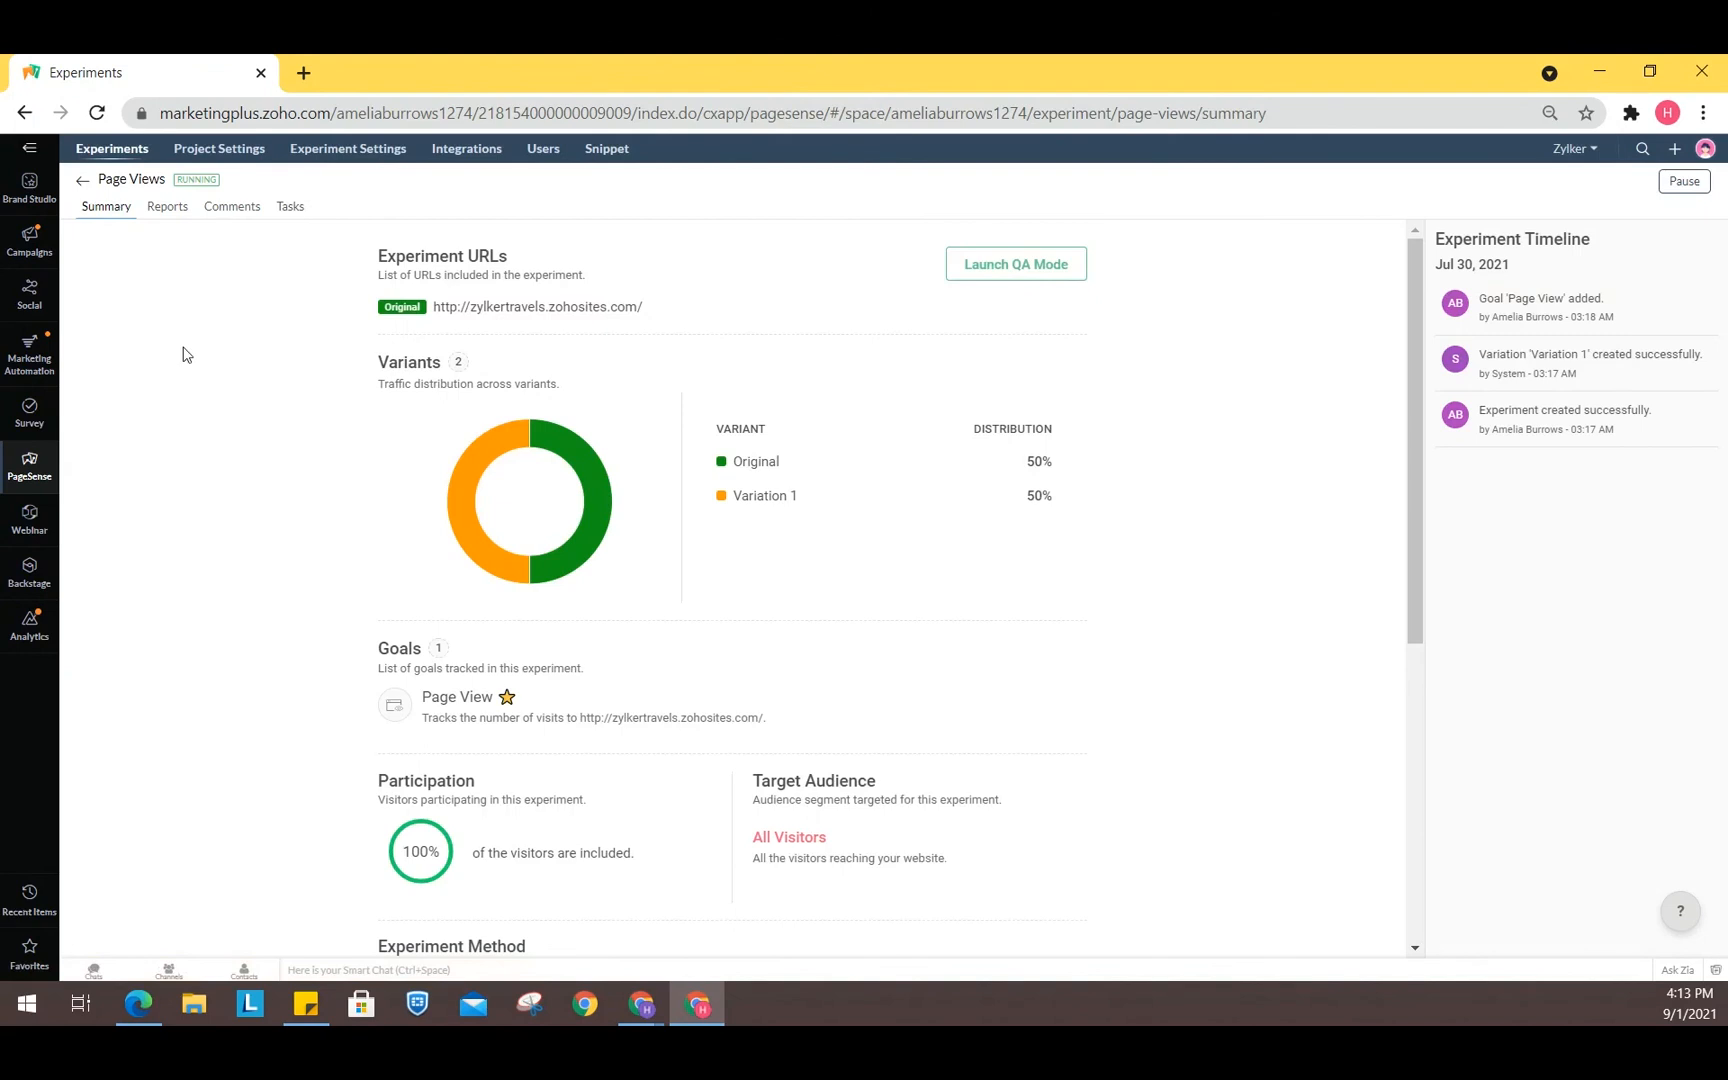
click(82, 181)
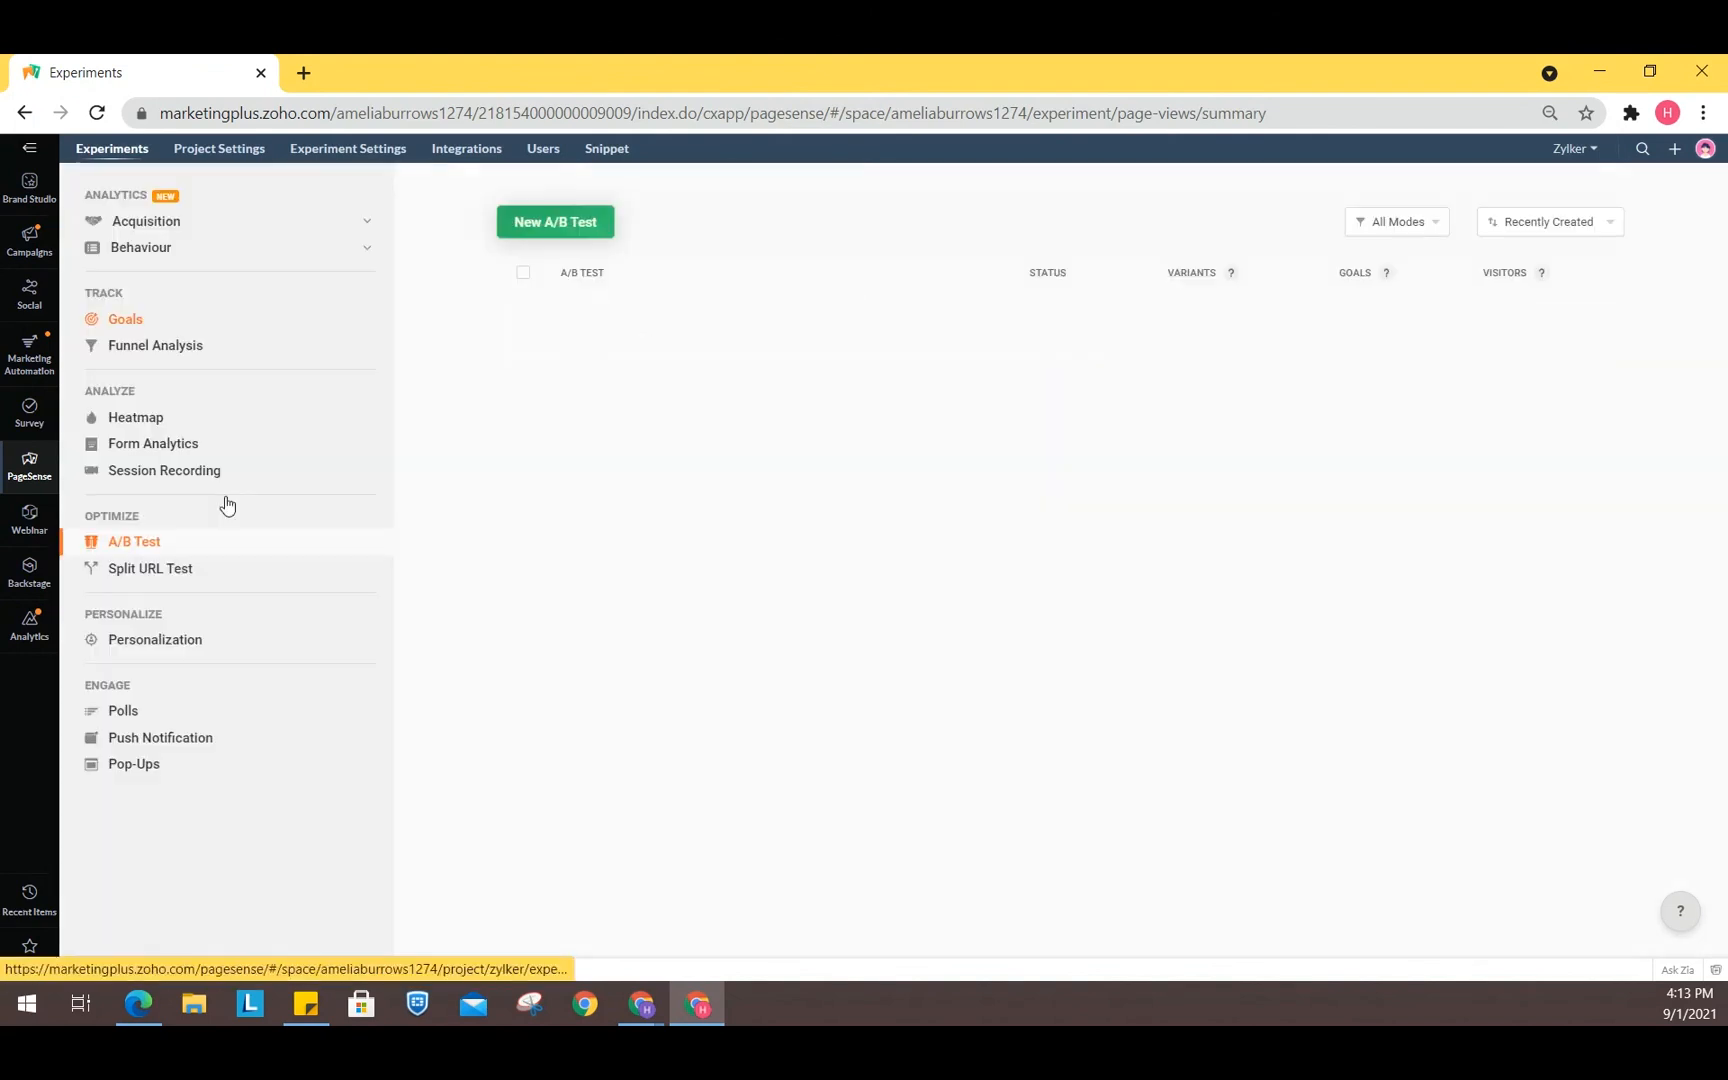
- Open the Heatmap list and the Locations Heatmap
click(122, 443)
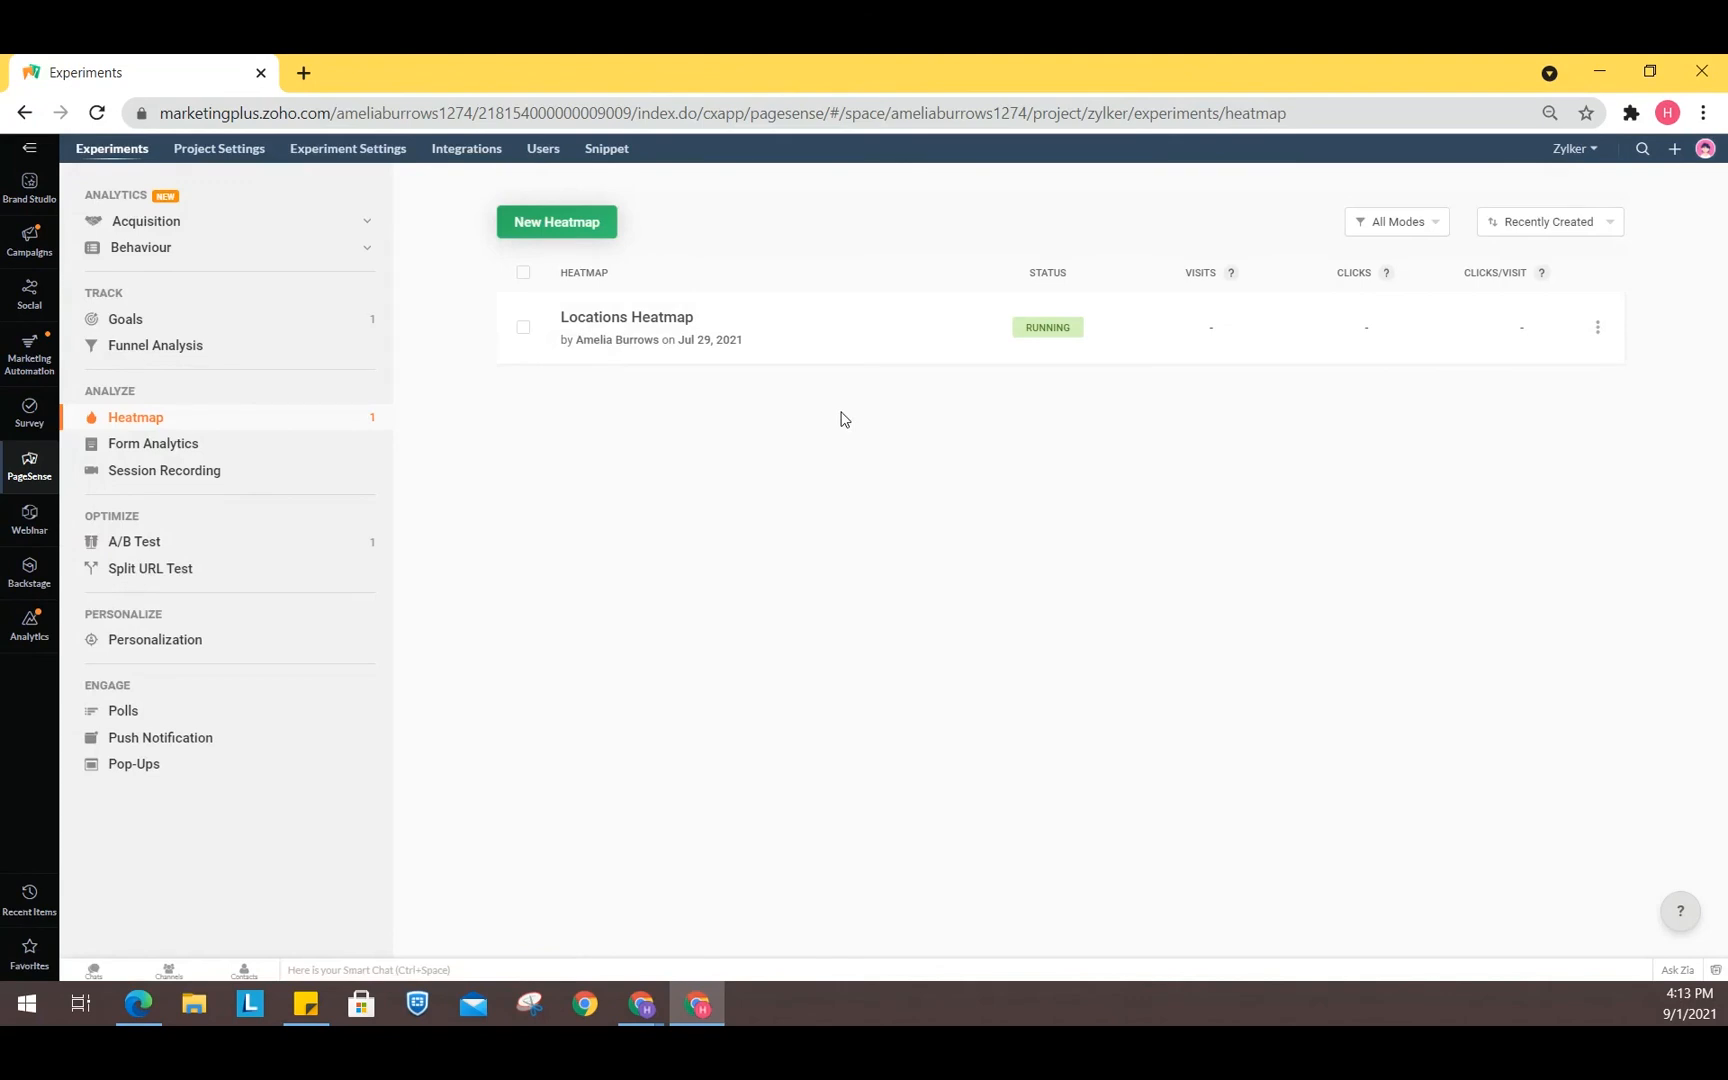
click(668, 322)
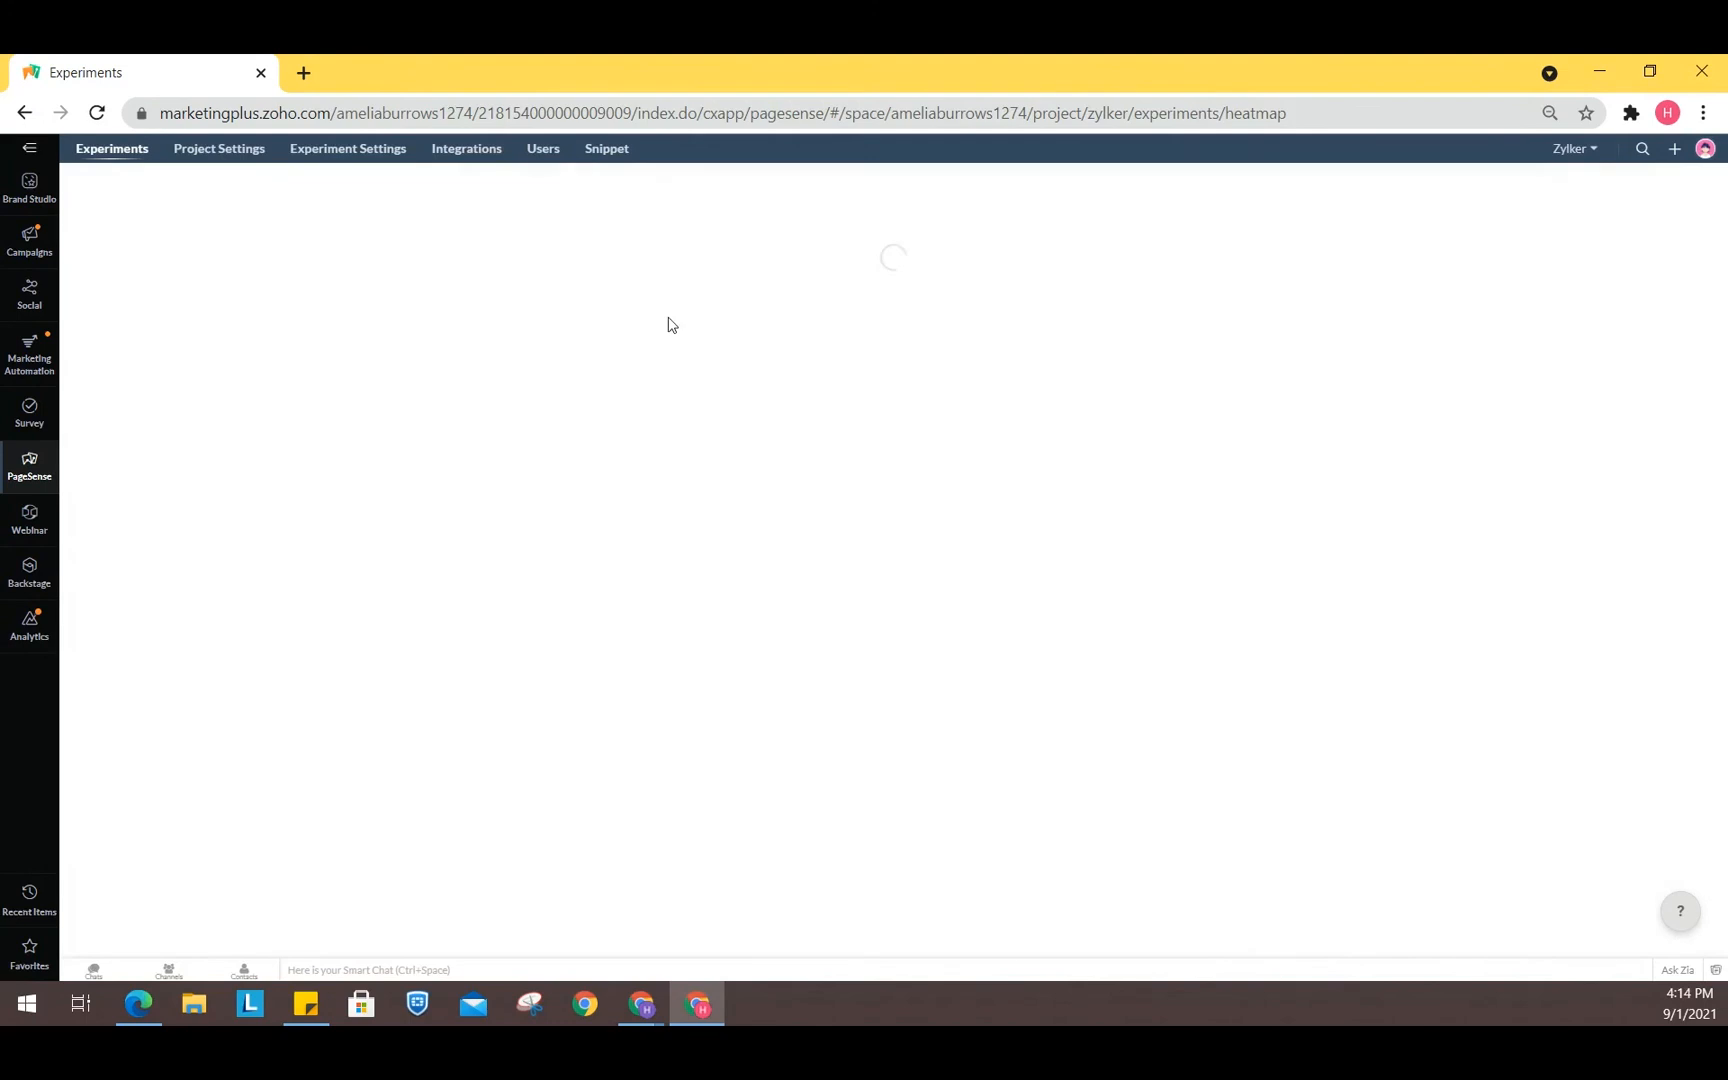